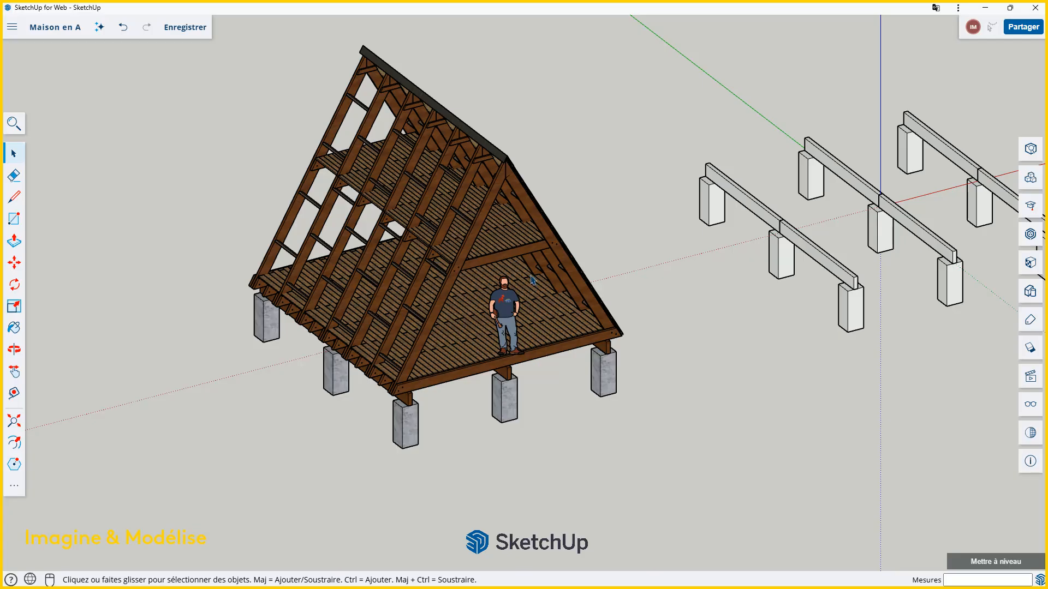
- Examine the A-frame house from near and far, along with the posts and beams standing beside it
scroll(479, 309, down, 1)
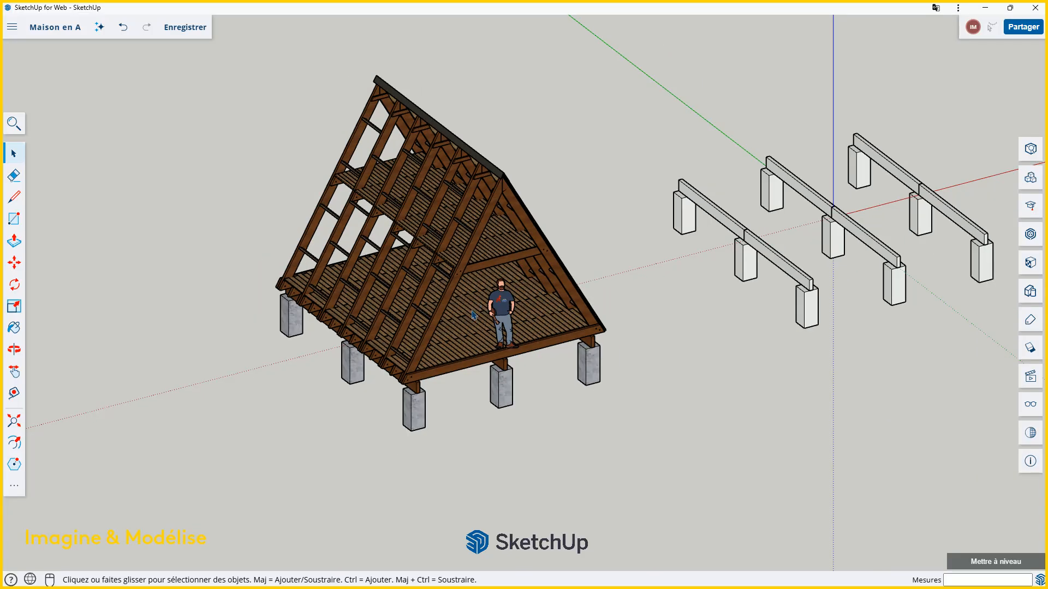
scroll(471, 324, up, 2)
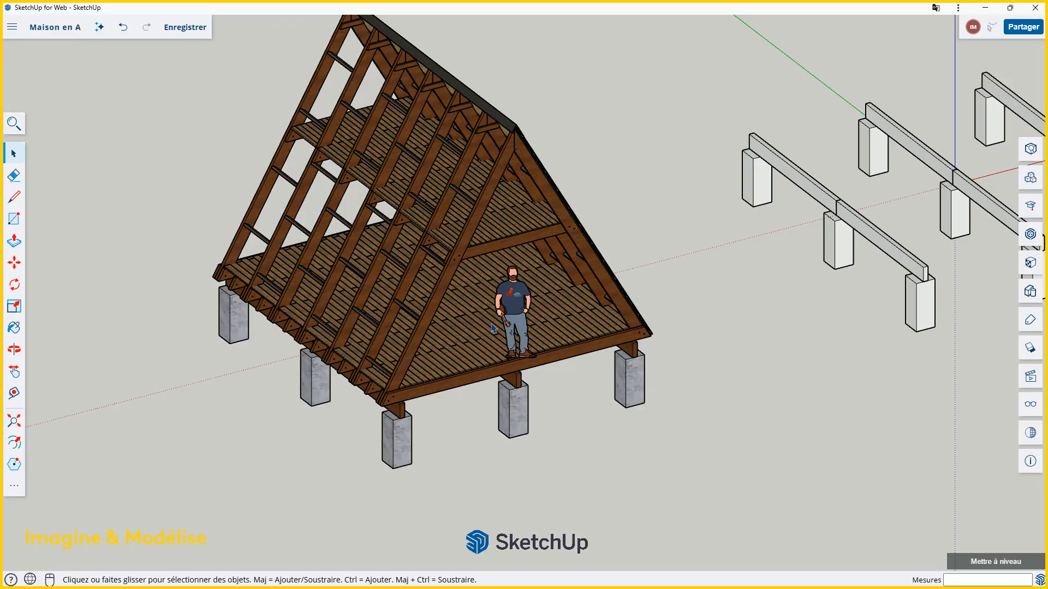
scroll(492, 328, down, 1)
scroll(504, 326, up, 1)
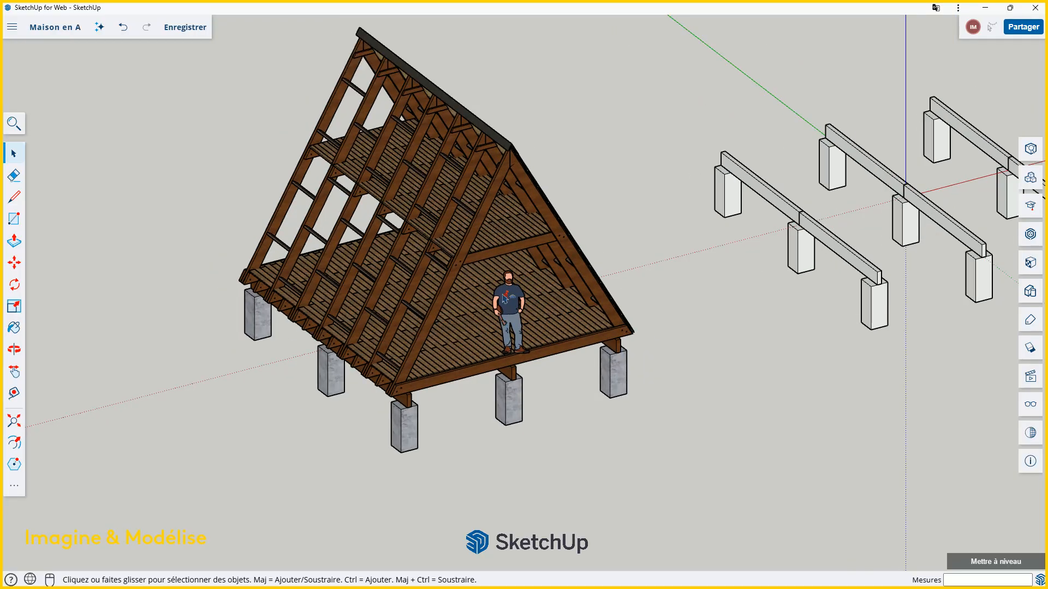
scroll(504, 297, up, 3)
scroll(505, 297, down, 3)
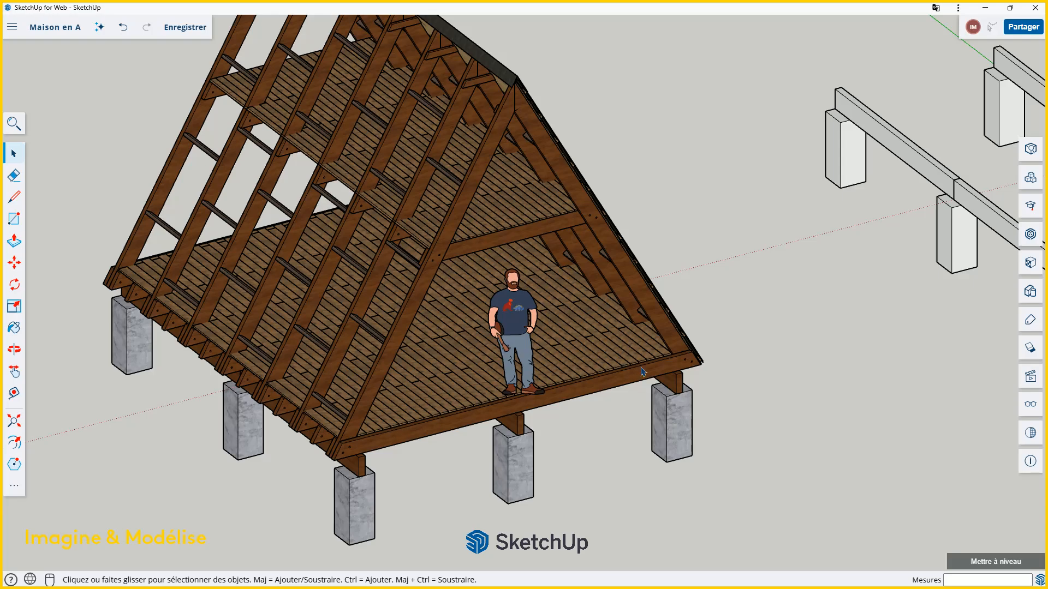
key(shift+z)
key(o)
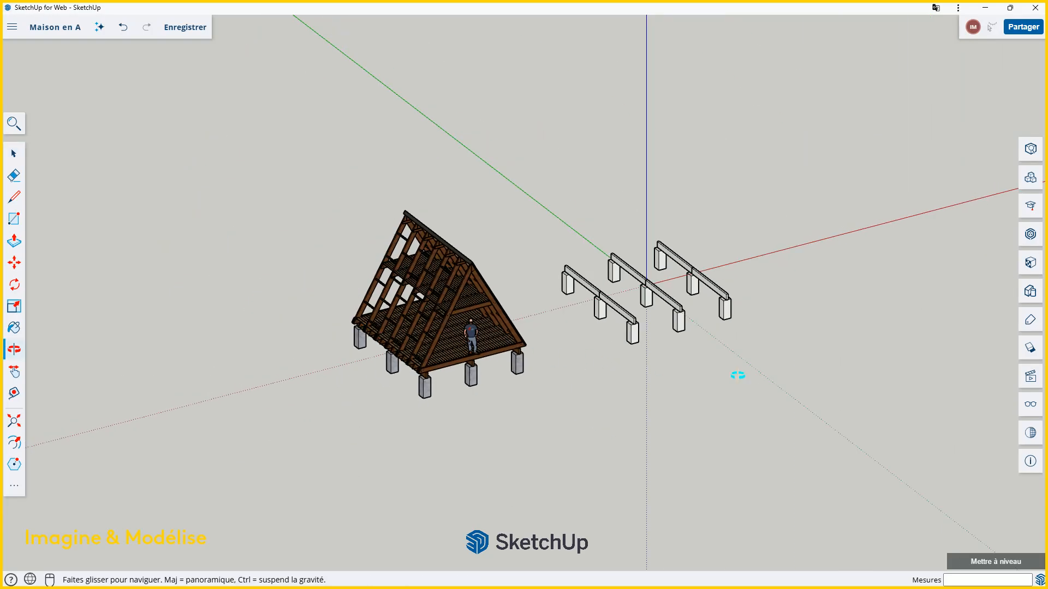
drag(737, 375, 469, 393)
key(space)
scroll(358, 300, down, 3)
scroll(535, 318, up, 5)
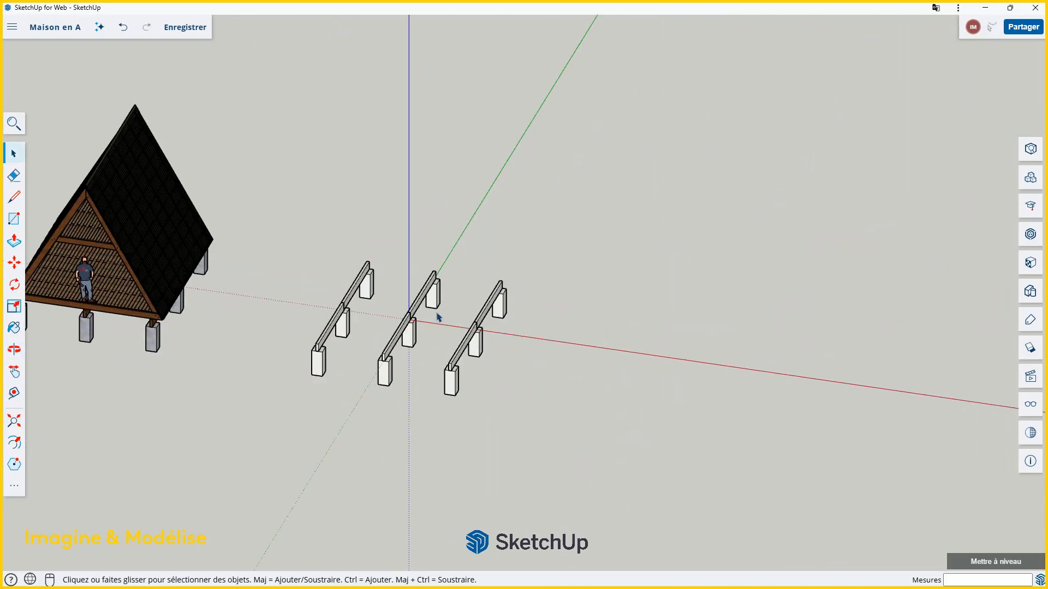
- Draw a 5000 mm line along the red axis in the empty area beyond the posts and beams
scroll(438, 317, down, 1)
scroll(744, 355, down, 1)
scroll(695, 314, up, 3)
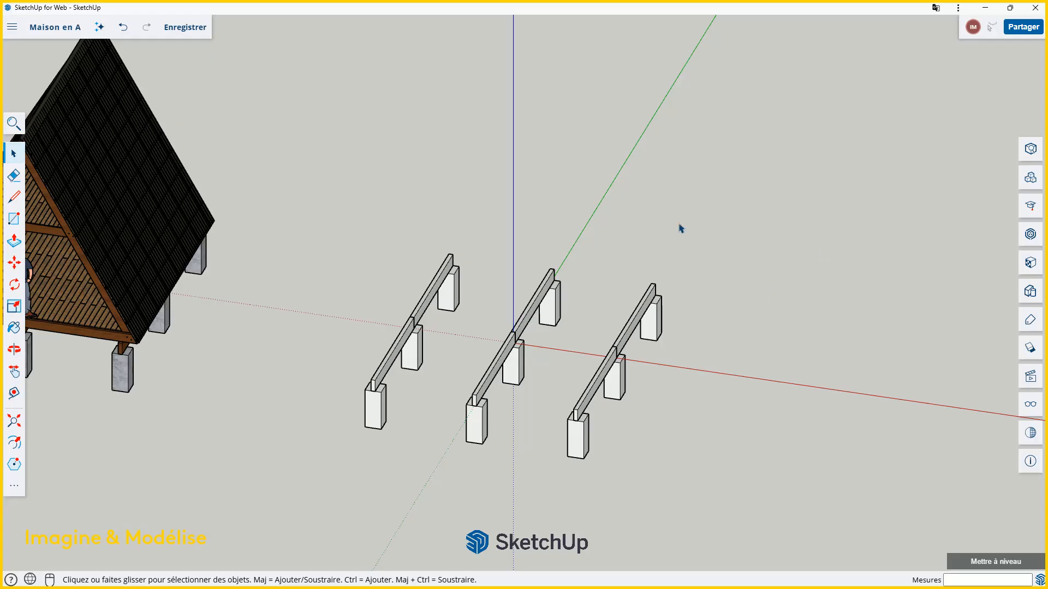
scroll(493, 292, down, 1)
scroll(540, 297, down, 1)
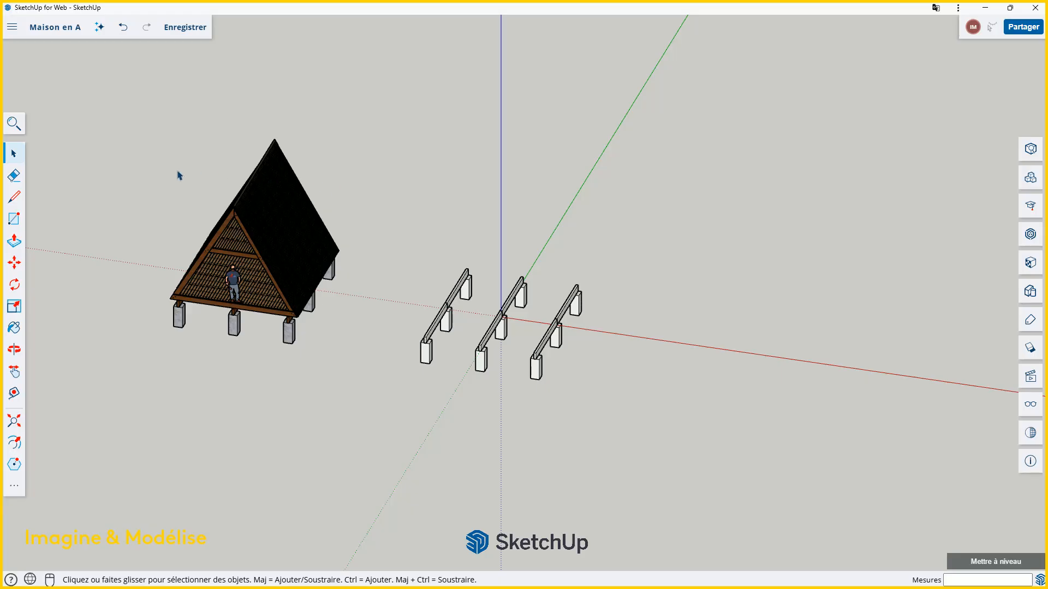
click(15, 197)
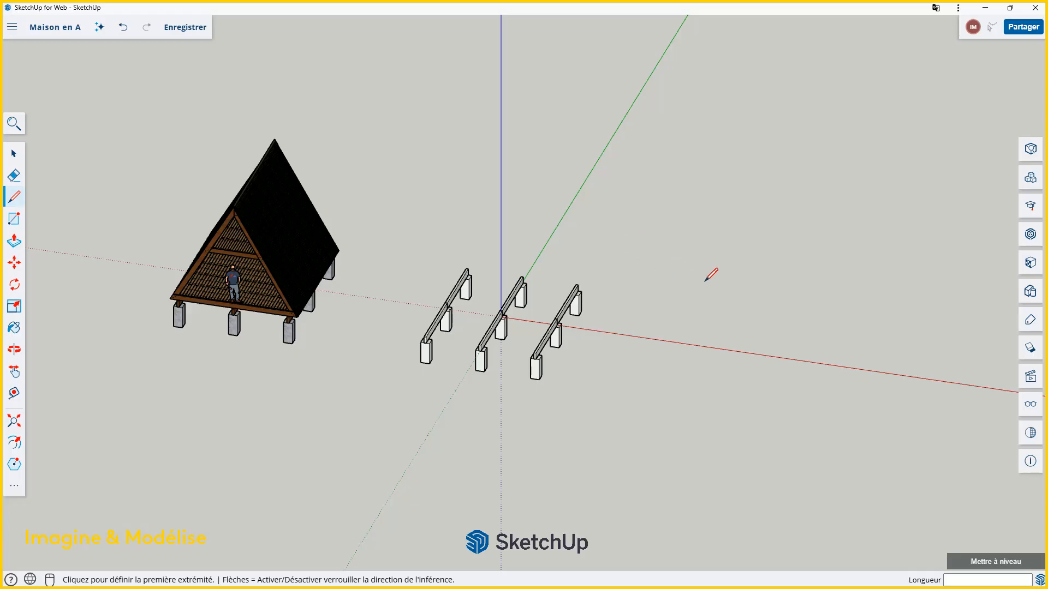
click(667, 272)
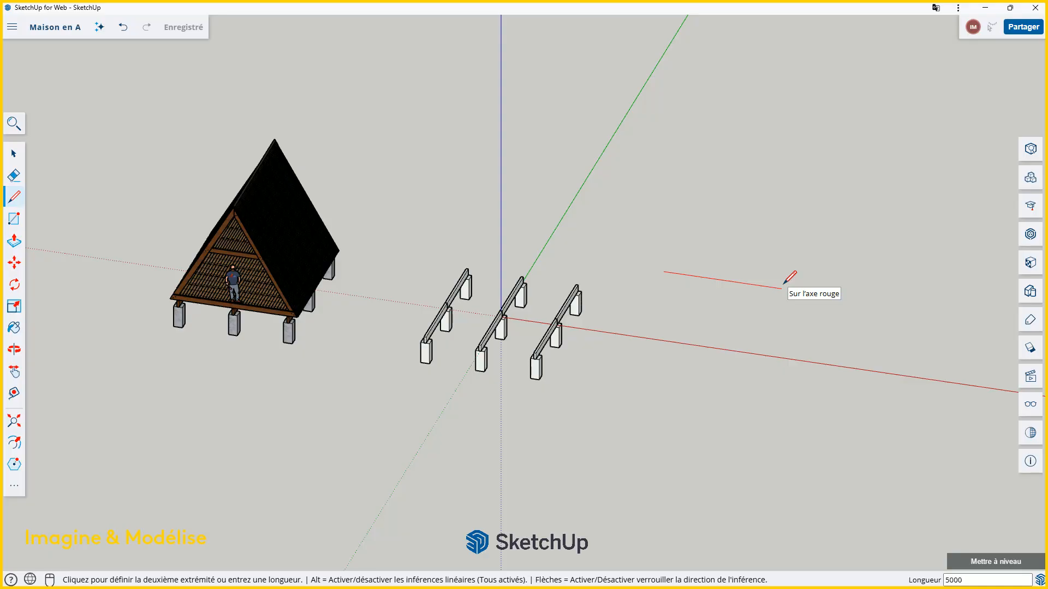
key(Return)
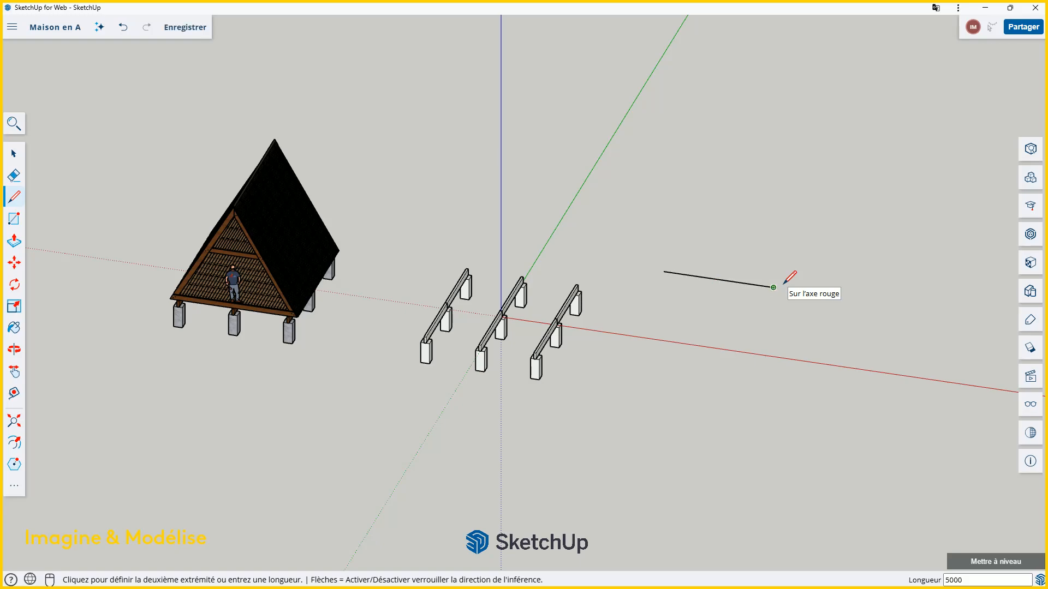
key(Escape)
scroll(788, 280, down, 2)
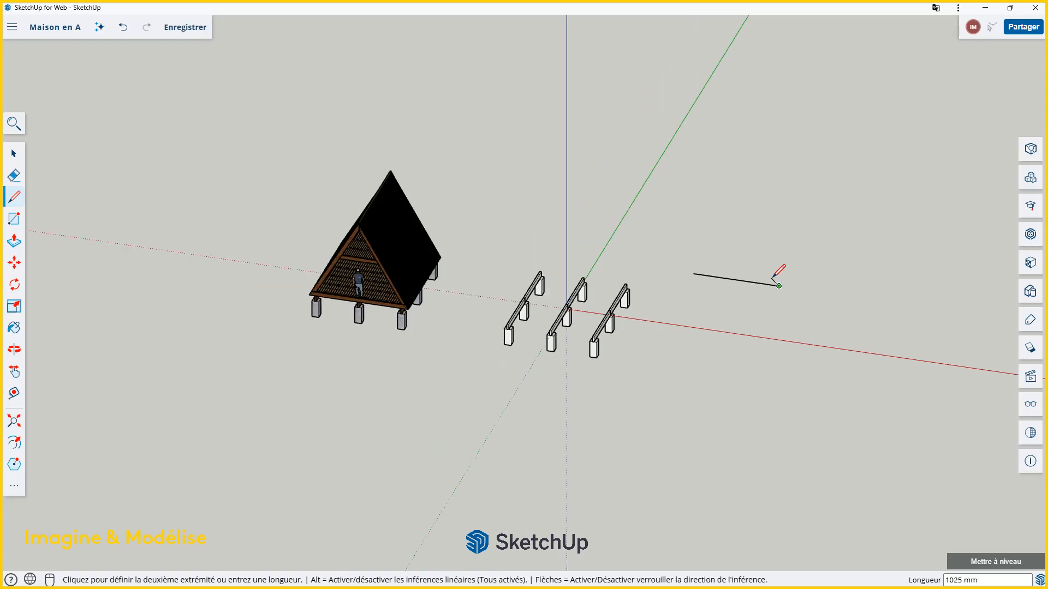
scroll(788, 278, up, 5)
scroll(791, 280, down, 3)
key(space)
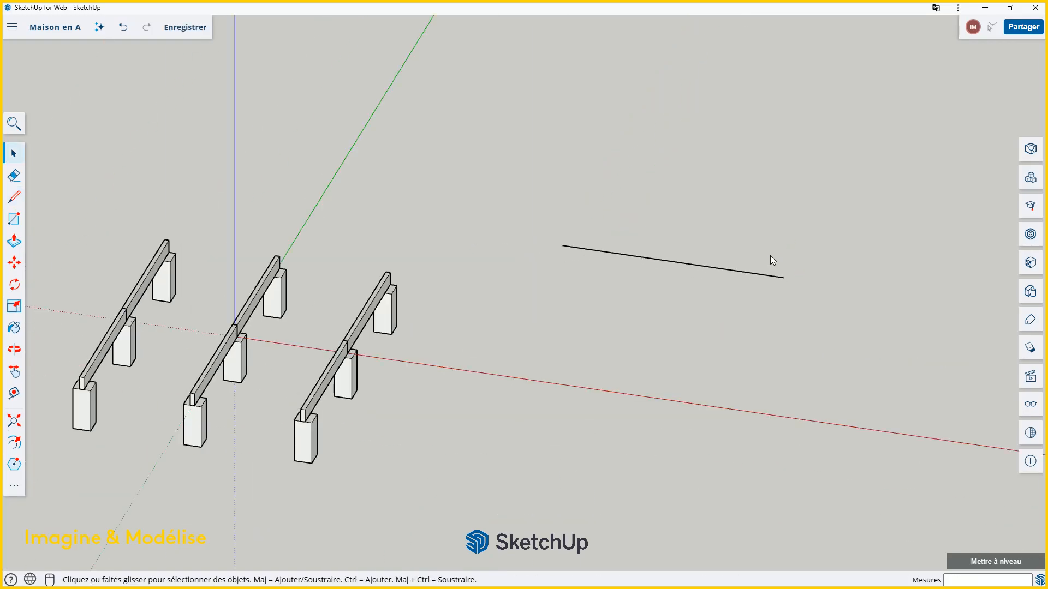
- Rotate a copy of the 5000 mm line by 60° in the horizontal plane about its end nearest the posts
scroll(720, 293, down, 2)
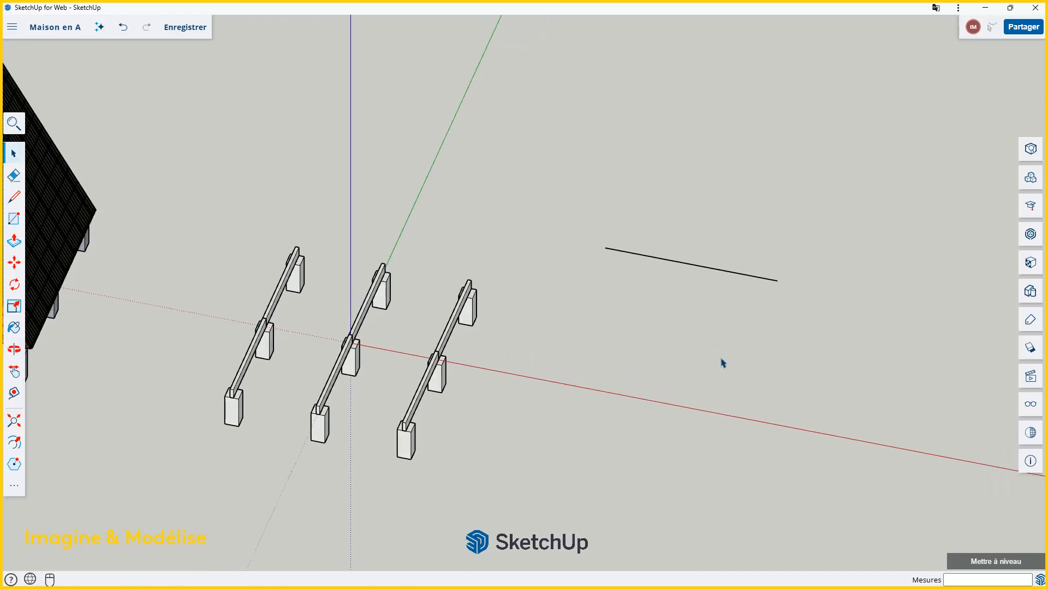
scroll(736, 302, down, 1)
scroll(710, 268, up, 2)
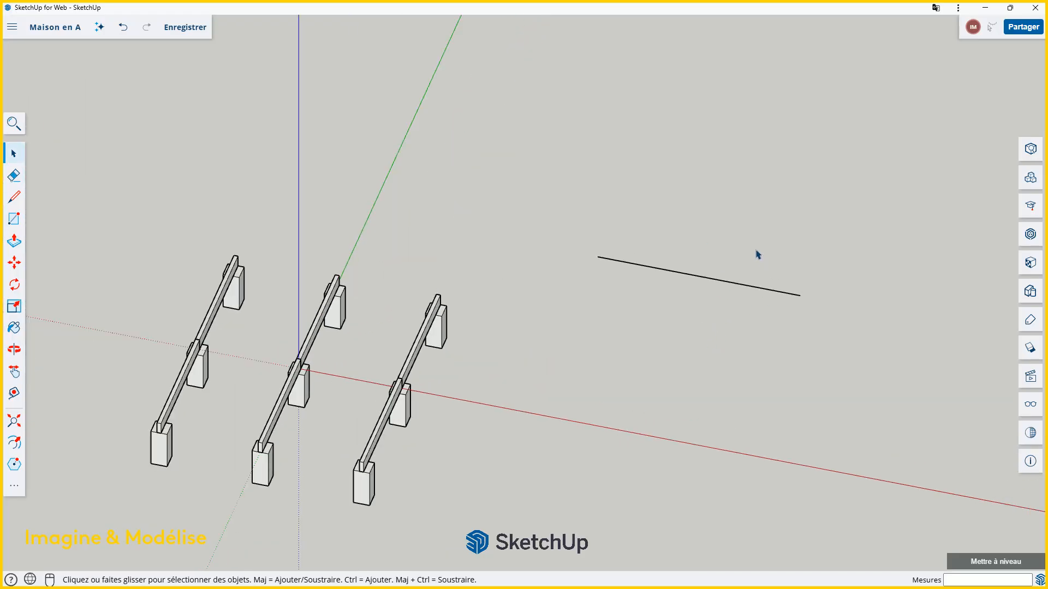
scroll(655, 325, down, 1)
scroll(650, 240, up, 1)
scroll(624, 286, down, 2)
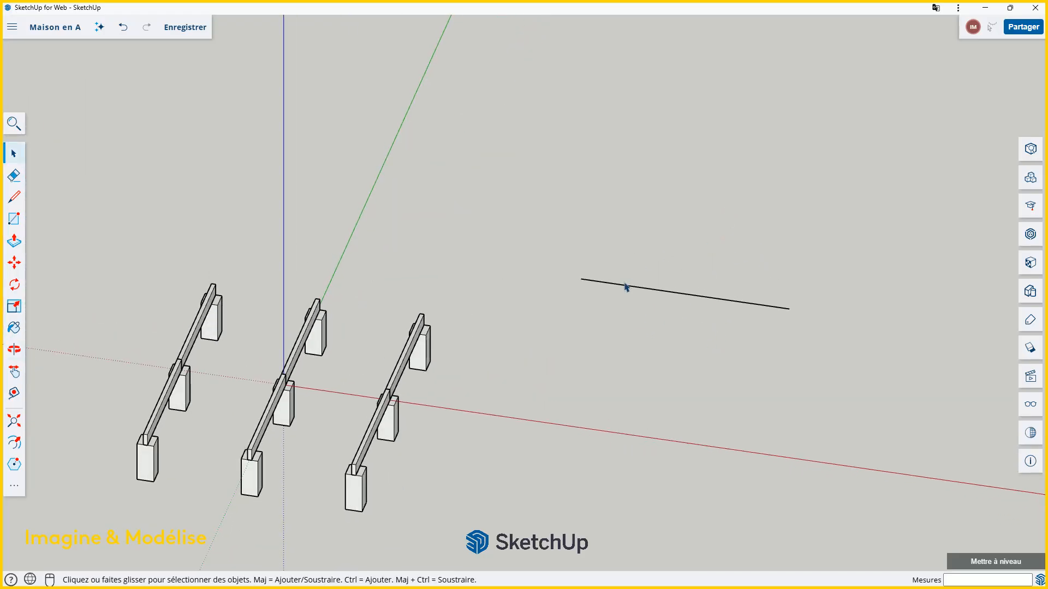
middle_drag(627, 329, 610, 338)
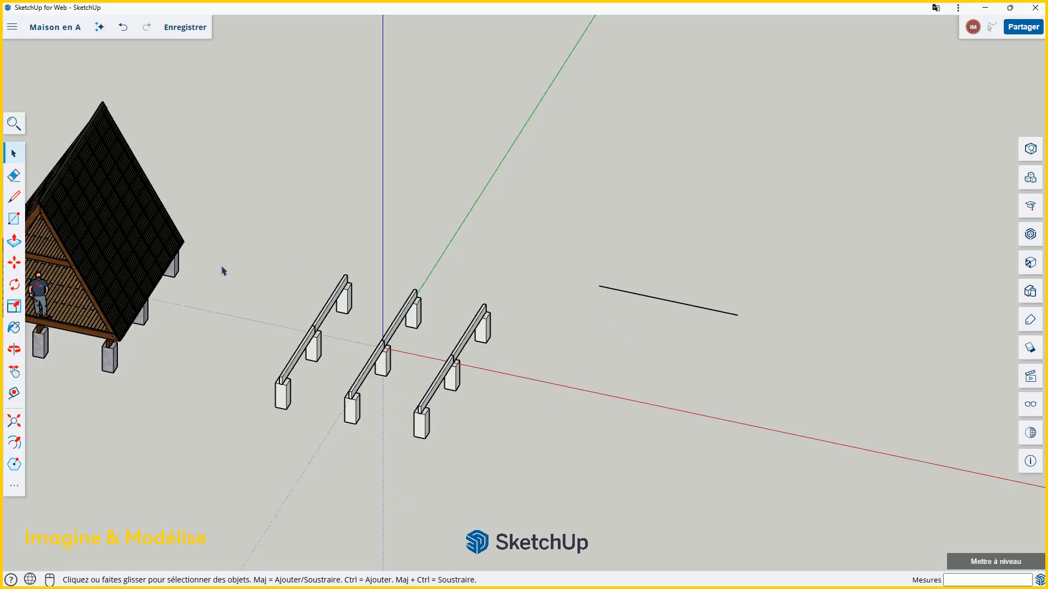
click(15, 284)
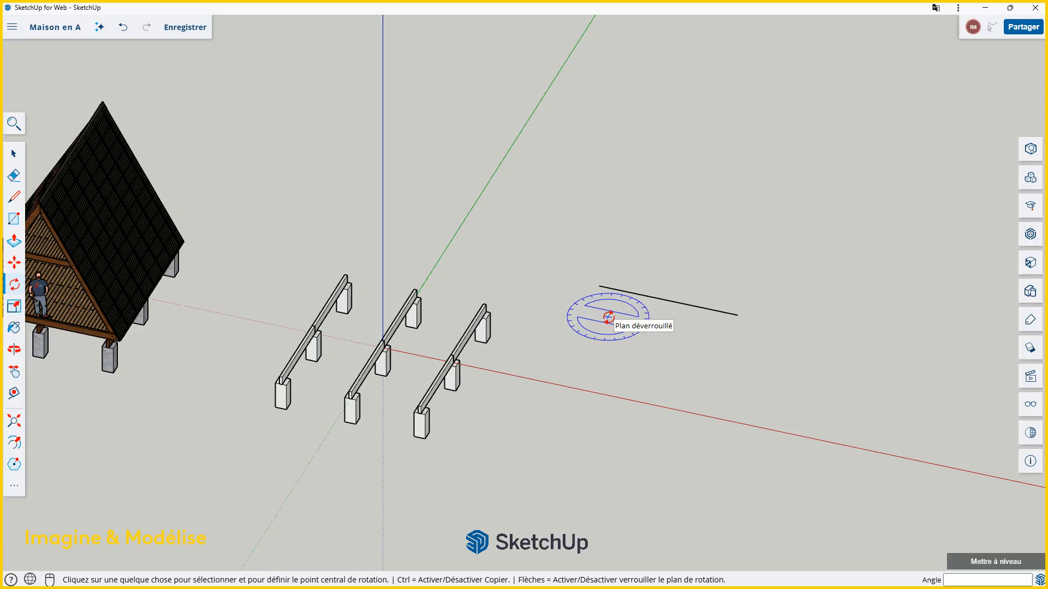
scroll(608, 316, up, 3)
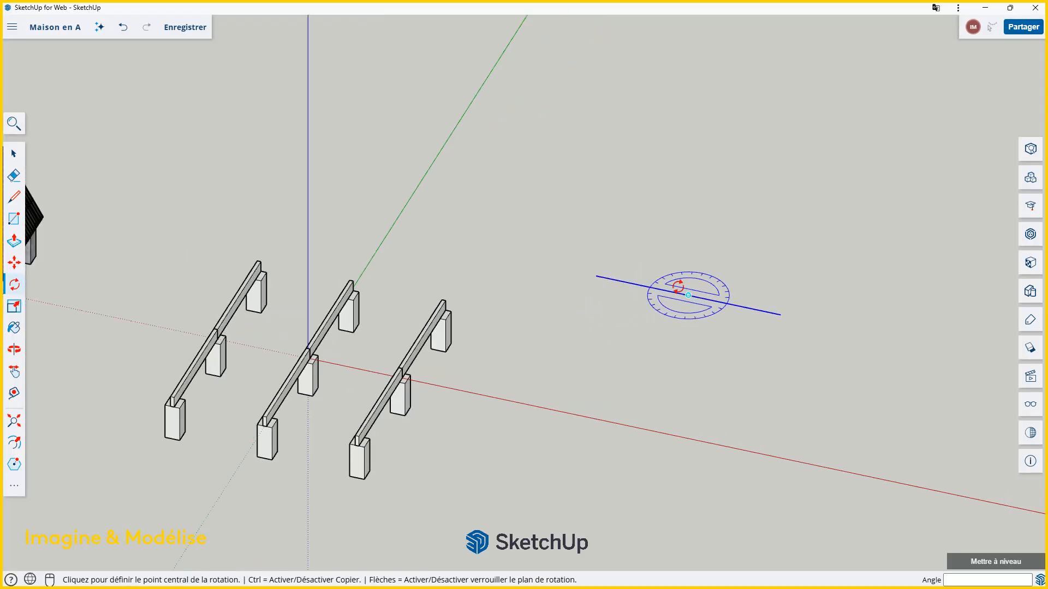
scroll(641, 289, down, 2)
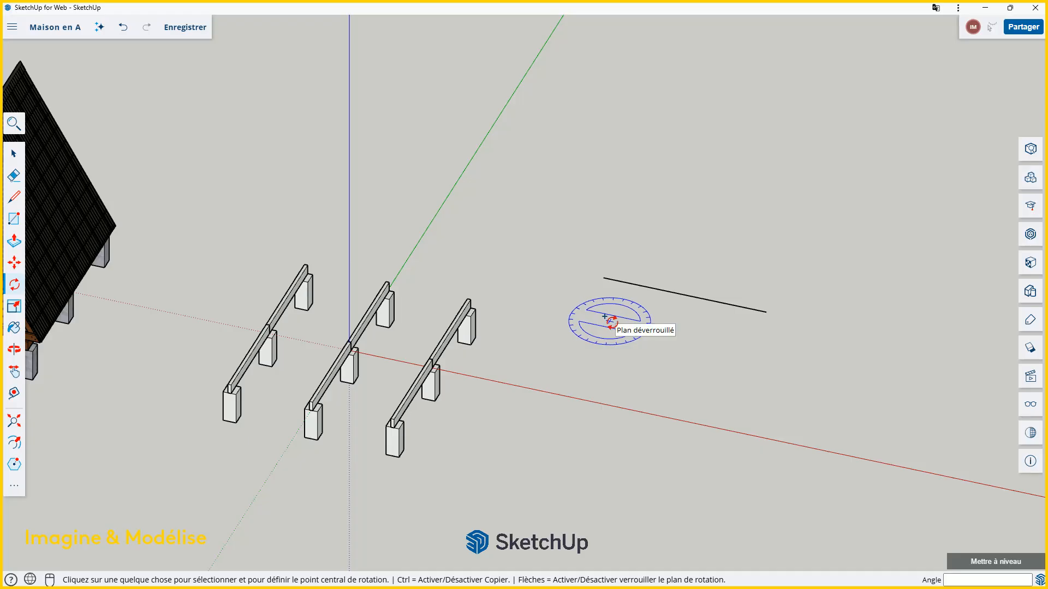
scroll(604, 316, up, 1)
scroll(608, 315, down, 2)
scroll(608, 311, up, 1)
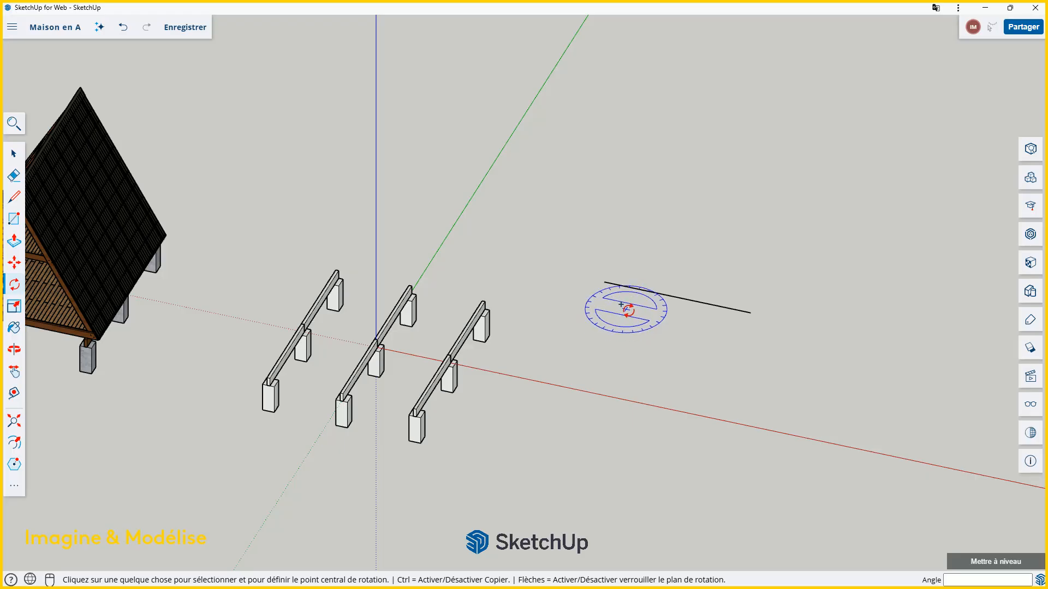
scroll(635, 303, up, 3)
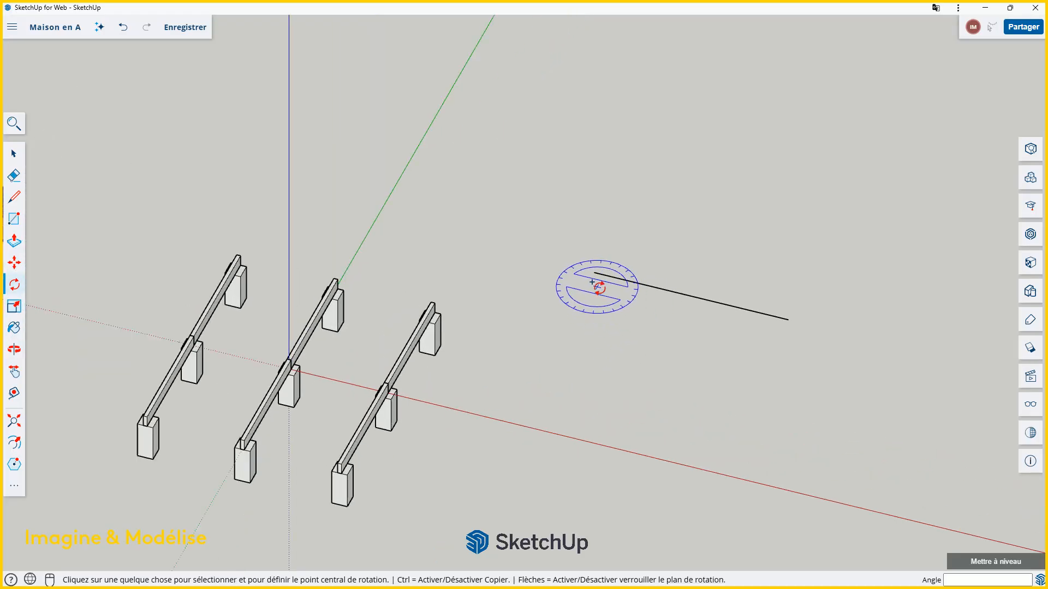
click(593, 271)
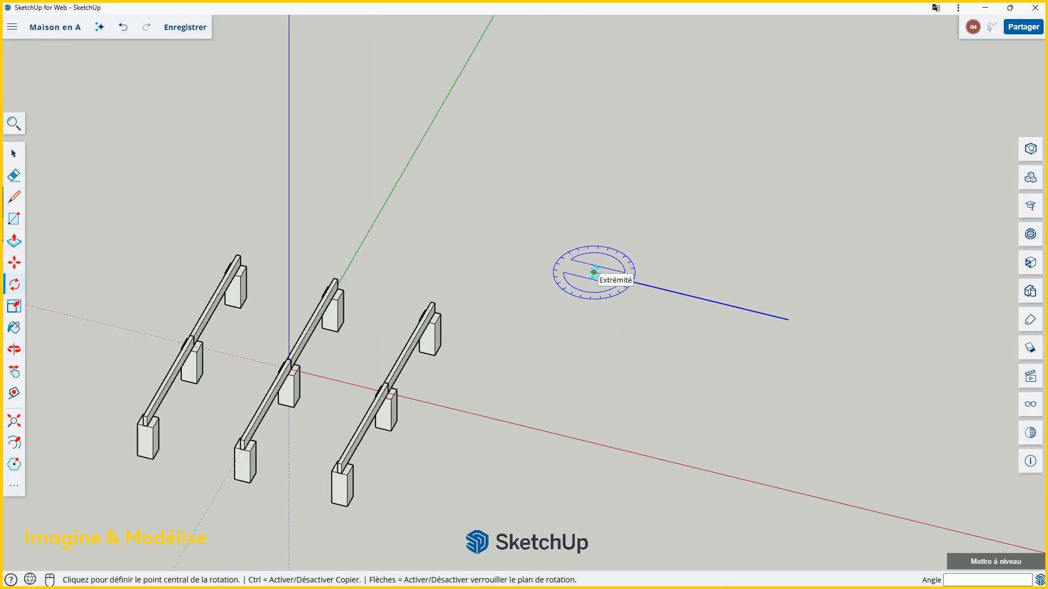
click(594, 272)
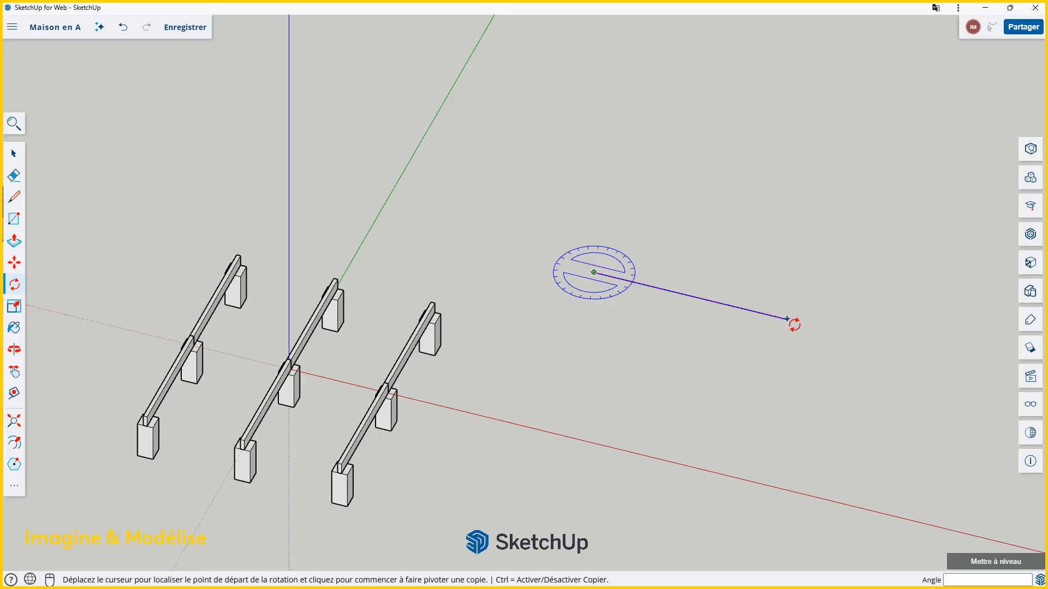
scroll(786, 320, up, 2)
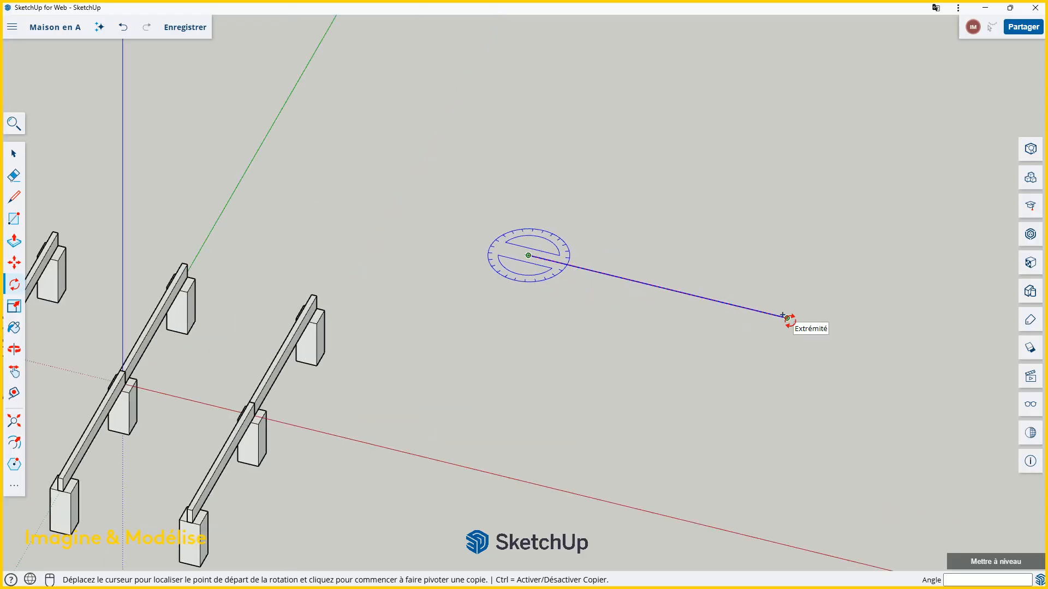
click(785, 317)
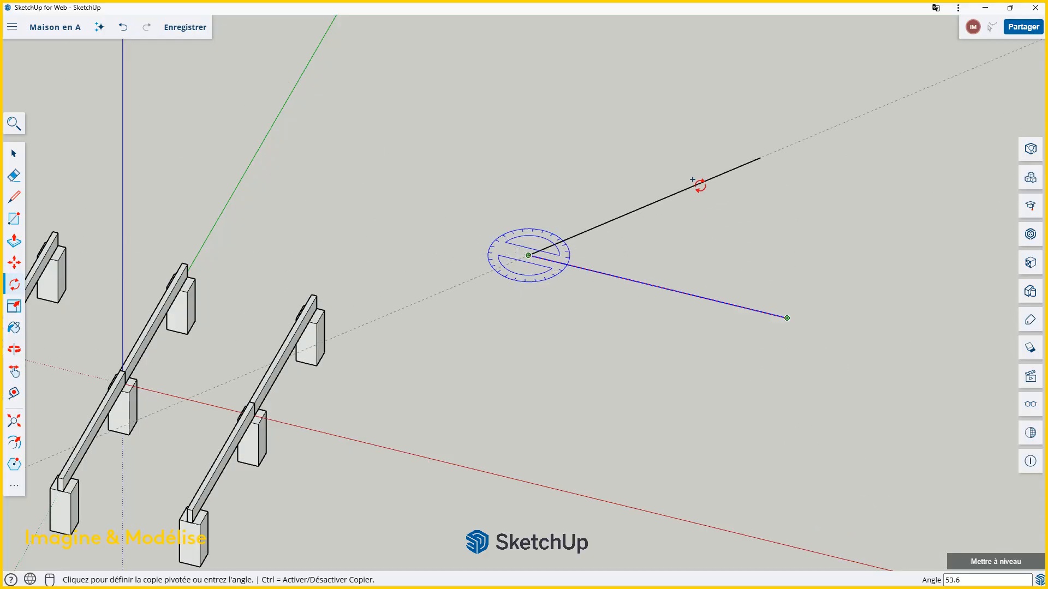
key(Return)
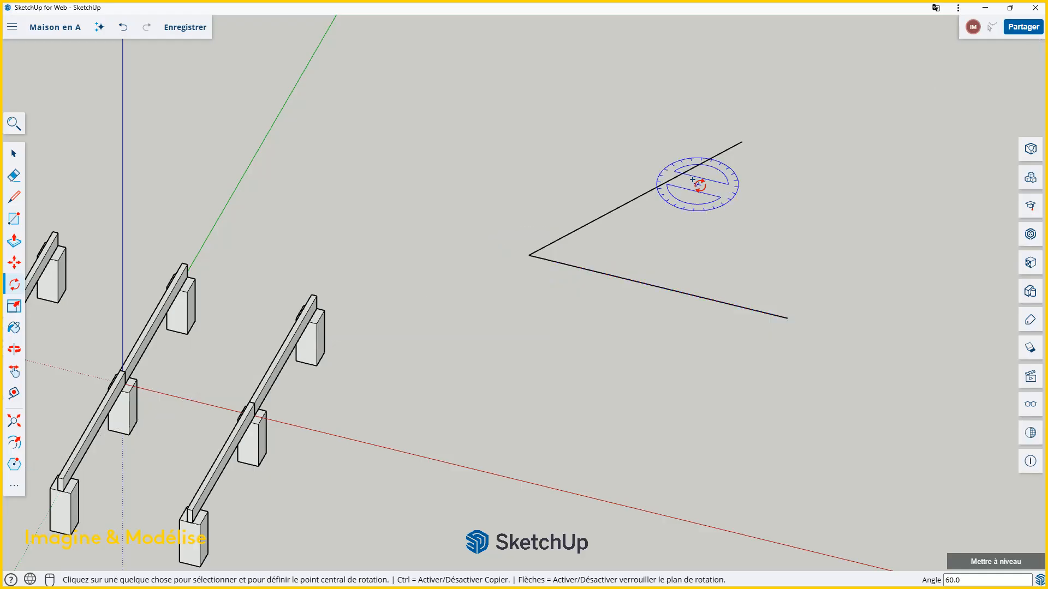
key(space)
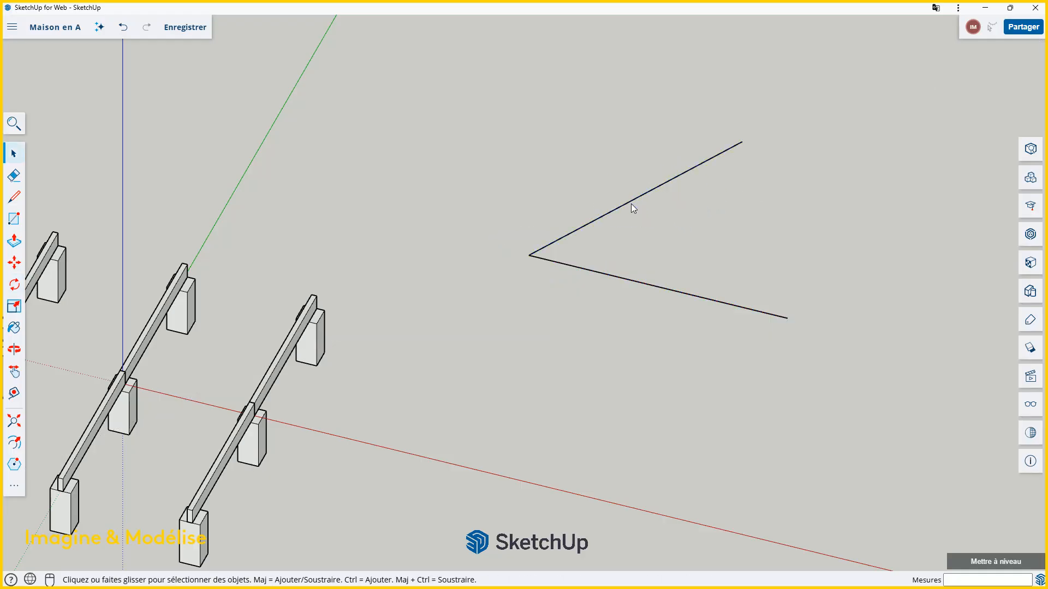
- Close the equilateral triangle with a line joining the free ends of the two 5000 mm lines
scroll(612, 227, down, 4)
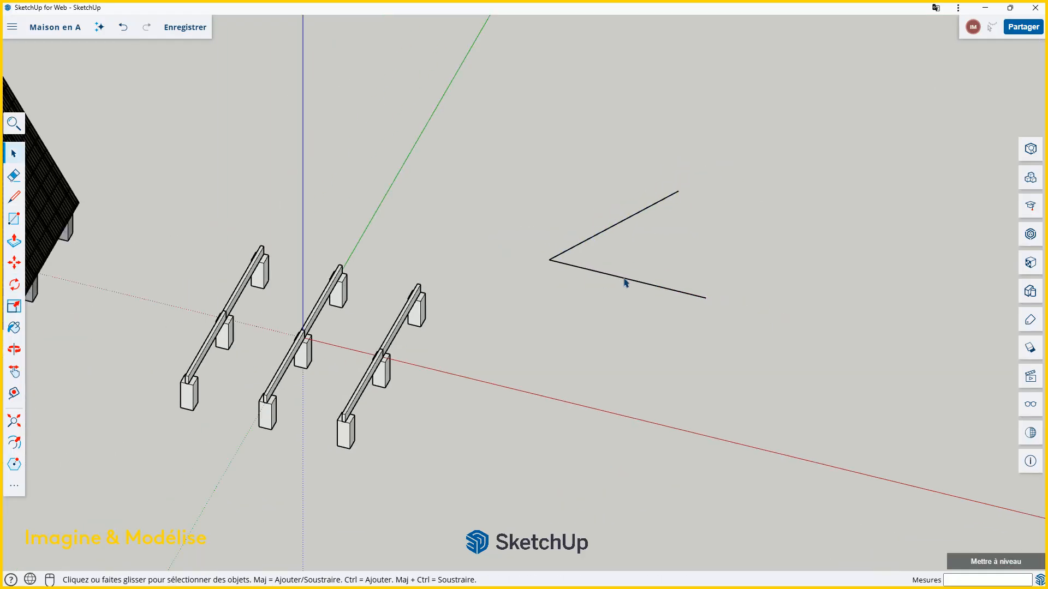
scroll(626, 283, up, 1)
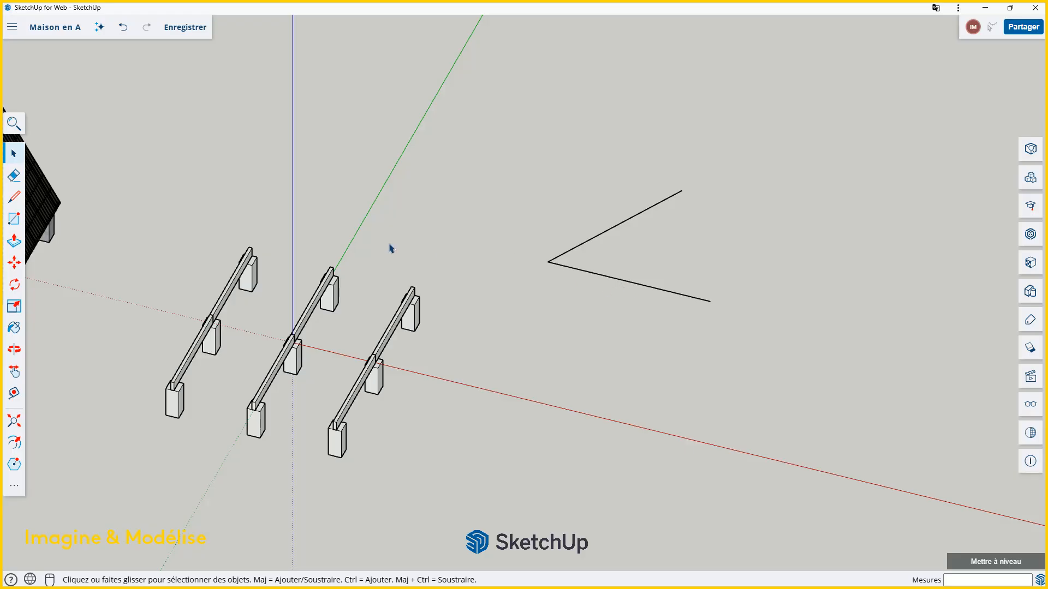
click(14, 197)
click(682, 191)
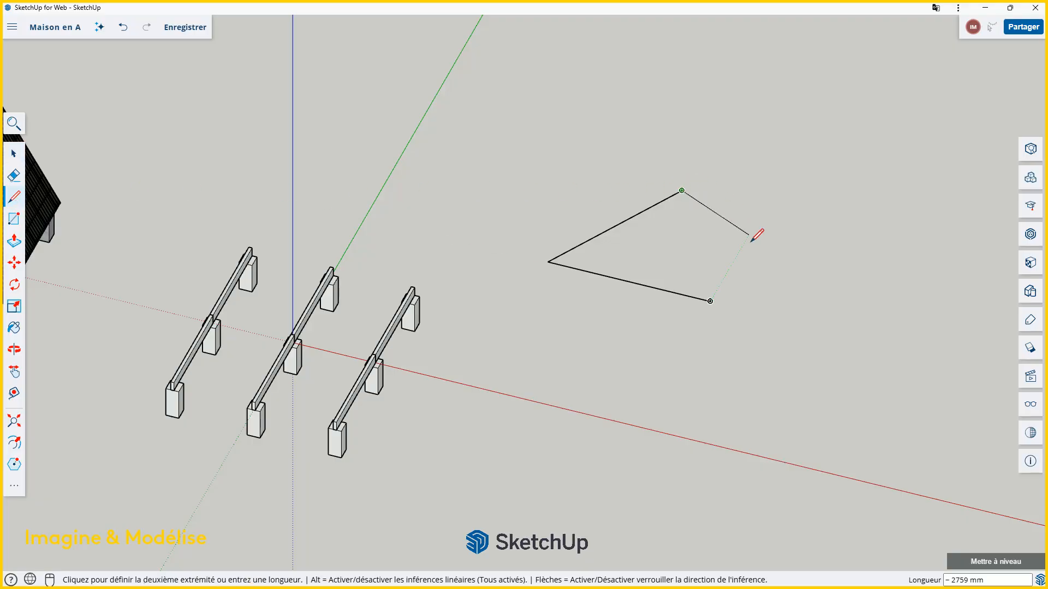
click(711, 301)
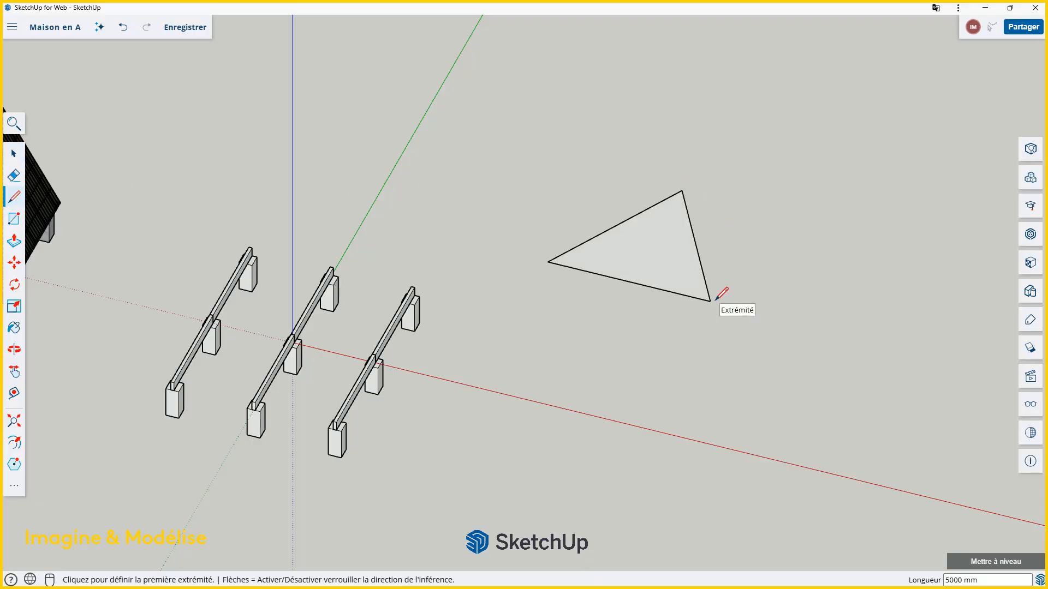
key(space)
scroll(731, 338, down, 4)
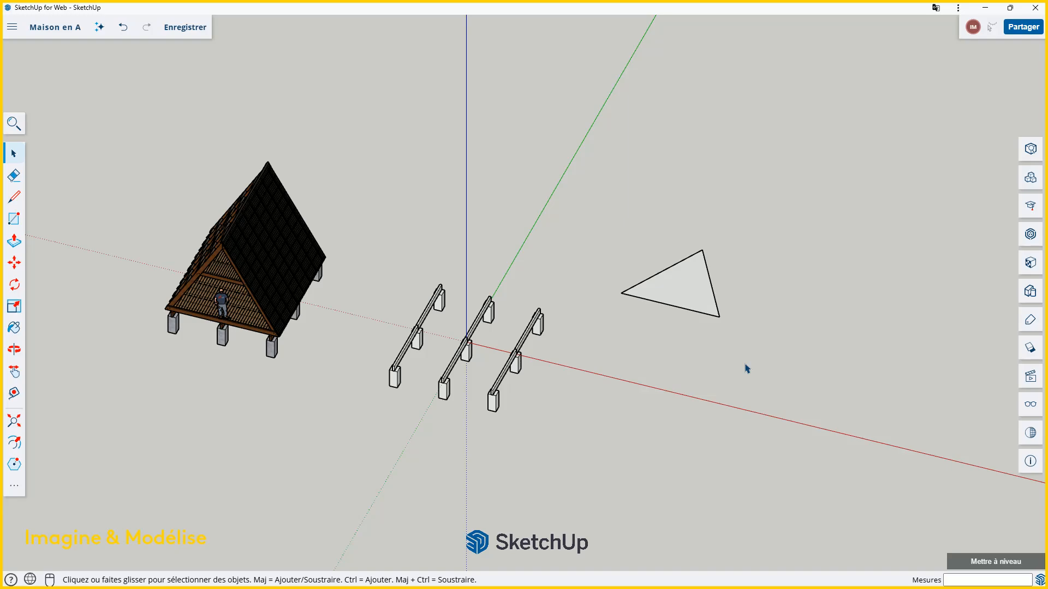
- Offset the outline of the 5000 mm equilateral triangle outward by 225 mm
scroll(690, 307, up, 3)
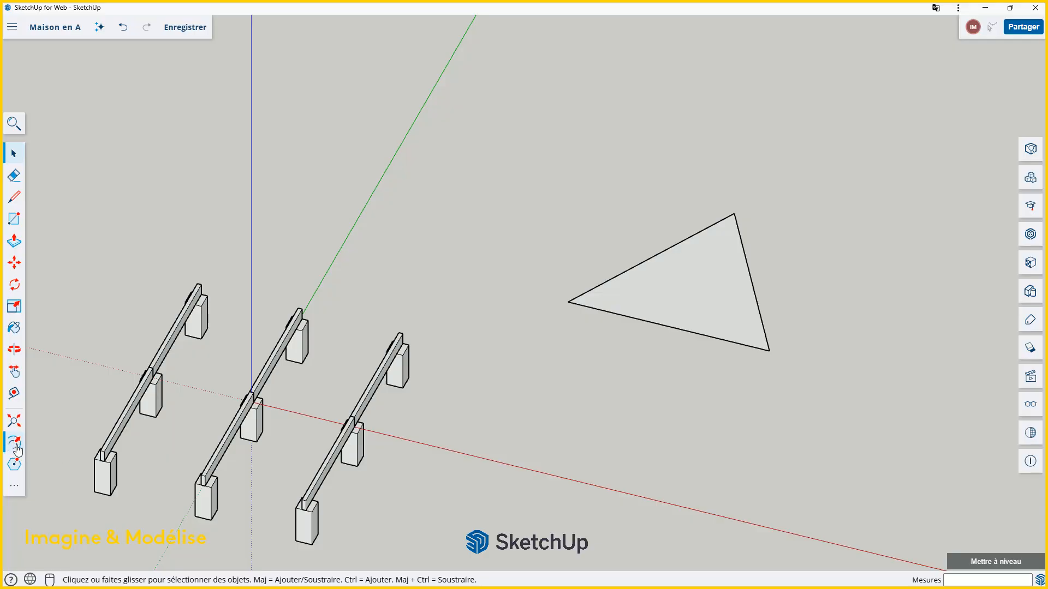
click(15, 488)
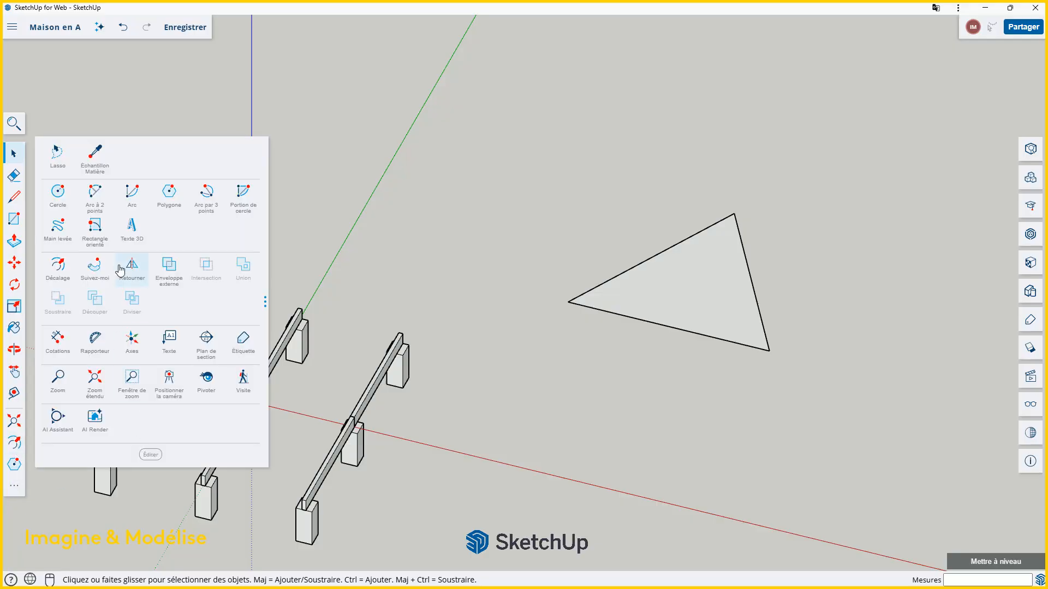
click(57, 267)
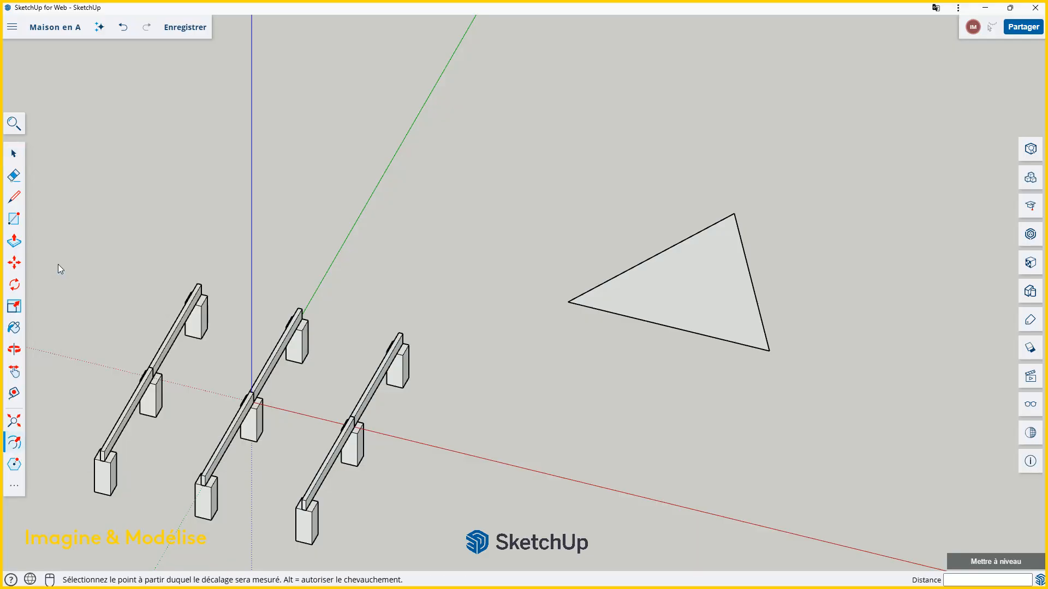
scroll(668, 344, up, 3)
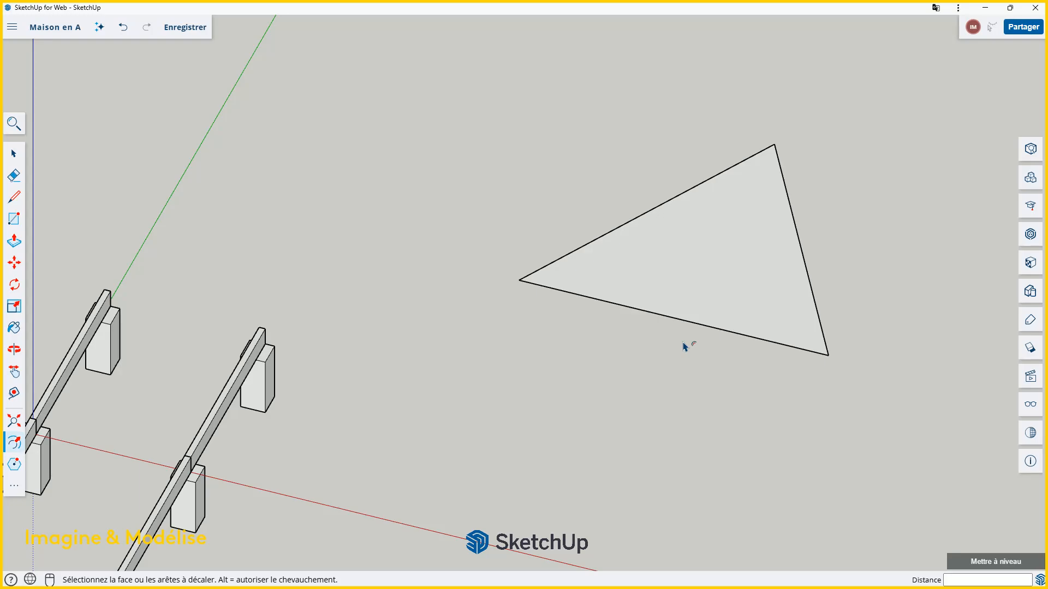
scroll(684, 347, up, 1)
scroll(586, 342, down, 2)
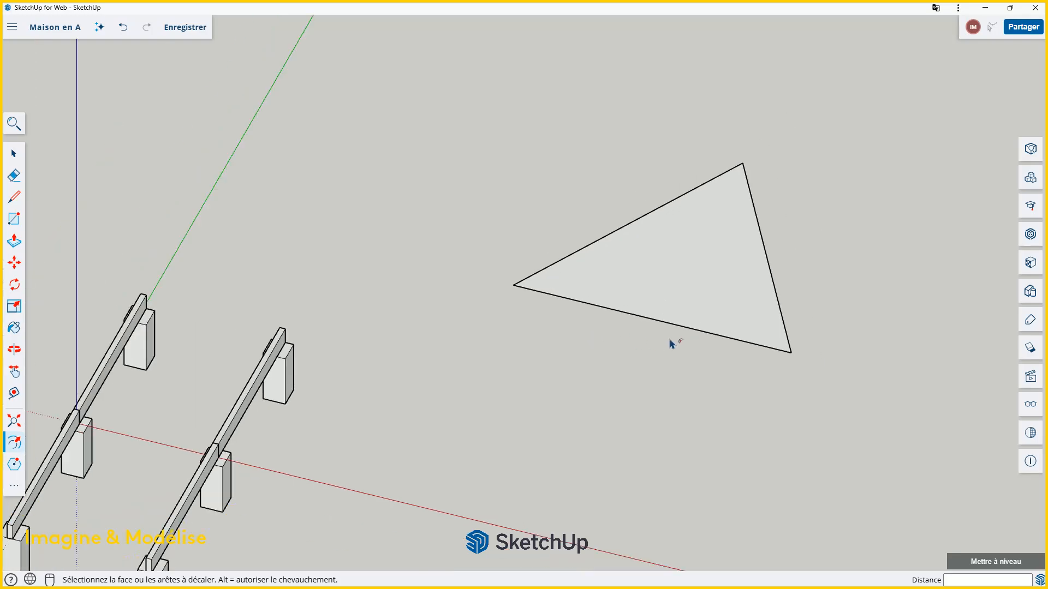
scroll(683, 337, up, 1)
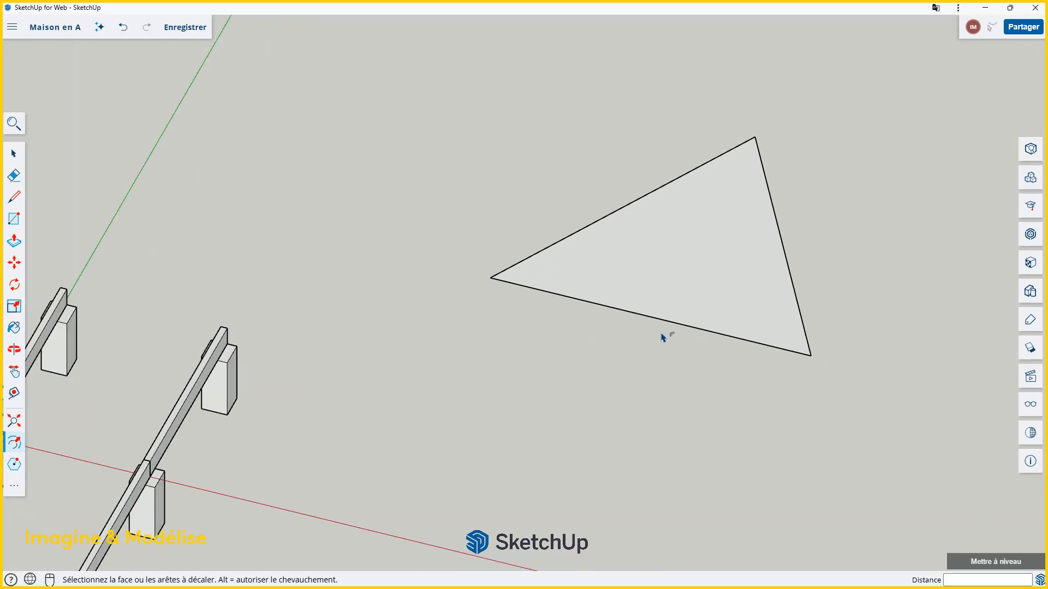
click(626, 305)
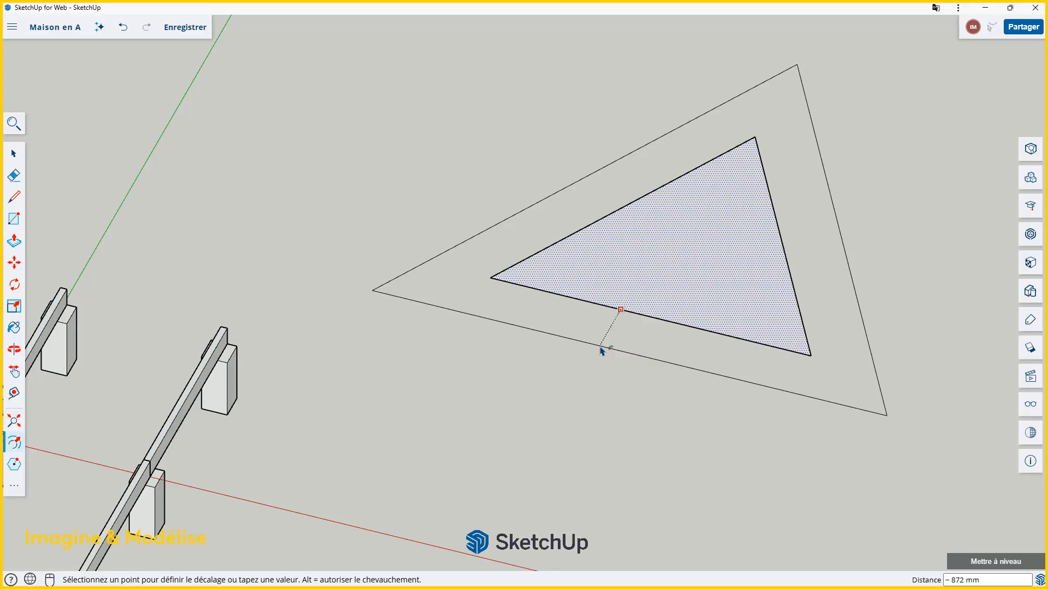
text(225)
key(Return)
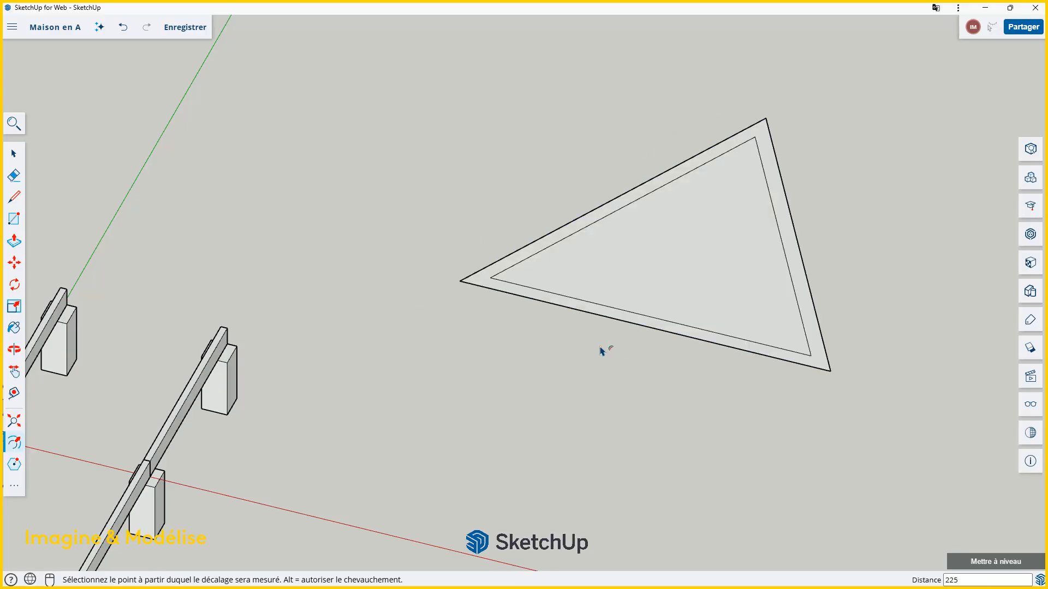
key(space)
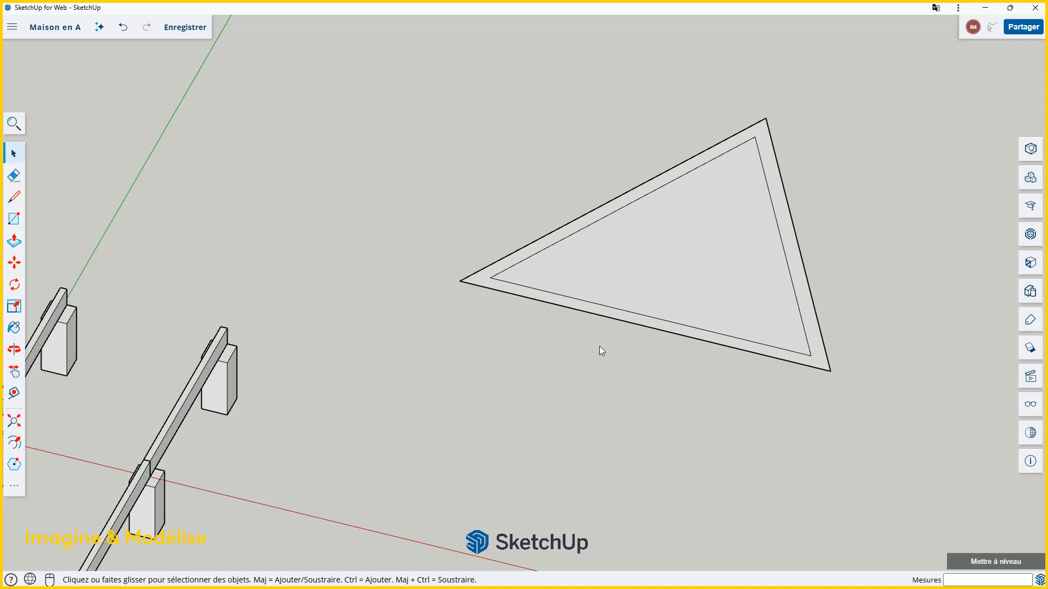
- Delete the inner triangular face, keeping only the band between the two outlines
scroll(567, 347, down, 3)
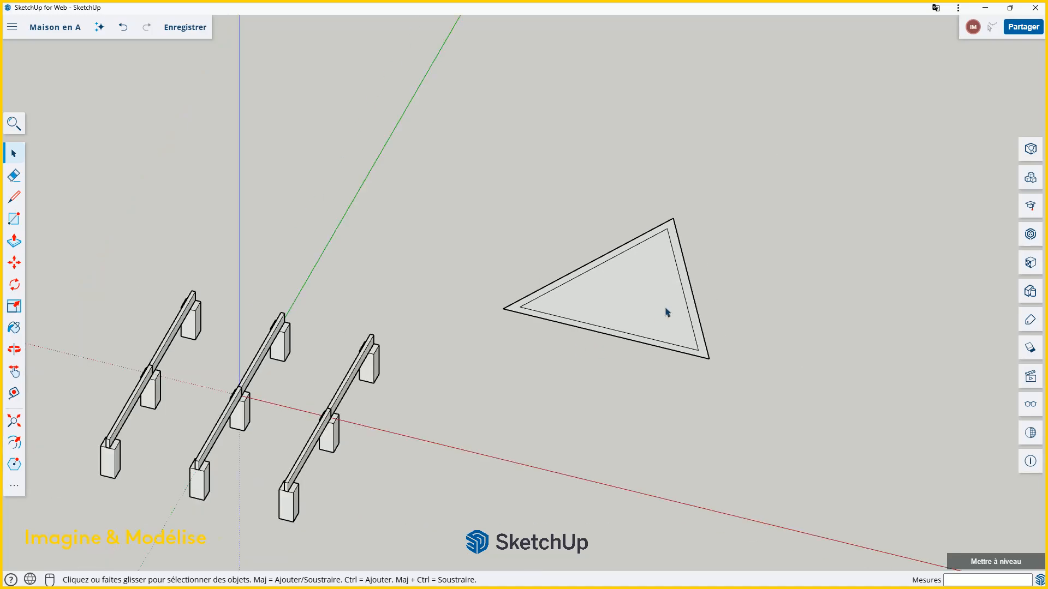
scroll(654, 311, up, 3)
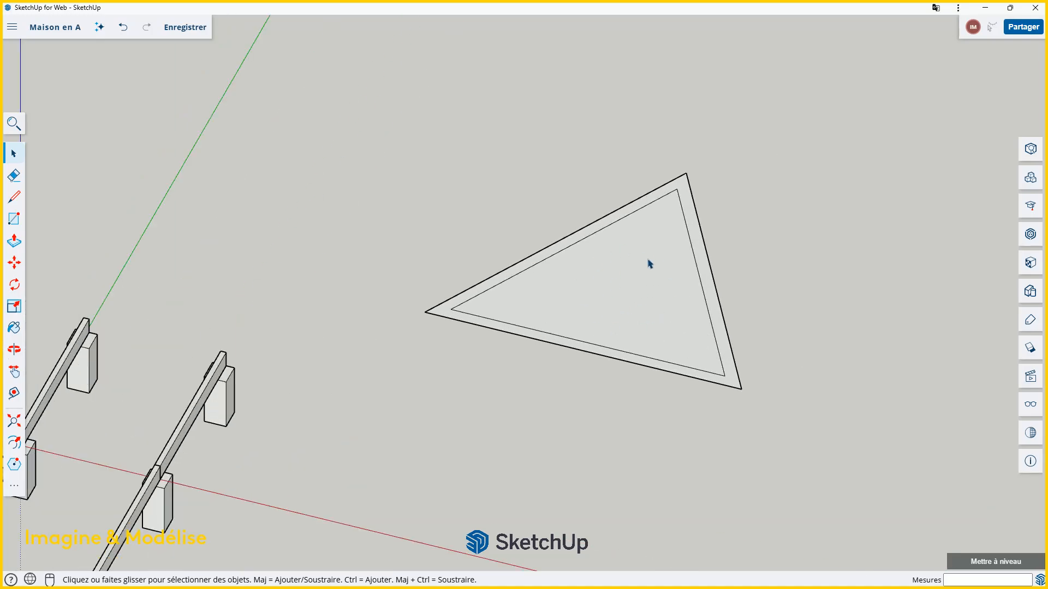
click(620, 266)
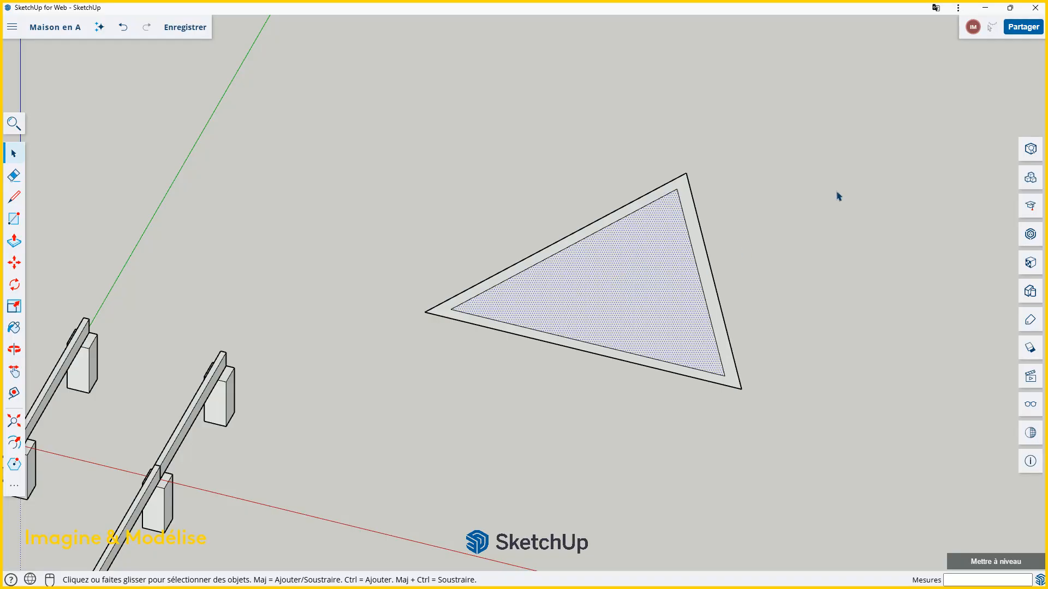
key(Delete)
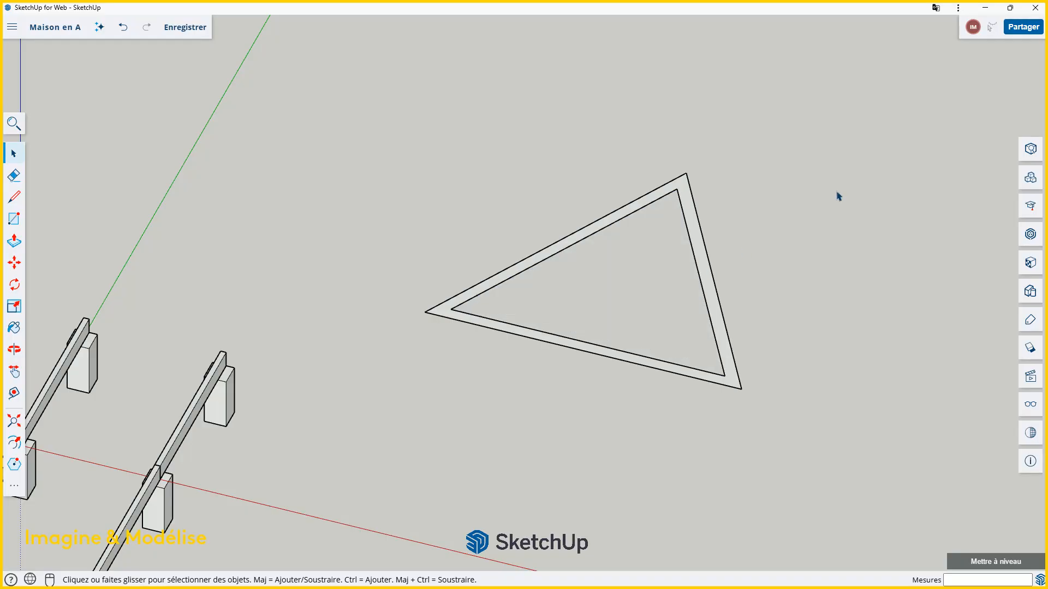
- Examine the finished house's front corner where the sloping rafter meets the base beam above the post
scroll(642, 294, down, 5)
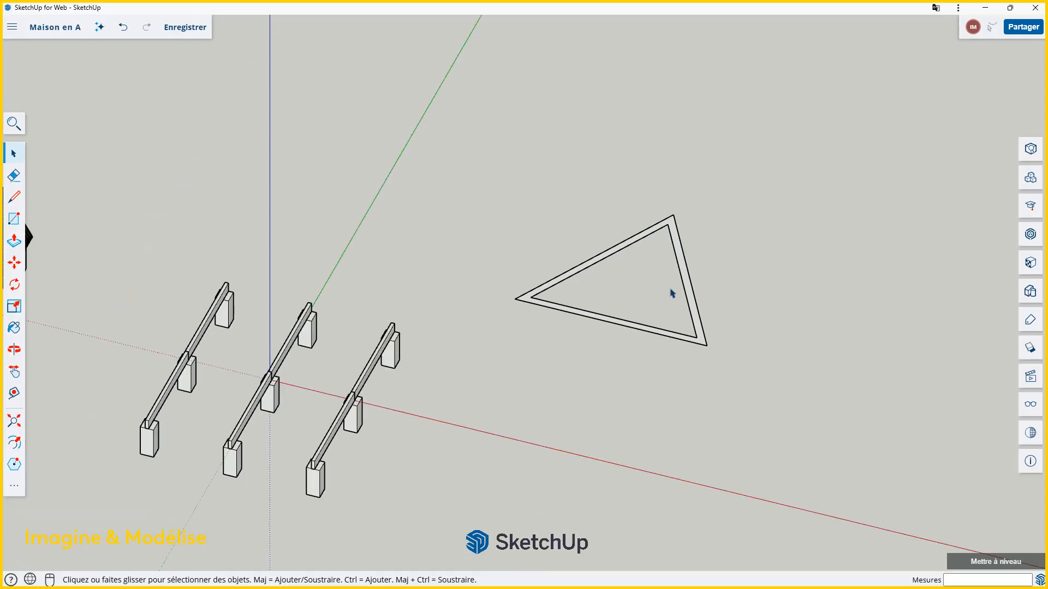
scroll(299, 330, up, 10)
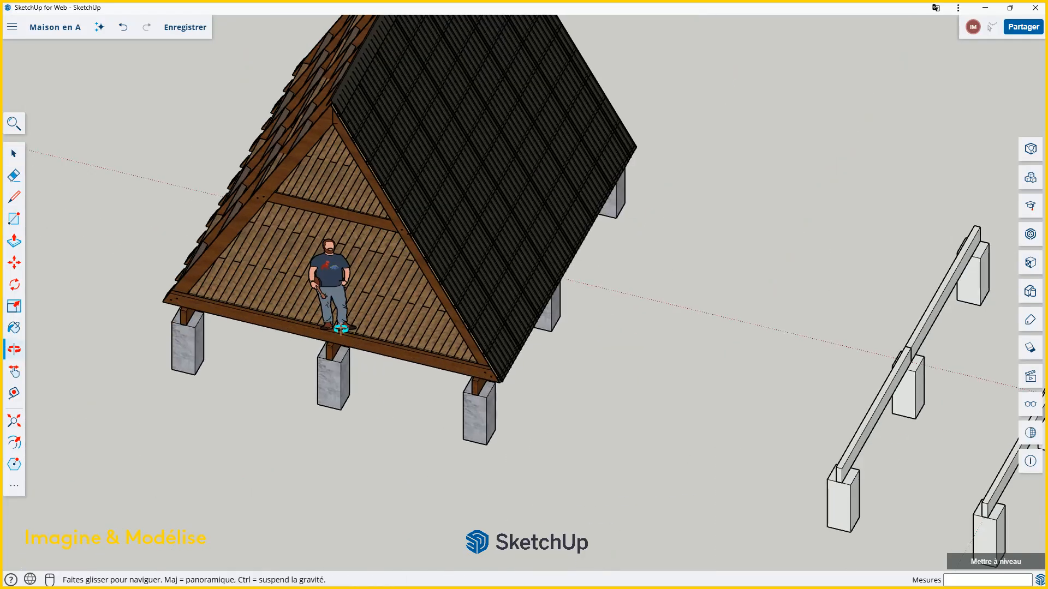
scroll(301, 432, up, 5)
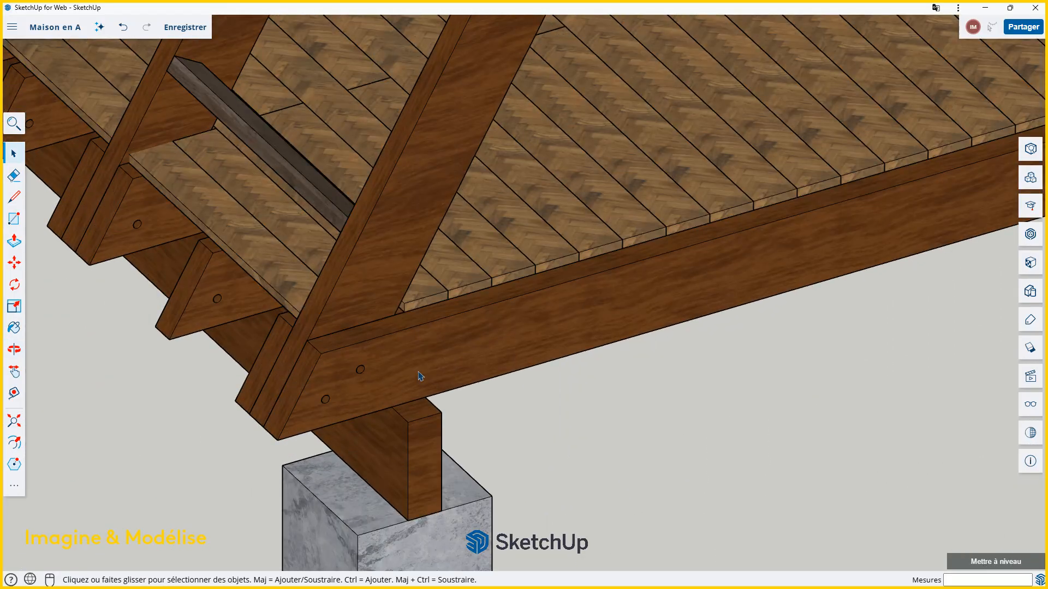
scroll(296, 379, down, 6)
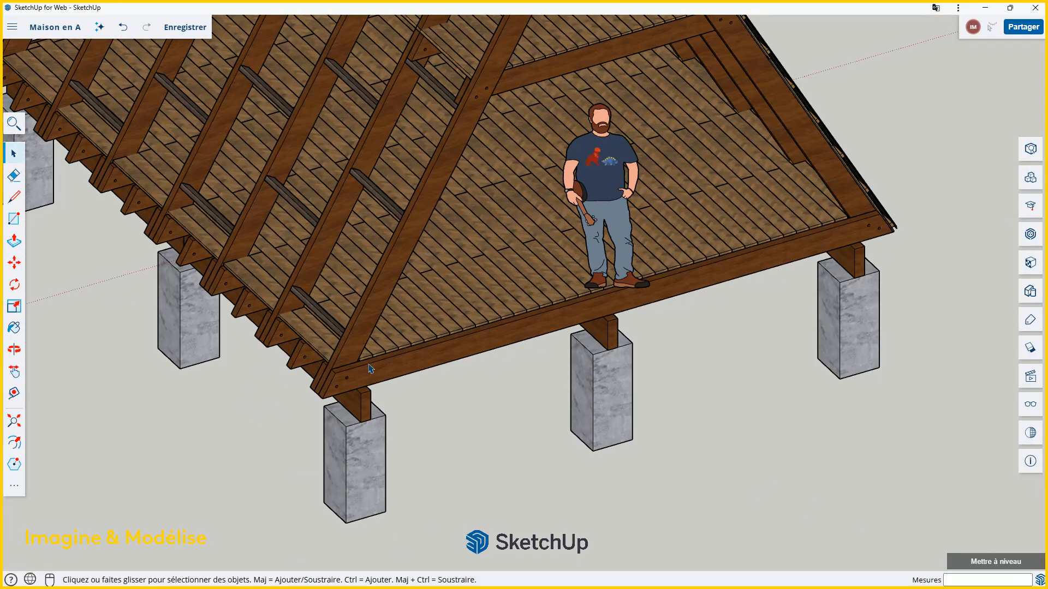
scroll(386, 297, down, 3)
scroll(436, 326, down, 5)
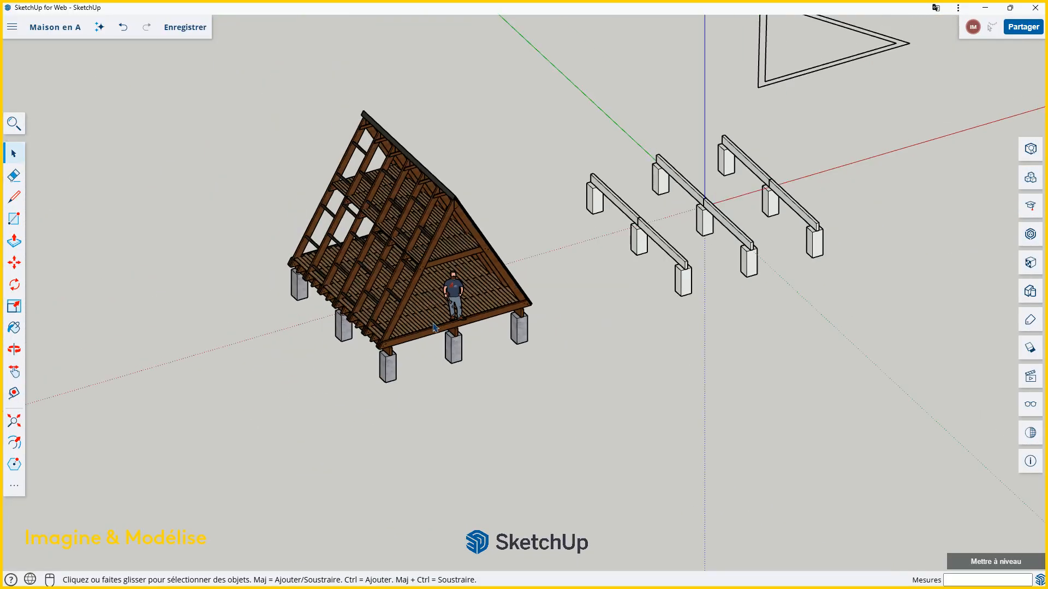
middle_drag(666, 334, 436, 348)
scroll(903, 181, up, 3)
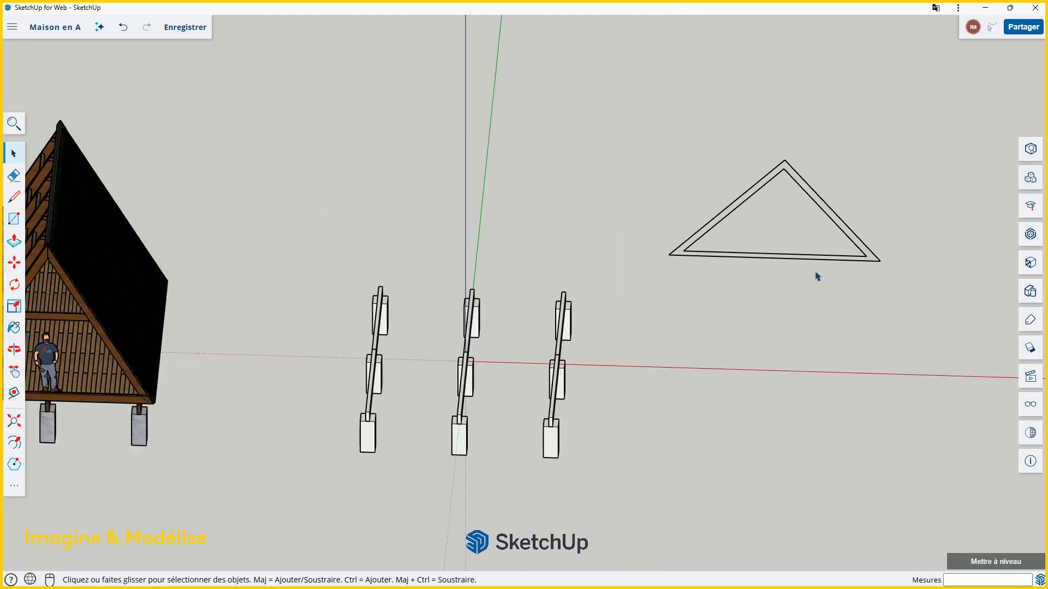
- Copy the whole triangular band about 10800 mm along the red axis, away from the posts and beams
middle_drag(815, 273, 719, 344)
scroll(521, 307, down, 3)
scroll(654, 267, up, 3)
scroll(706, 224, up, 4)
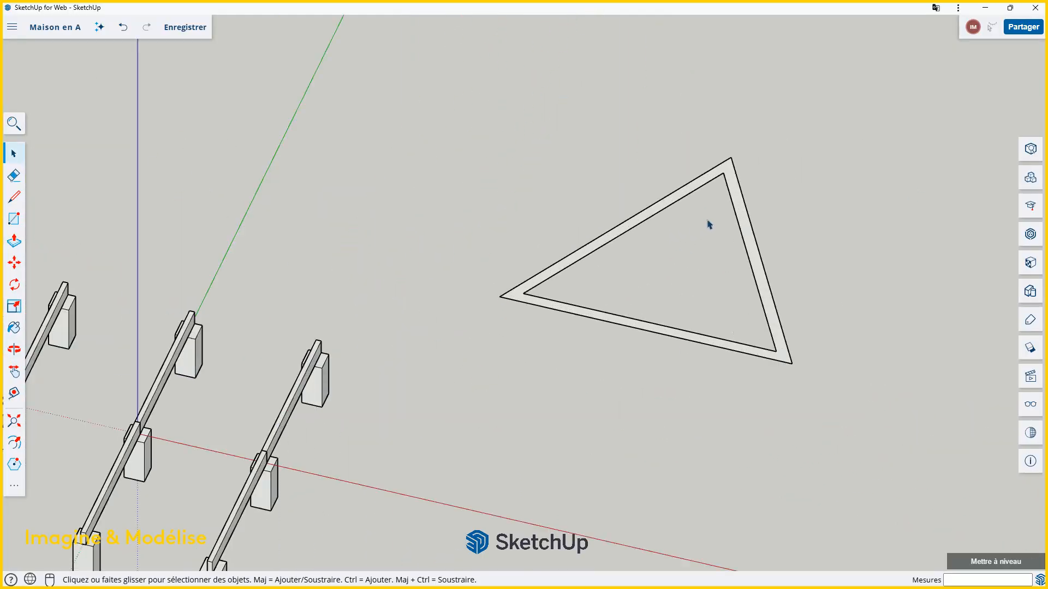
middle_drag(662, 245, 704, 251)
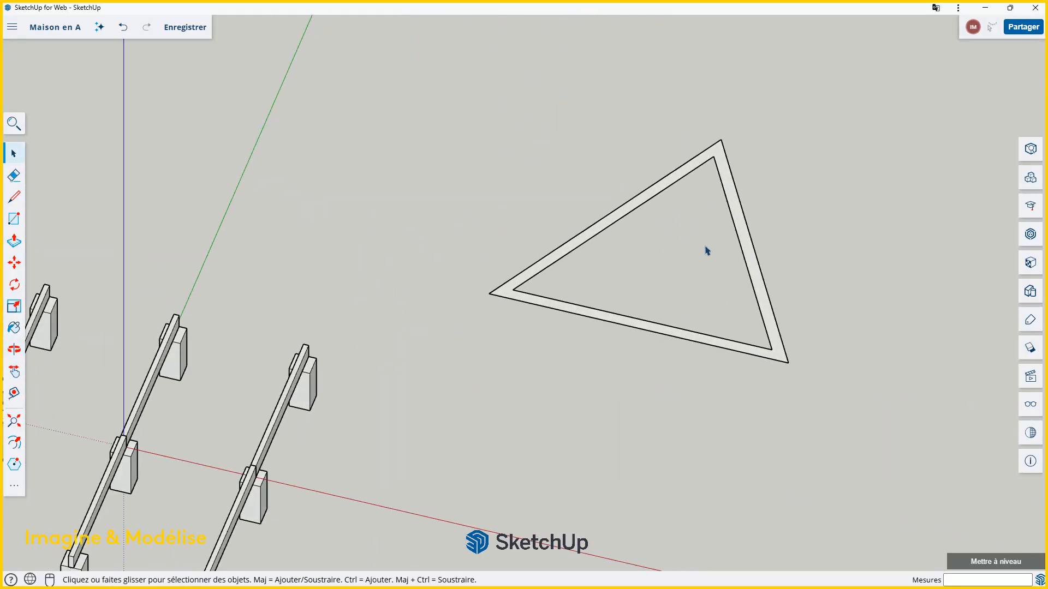
scroll(703, 249, up, 2)
scroll(571, 256, down, 5)
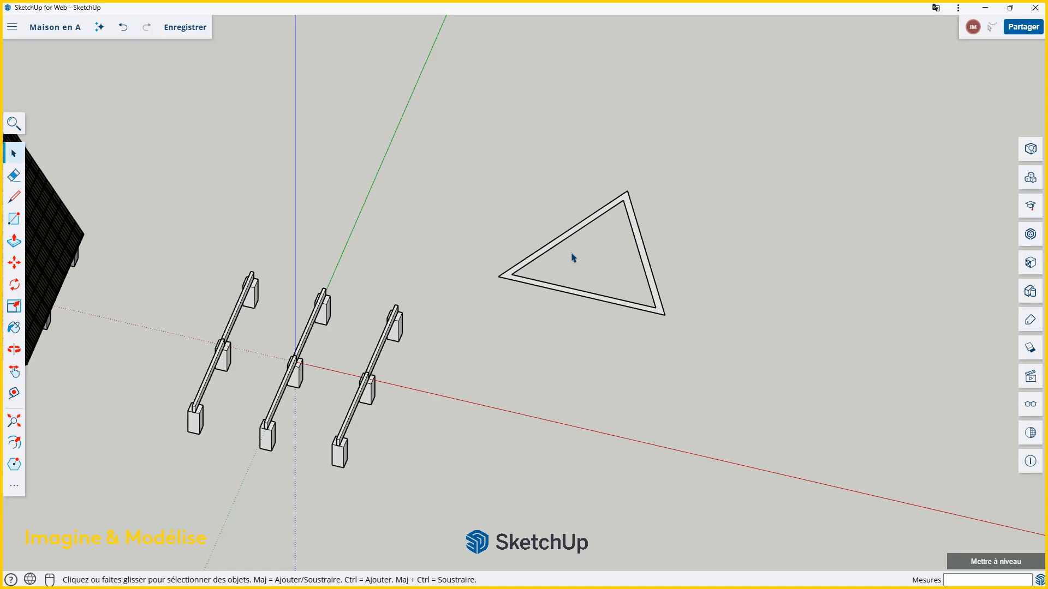
scroll(573, 257, up, 1)
scroll(578, 256, down, 5)
scroll(551, 218, up, 3)
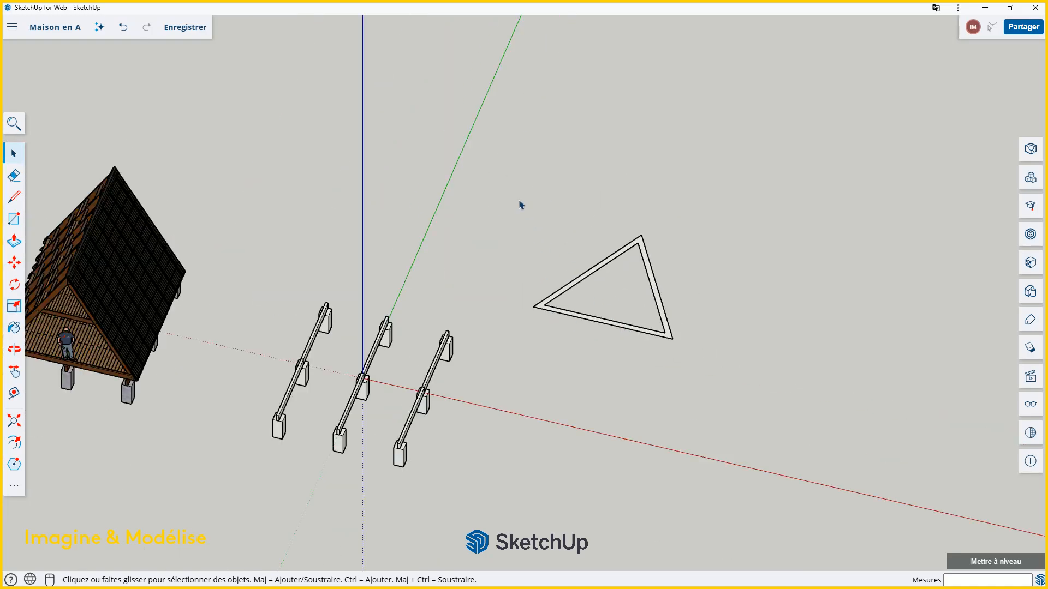
mouse_move(511, 190)
mouse_down()
mouse_move(614, 288)
mouse_move(721, 366)
mouse_up()
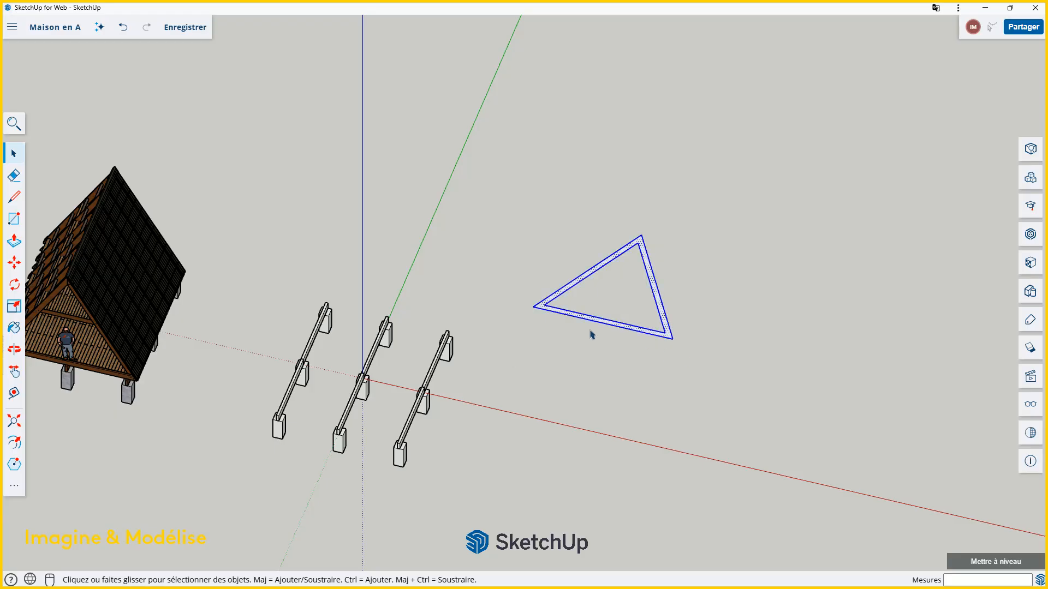
click(15, 262)
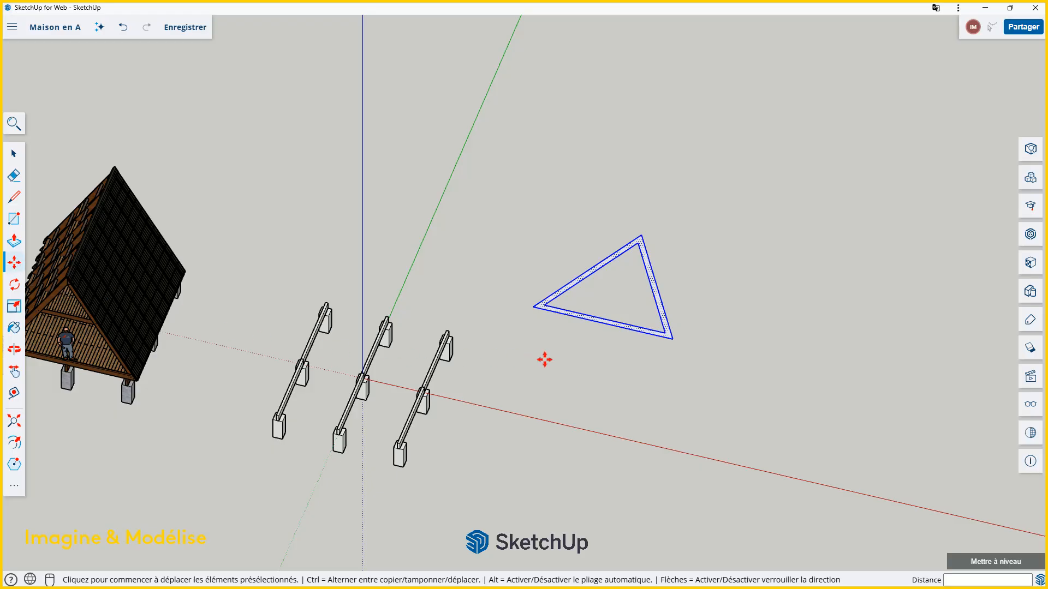
key(ctrl)
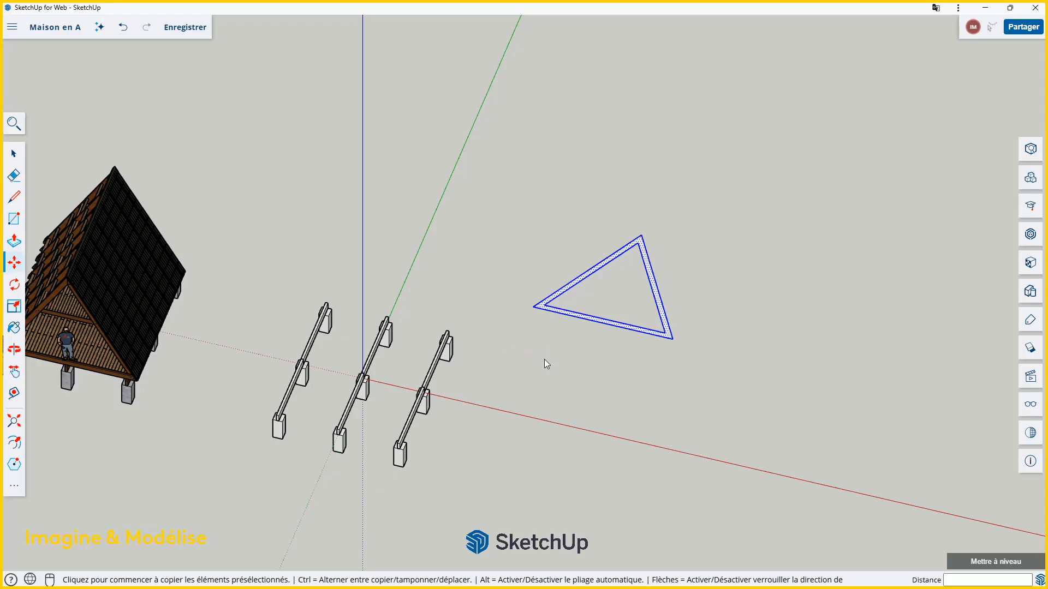
scroll(540, 322, up, 2)
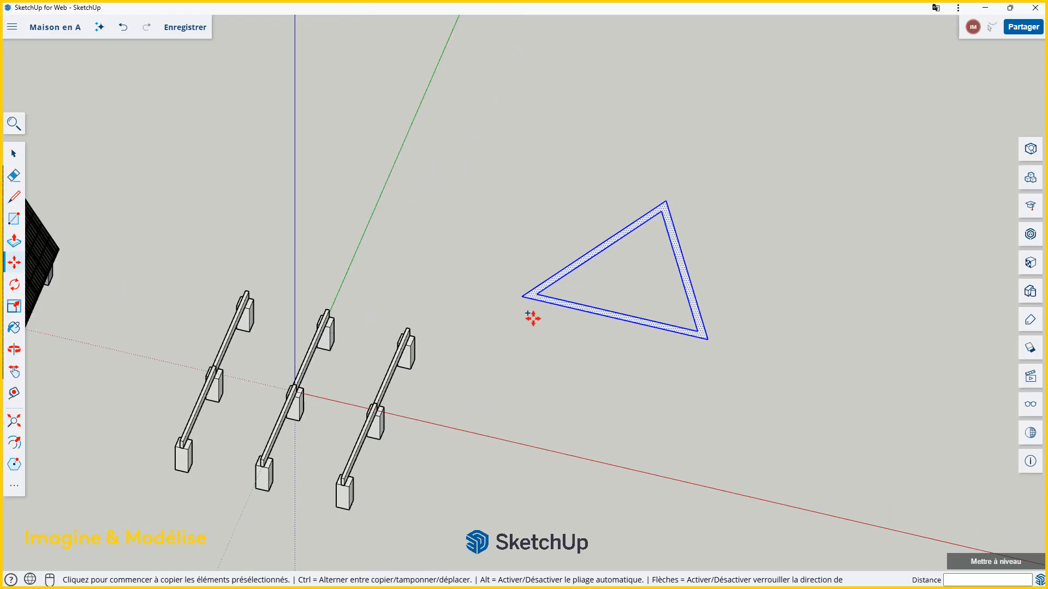
click(520, 298)
scroll(523, 300, down, 4)
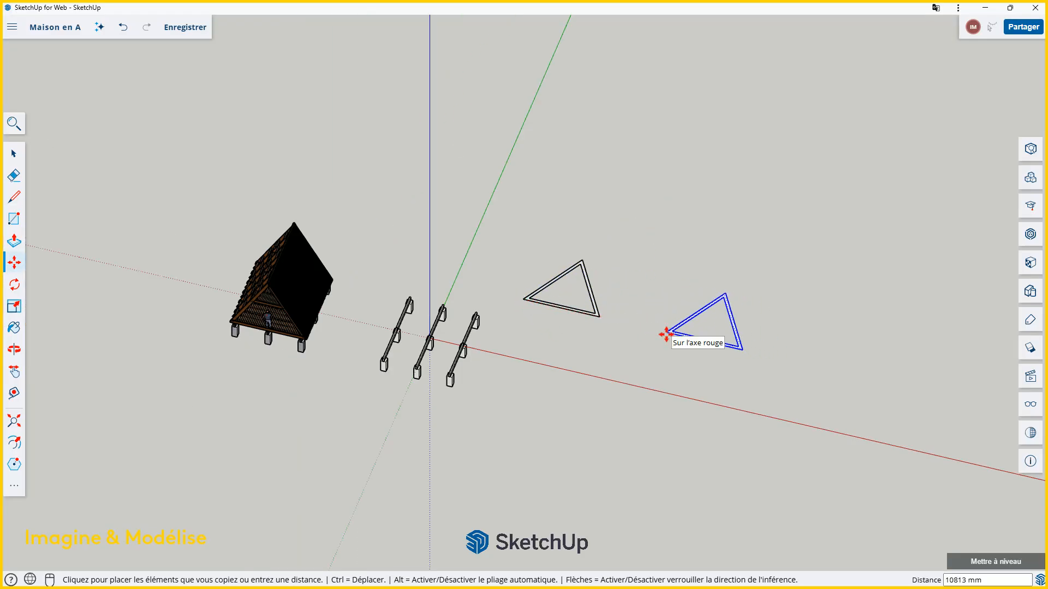
click(665, 333)
key(space)
scroll(649, 327, up, 4)
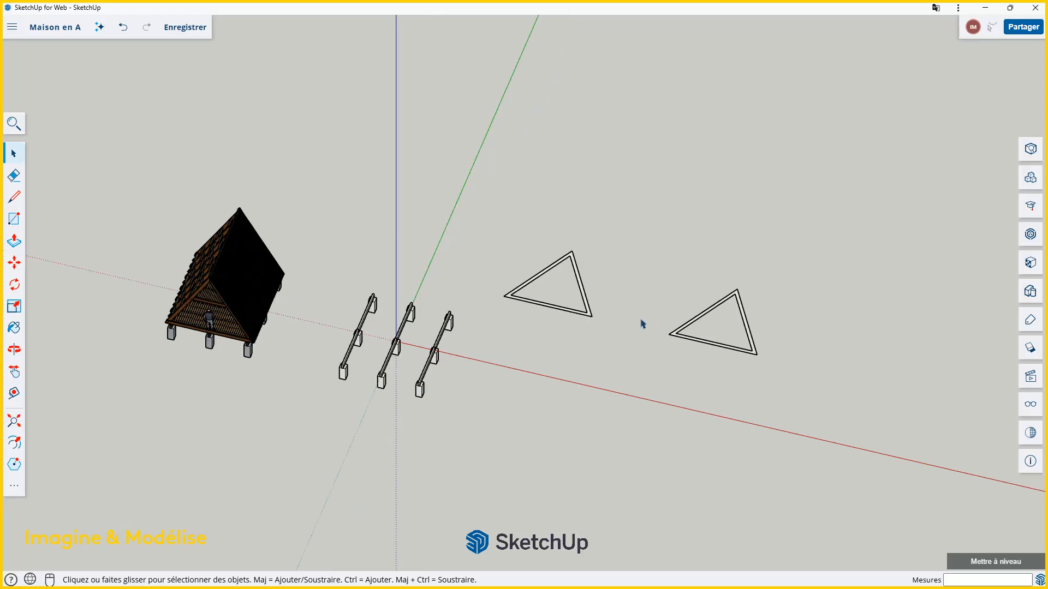
- Compare the finished house's front base beam and its angled ends with the base of the flat triangular band
scroll(629, 311, down, 3)
scroll(636, 338, down, 2)
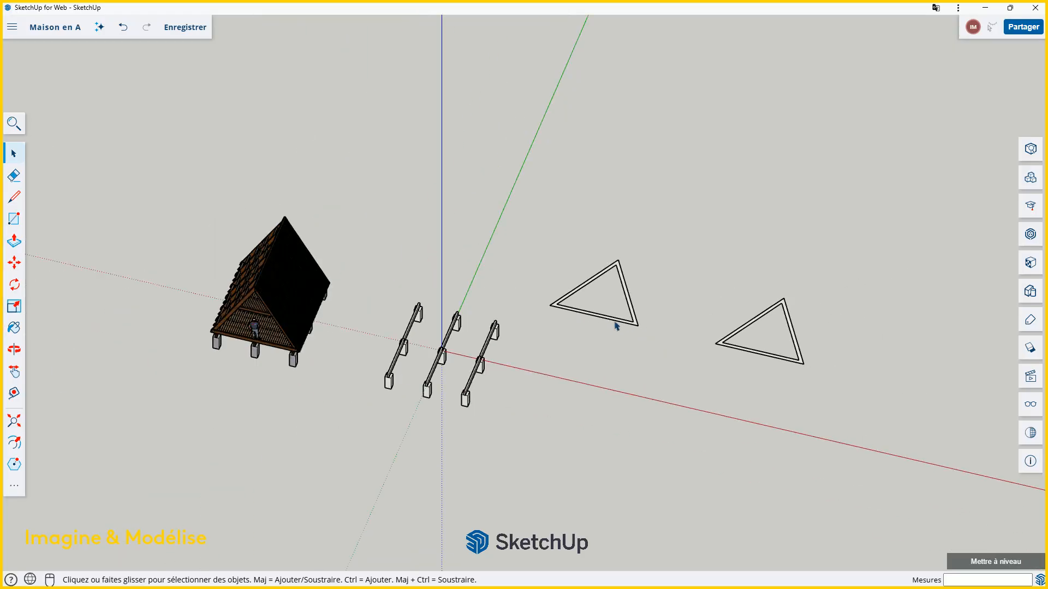
scroll(227, 355, up, 10)
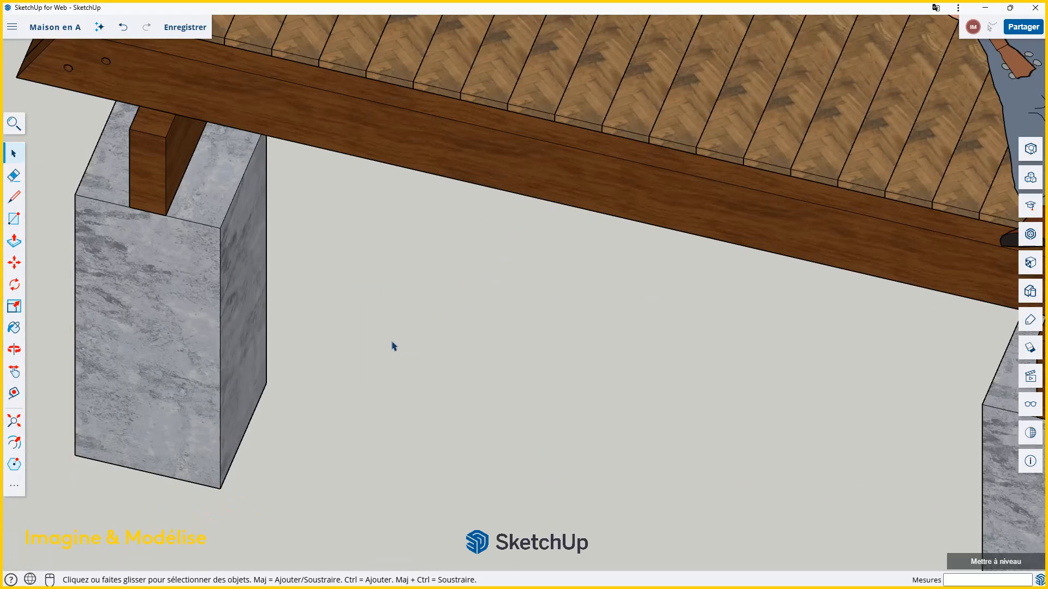
scroll(410, 347, down, 2)
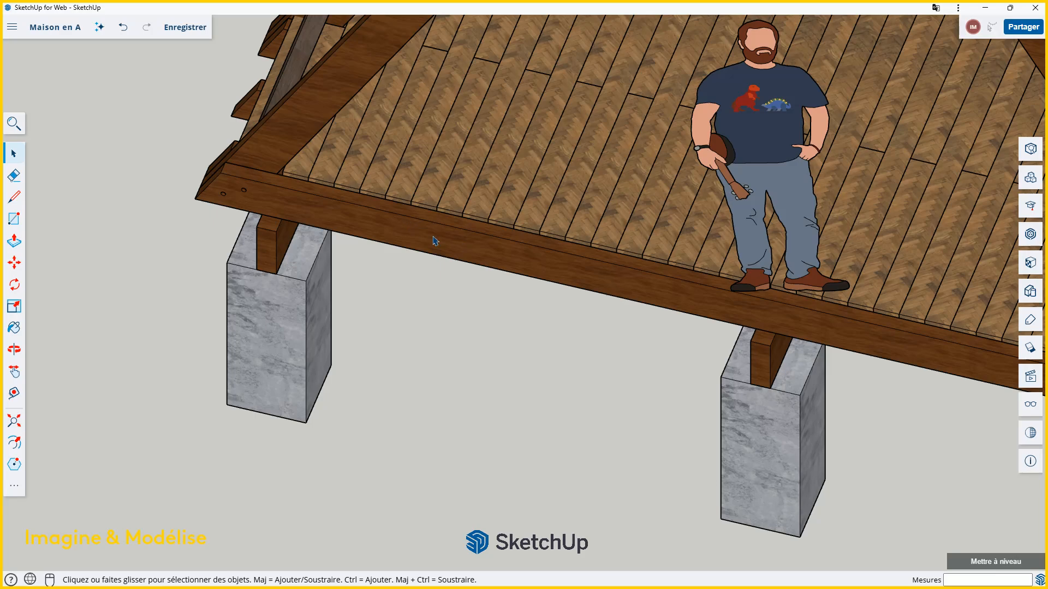
scroll(339, 238, down, 10)
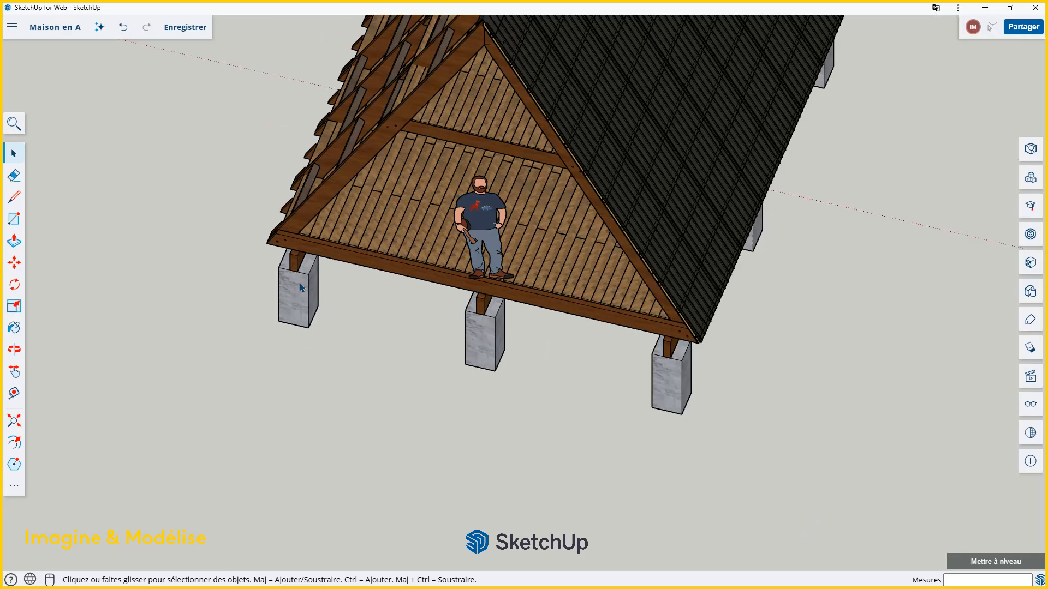
scroll(828, 234, up, 8)
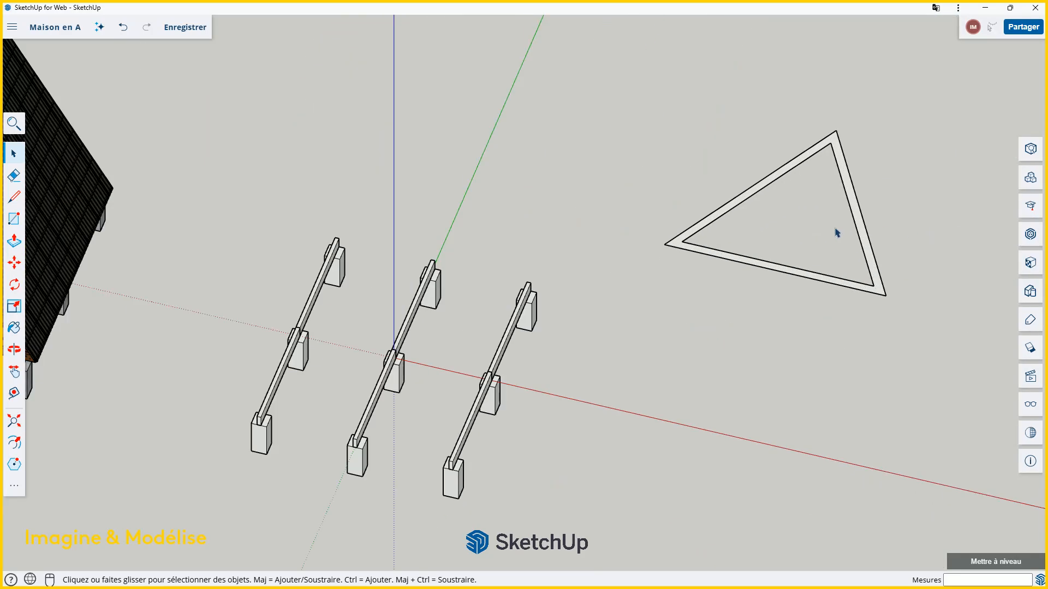
scroll(543, 330, down, 2)
scroll(549, 324, up, 5)
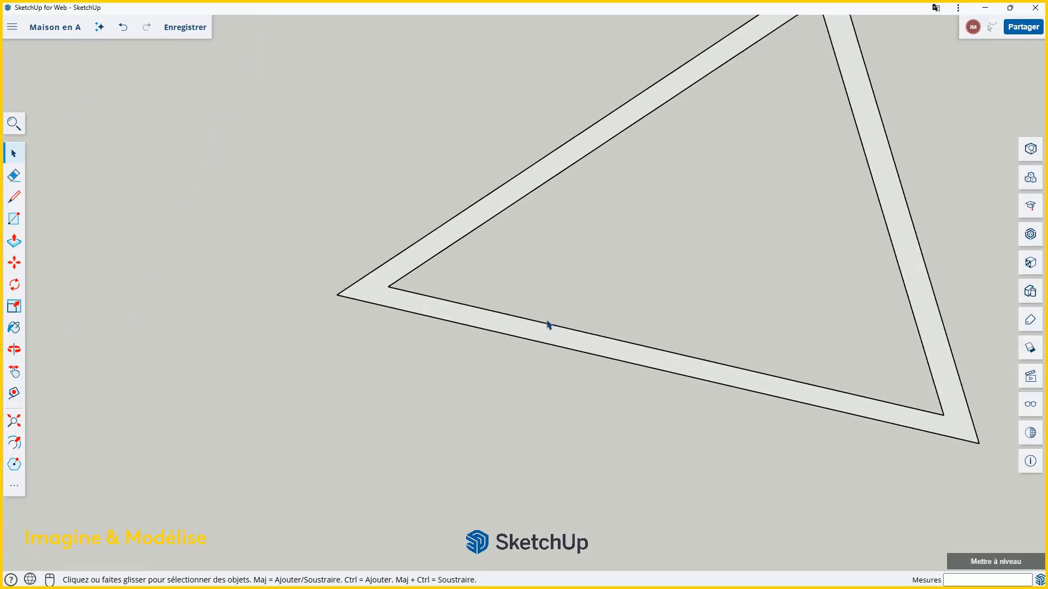
- Draw two lines about 260 mm long extending the inner base edge to the outer sloping edges at both base corners of the band
scroll(545, 319, down, 1)
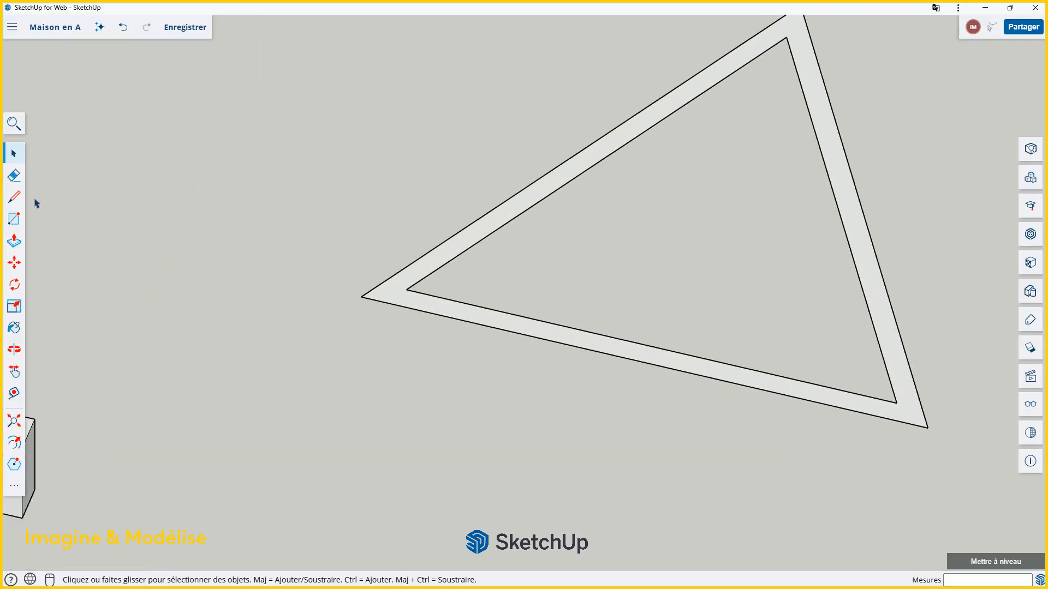
click(14, 196)
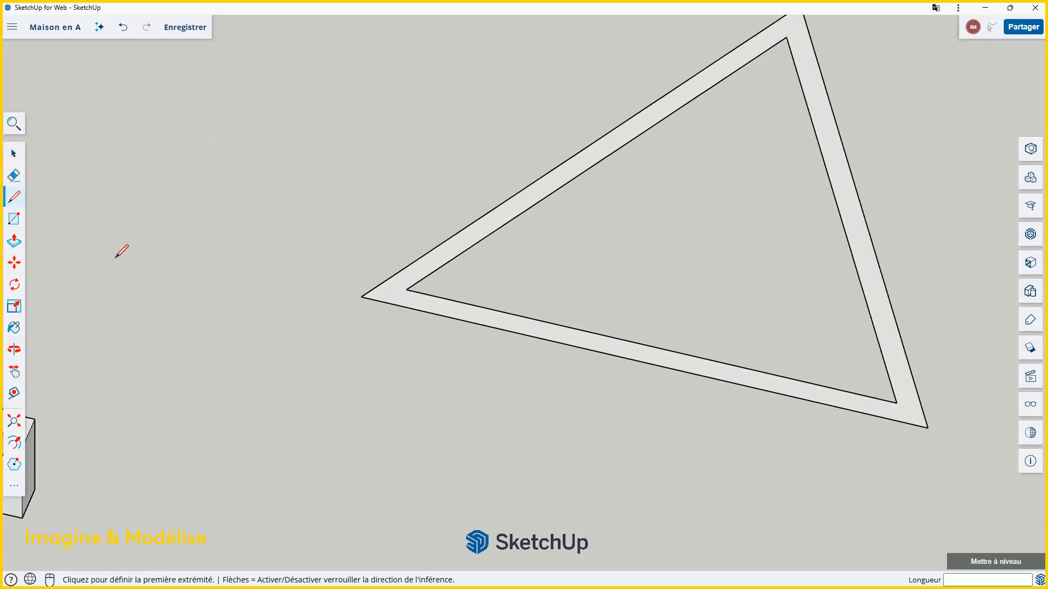
click(407, 290)
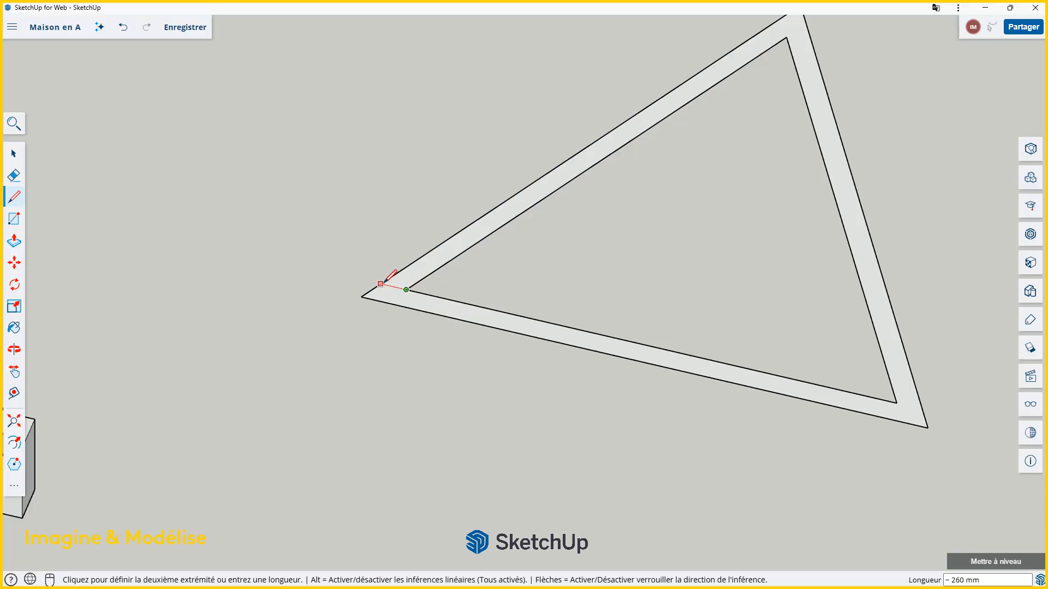
click(383, 282)
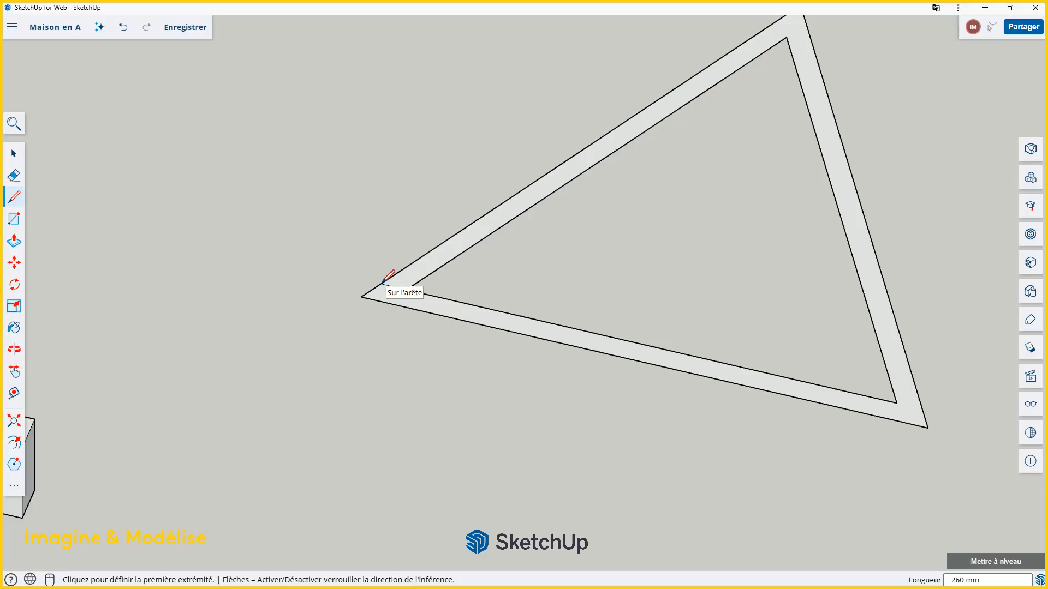
scroll(382, 282, down, 2)
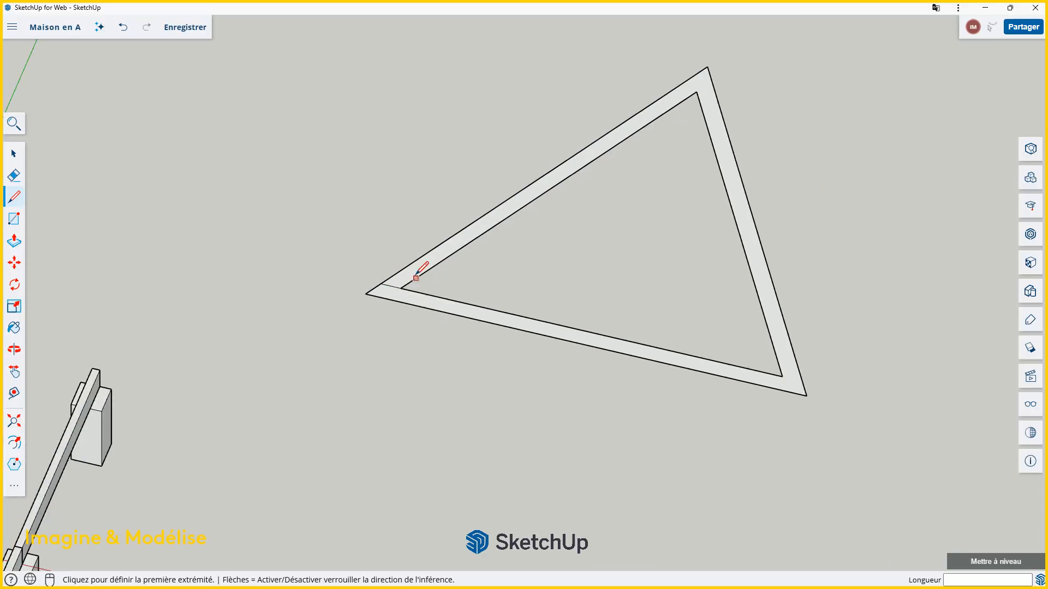
click(782, 376)
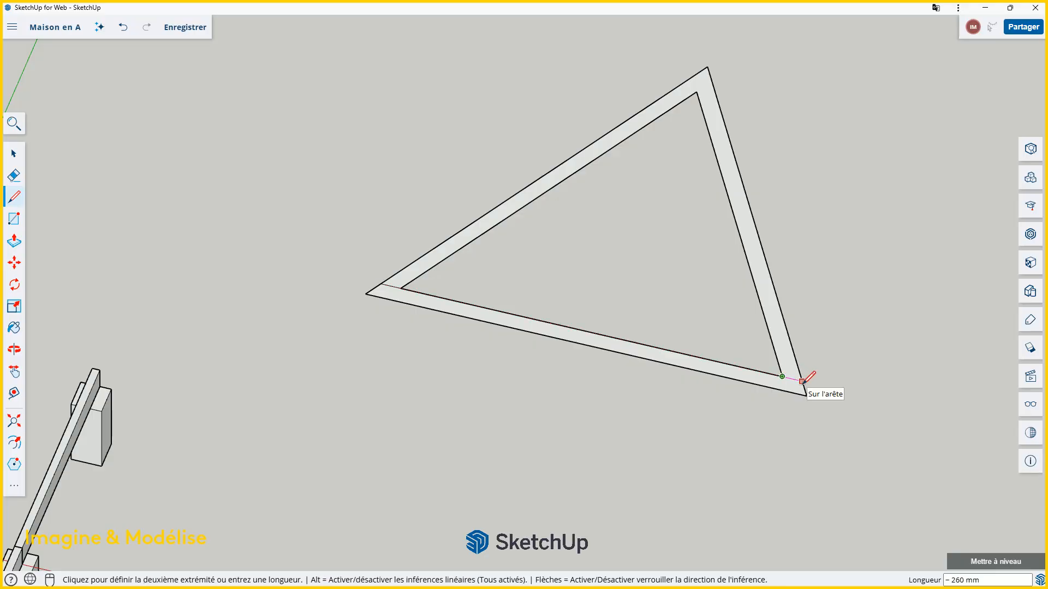
click(802, 381)
key(space)
- Delete both sloping arms of the triangular band nearest the posts, keeping only its base strip with angled ends
scroll(649, 356, down, 3)
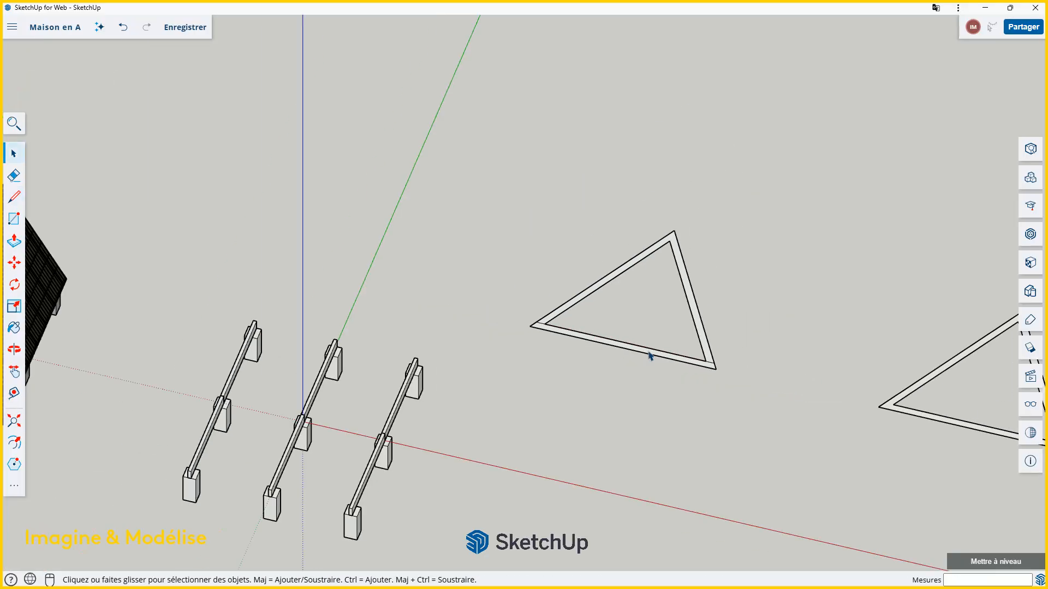
scroll(631, 342, up, 1)
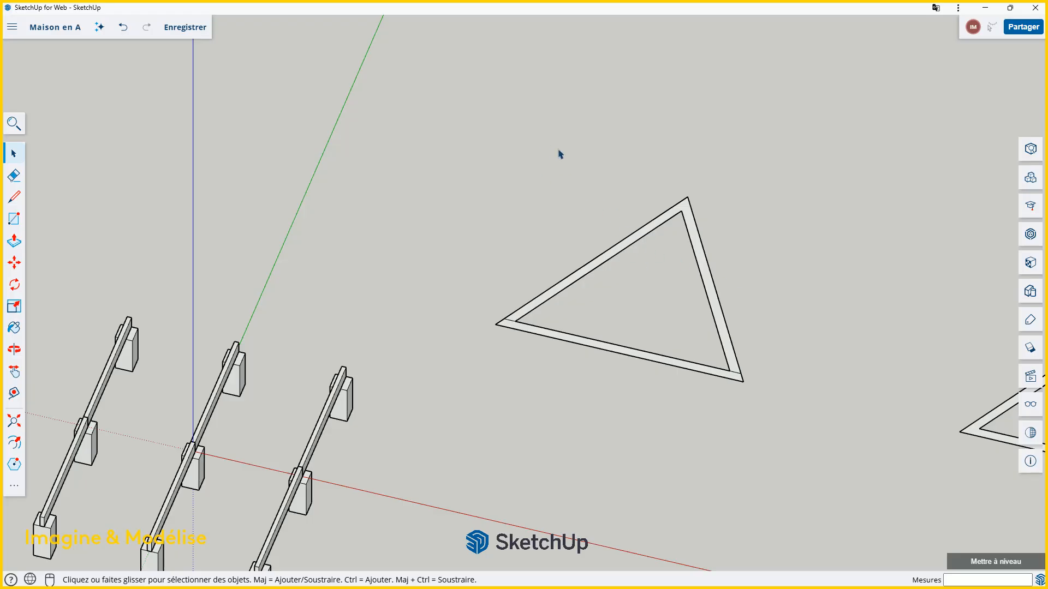
click(652, 226)
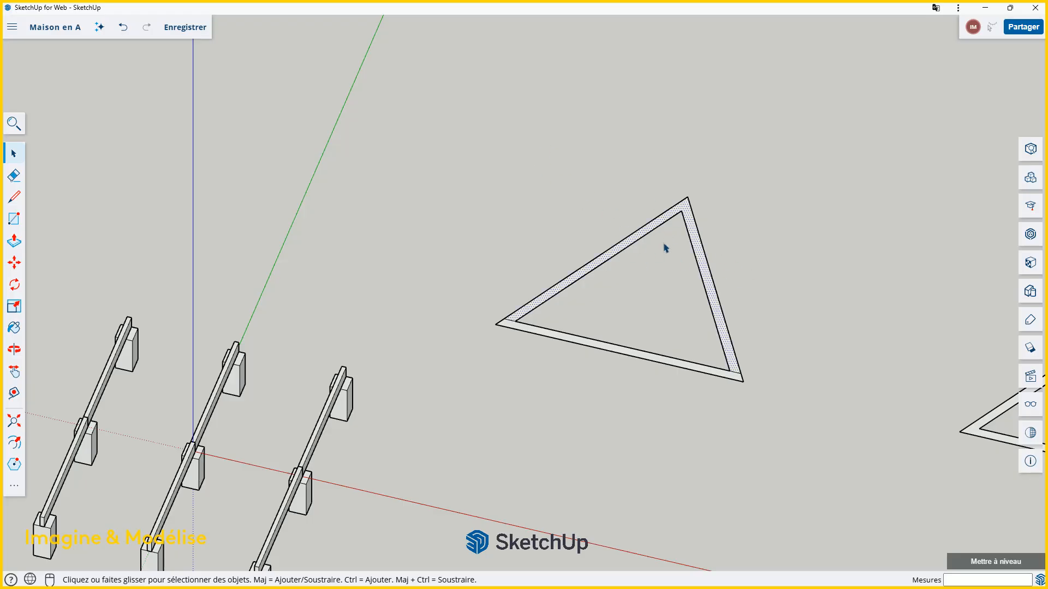
click(665, 249)
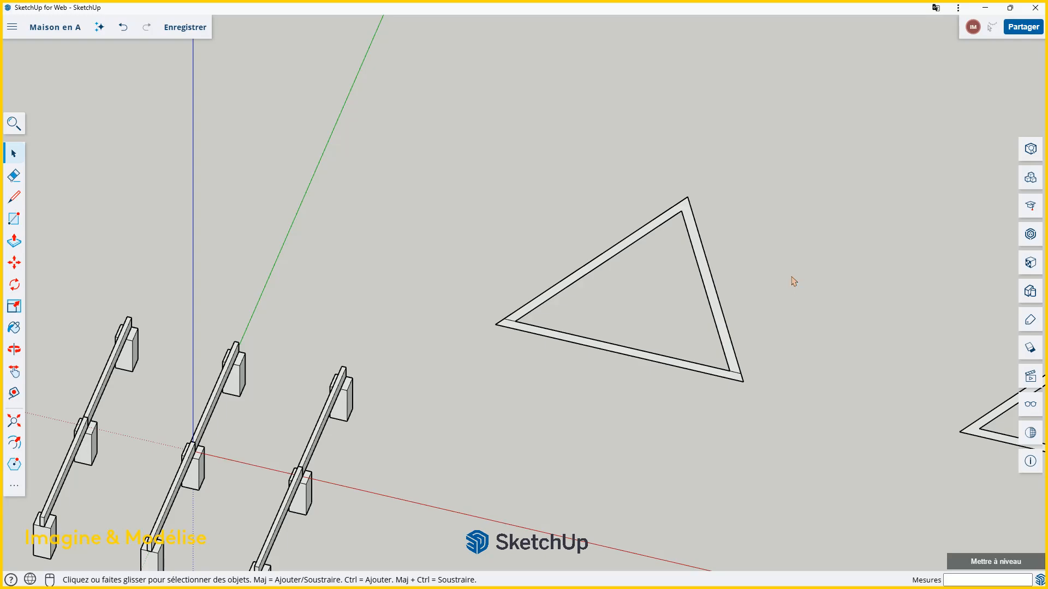
drag(786, 280, 553, 133)
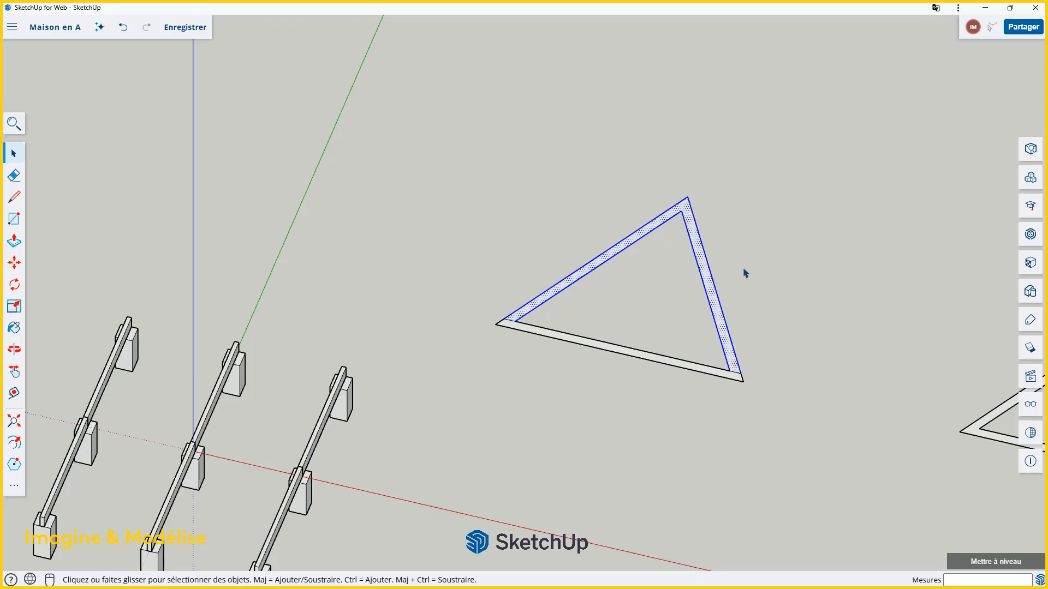
key(Delete)
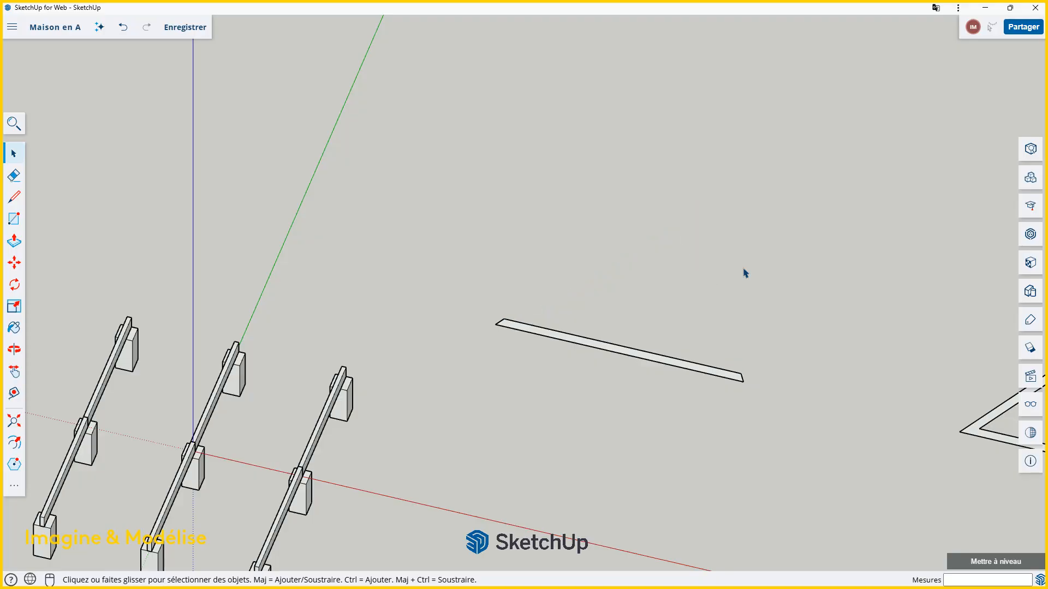
- Extrude the base strip upward by 75 mm with Push/Pull
scroll(725, 379, up, 5)
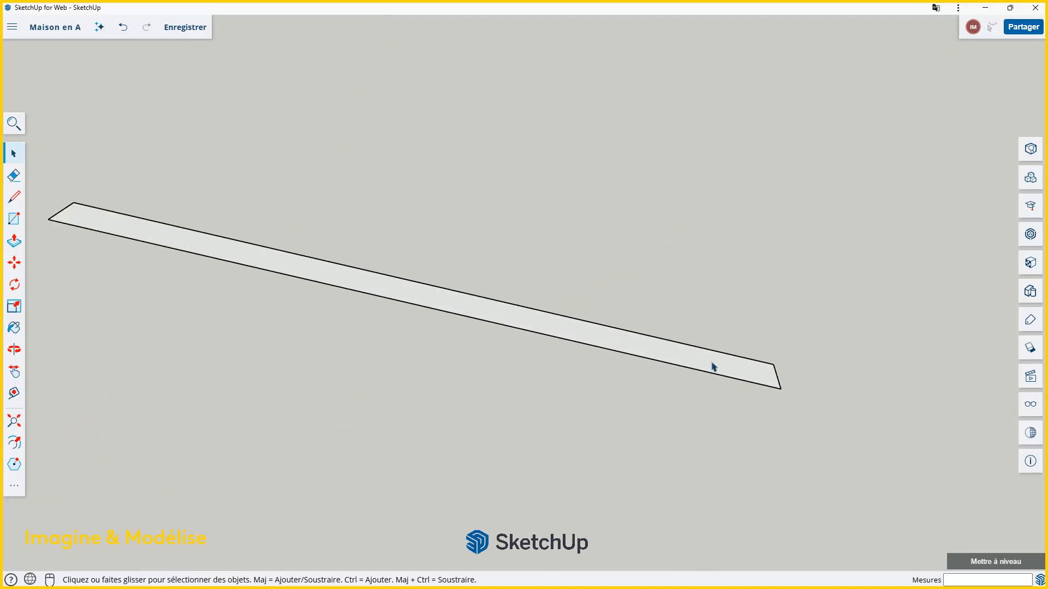
scroll(713, 367, down, 1)
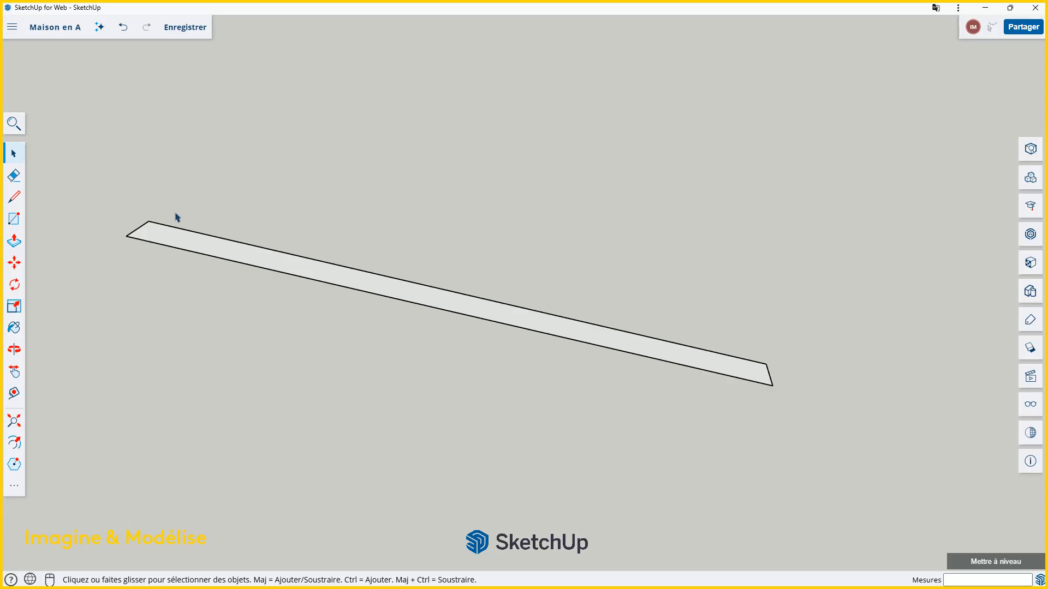
click(15, 240)
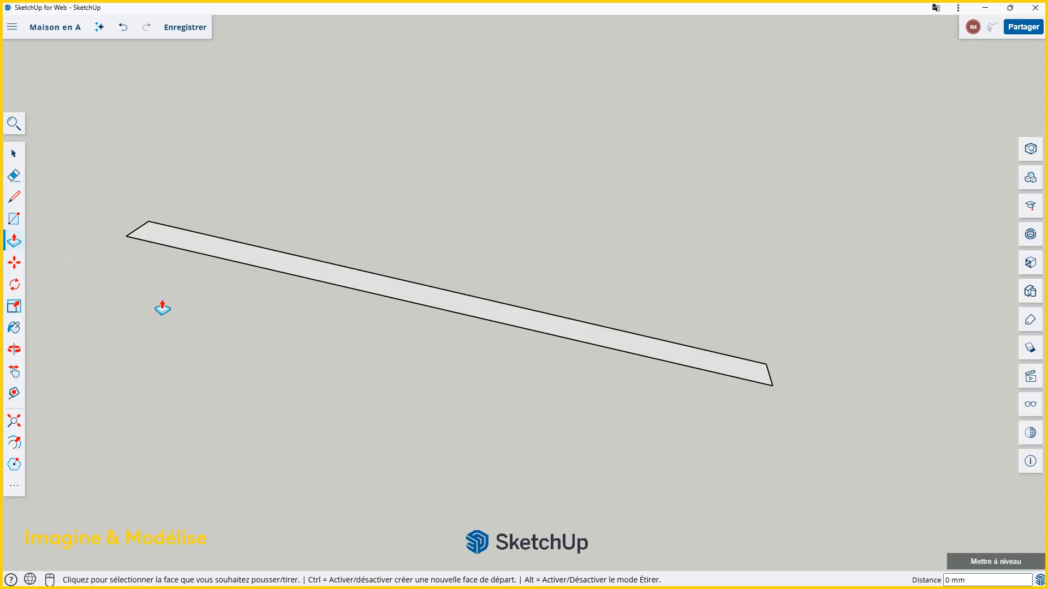
click(451, 302)
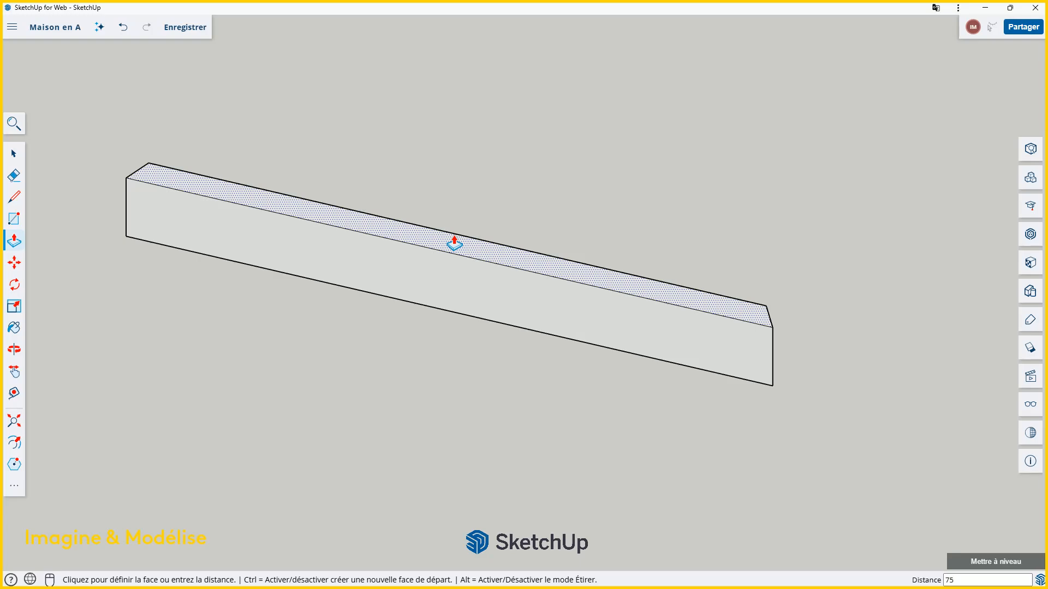
key(Return)
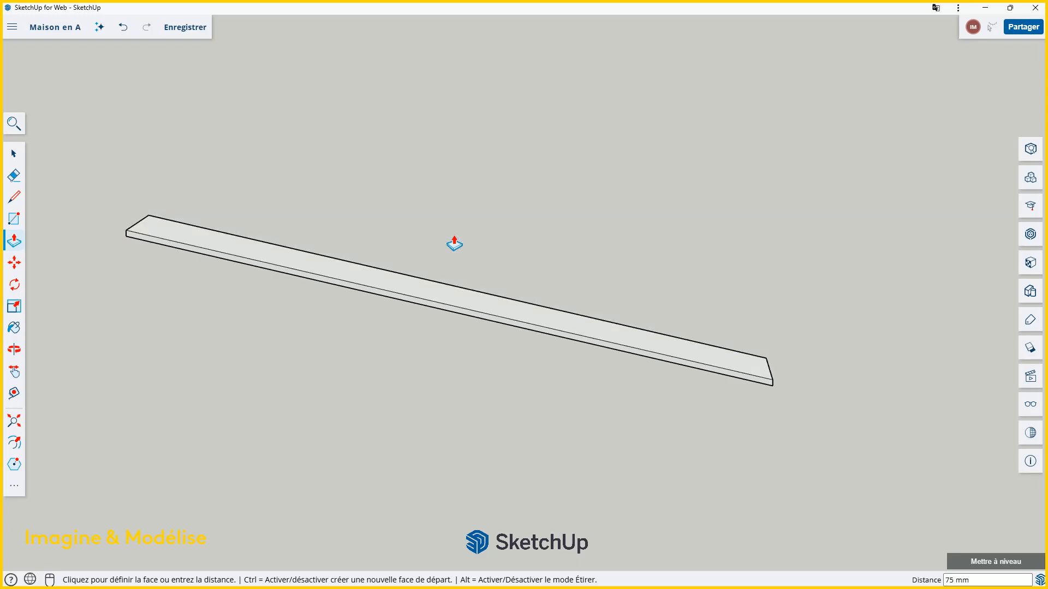
key(space)
- Turn the whole extruded base beam into a component named "Bastaing 1"
middle_drag(454, 236, 535, 292)
scroll(419, 272, down, 3)
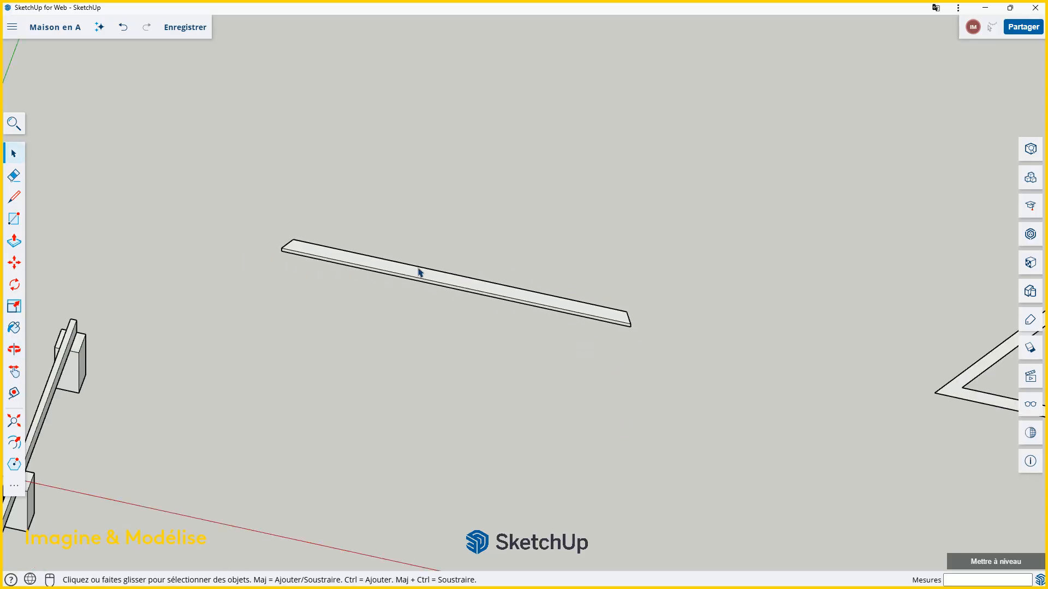
scroll(420, 272, up, 2)
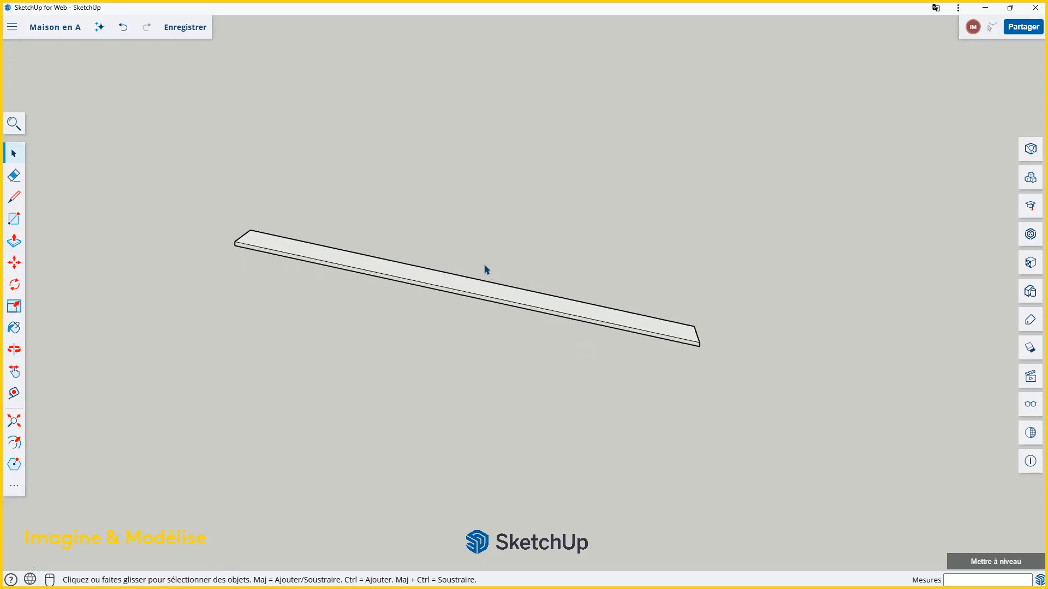
scroll(582, 275, down, 1)
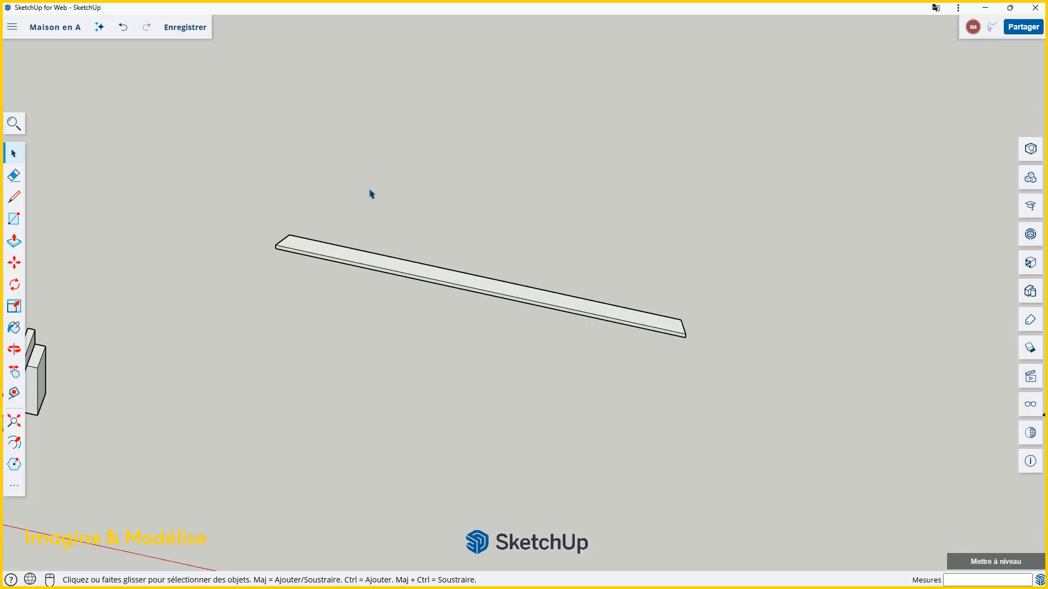
drag(212, 135, 756, 406)
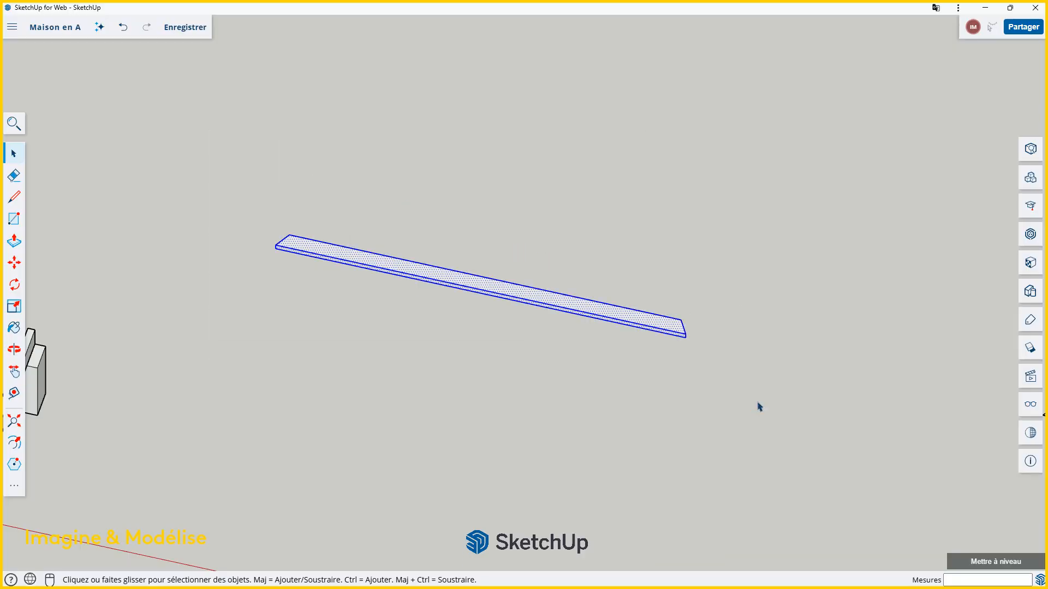
click(613, 367)
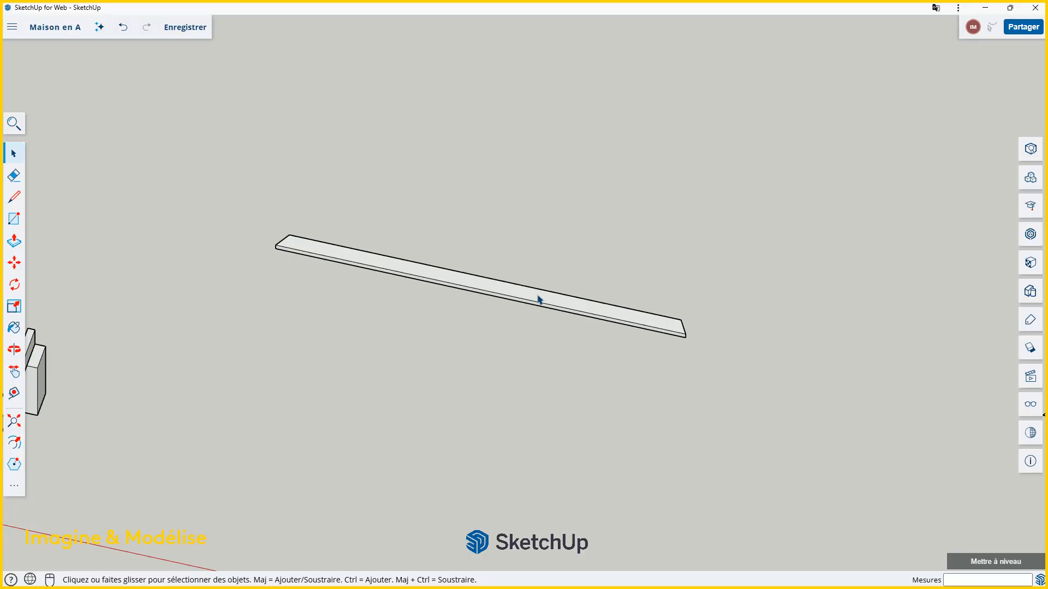
triple_click(542, 298)
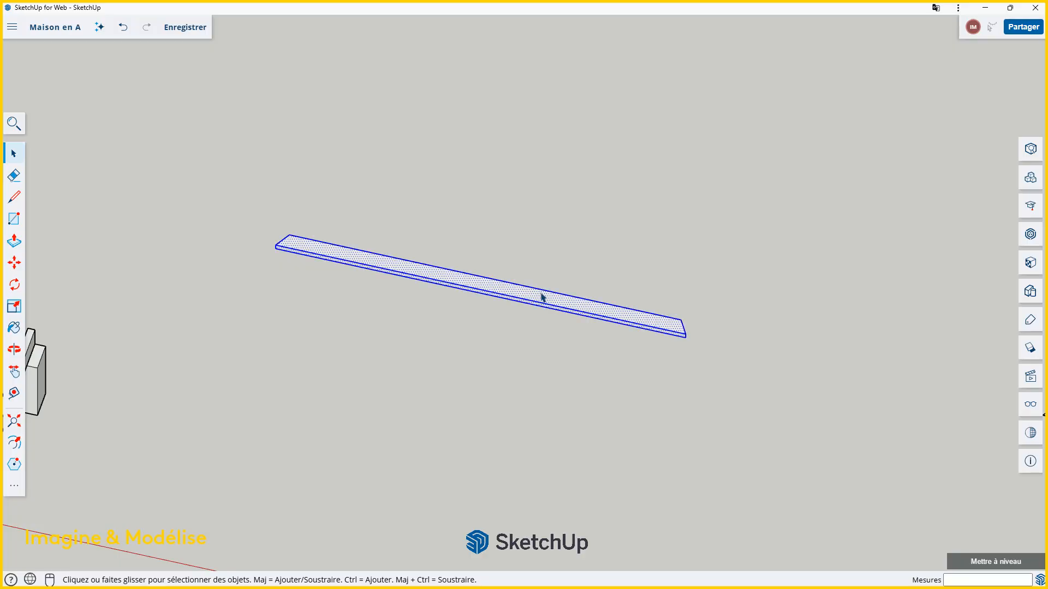
right_click(542, 298)
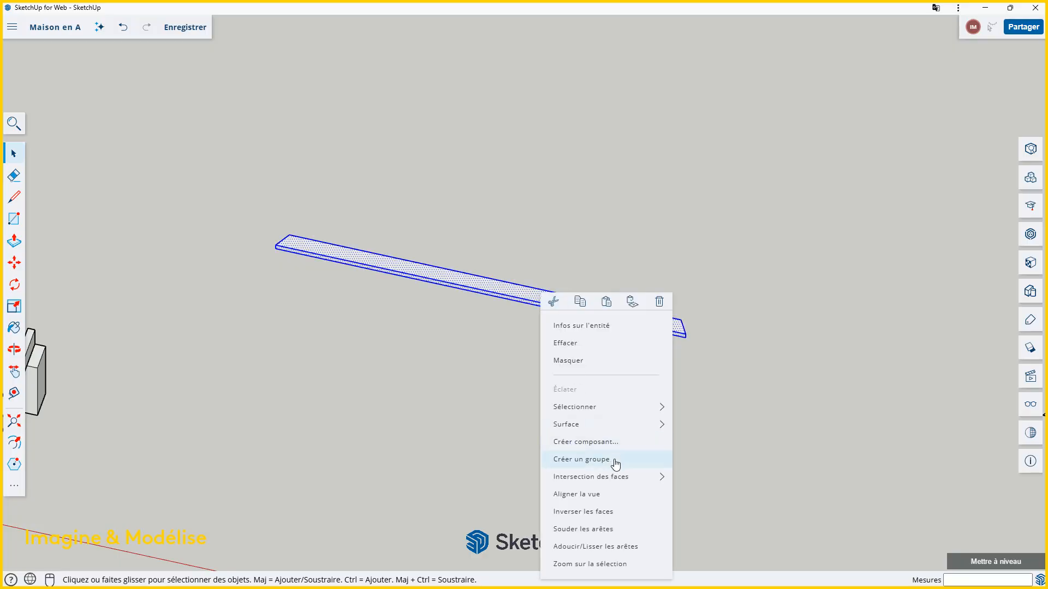
click(623, 442)
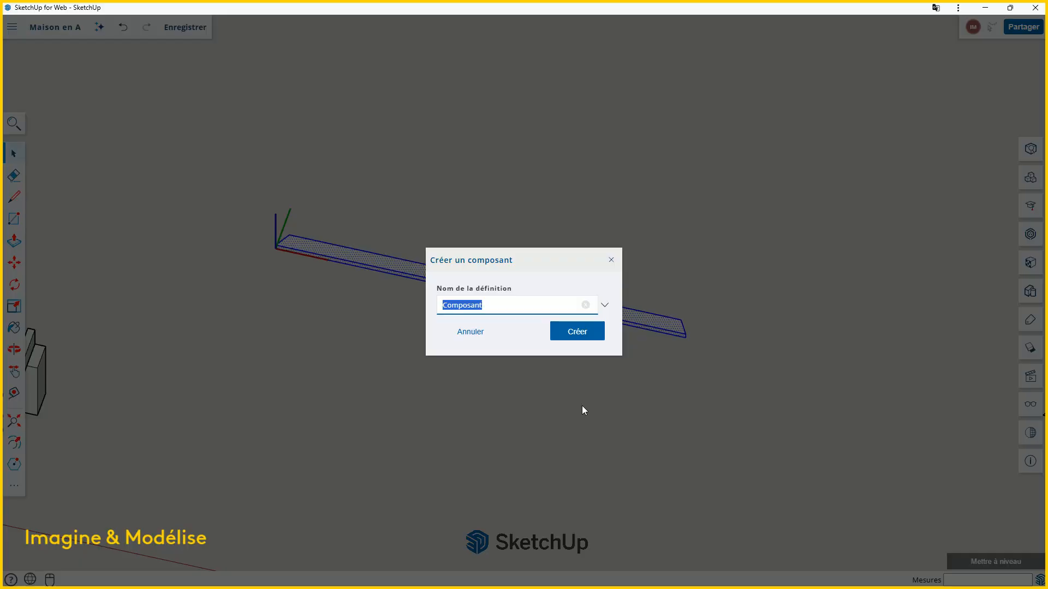
text(BastaingH 1)
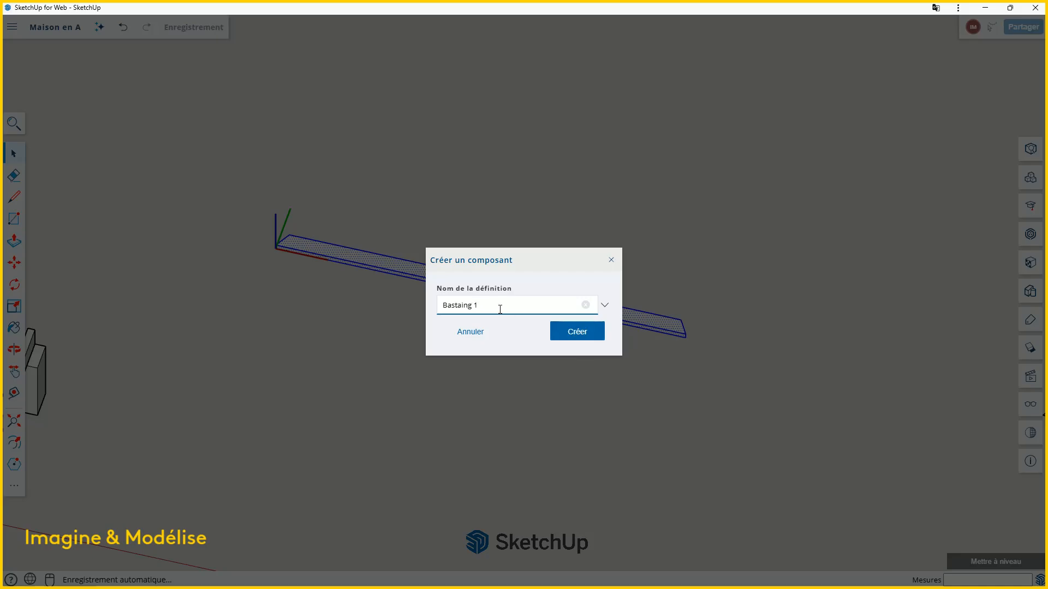
click(578, 331)
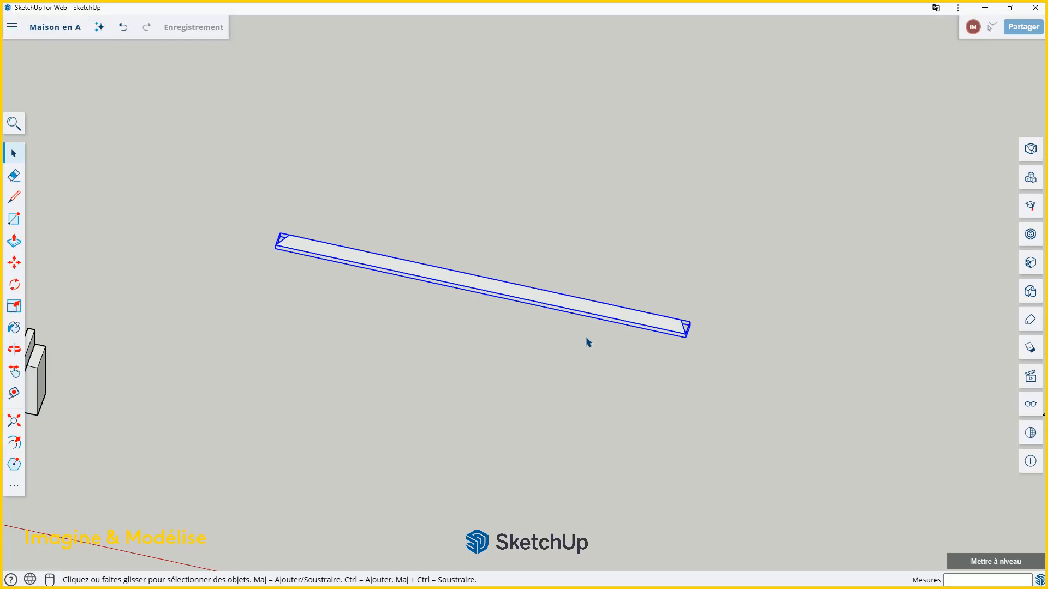
click(591, 220)
- Compare the finished house's sloping rafters and front base beam with the new beam and the remaining flat triangular band
scroll(587, 229, down, 5)
scroll(548, 264, up, 1)
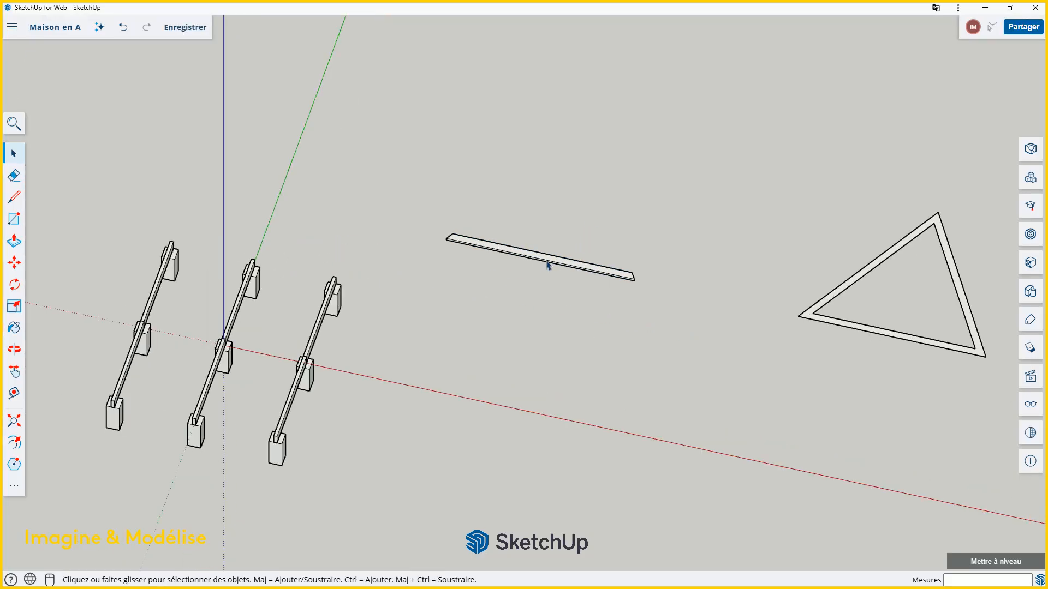
click(547, 262)
scroll(512, 279, down, 3)
click(717, 281)
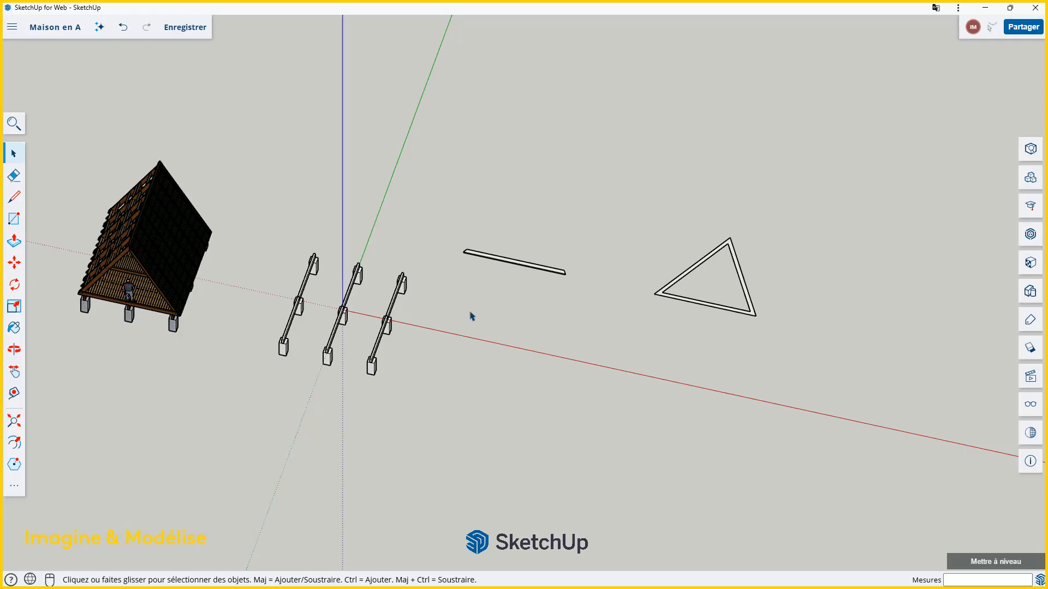
scroll(732, 299, up, 2)
scroll(716, 280, up, 2)
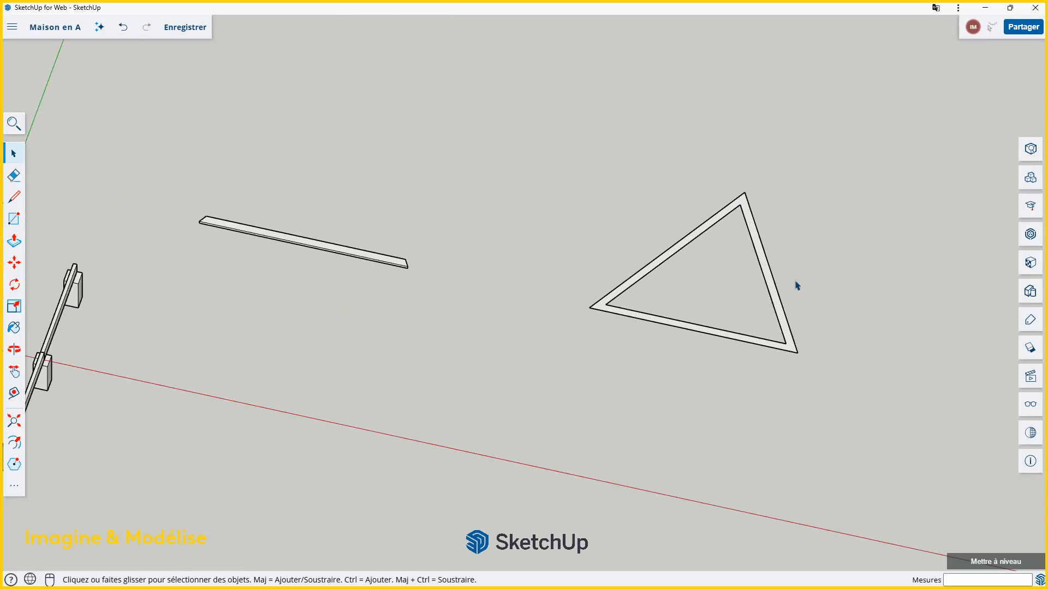
scroll(799, 282, down, 2)
scroll(652, 322, down, 2)
scroll(166, 290, up, 3)
scroll(168, 289, up, 1)
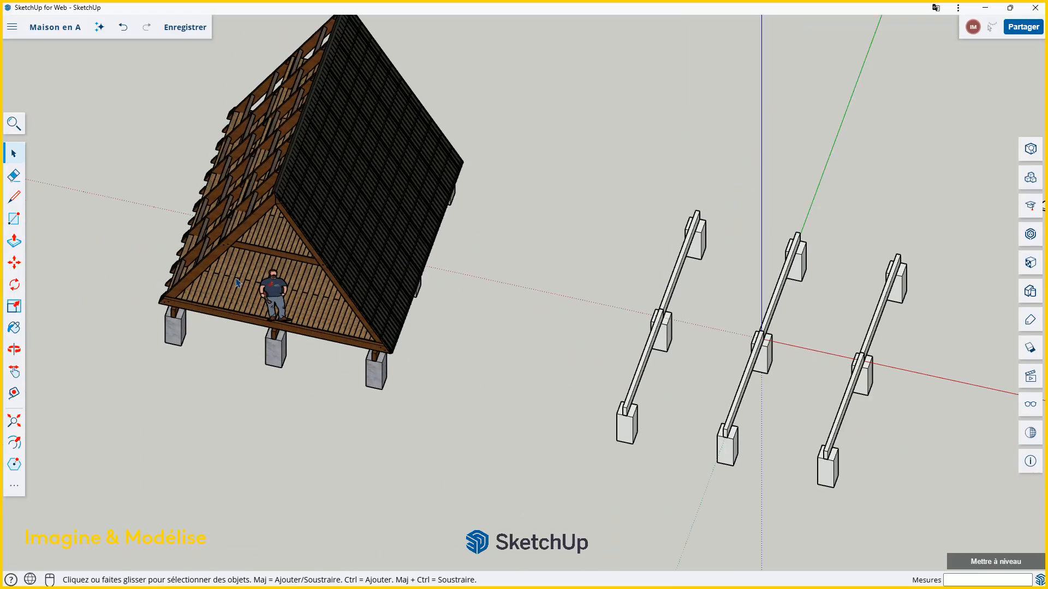
middle_drag(237, 280, 255, 262)
scroll(275, 246, down, 4)
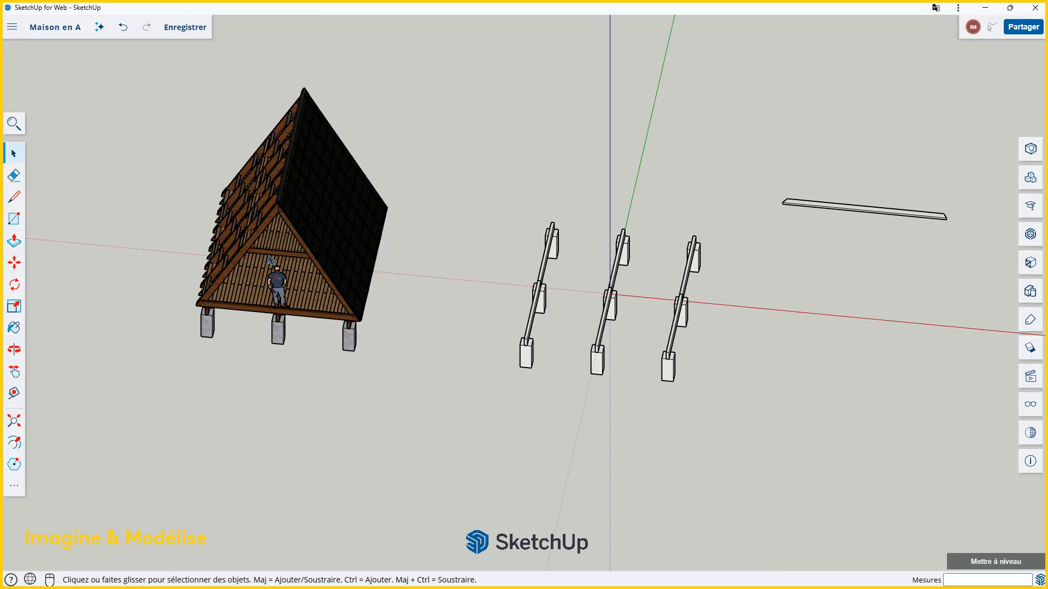
scroll(673, 249, up, 3)
scroll(669, 250, up, 4)
scroll(561, 244, down, 3)
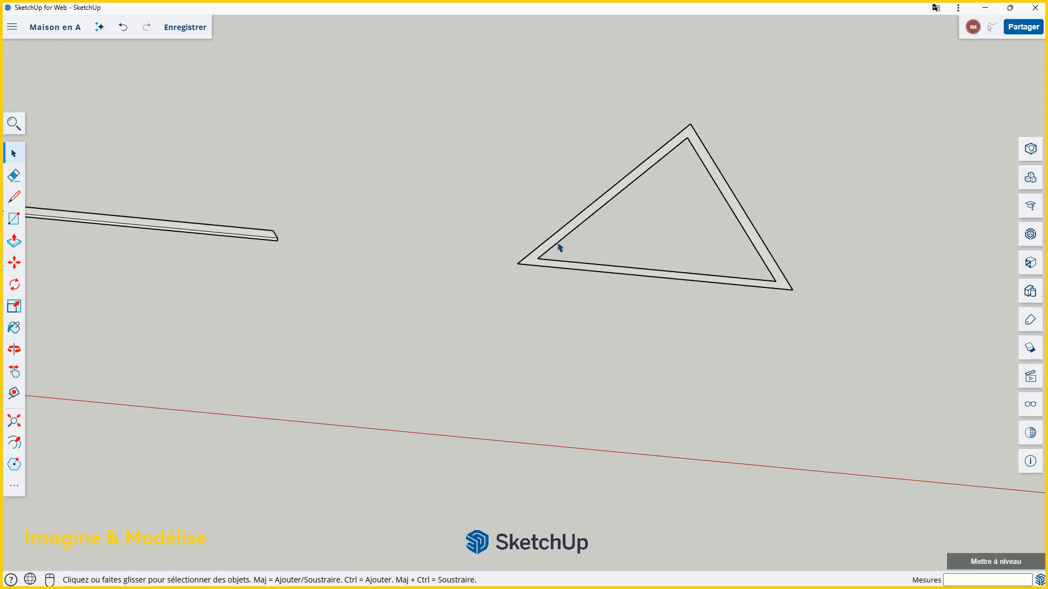
- Draw a cut line at the triangular band's left base corner, extending the inner sloping edge to the outer base edge
click(14, 205)
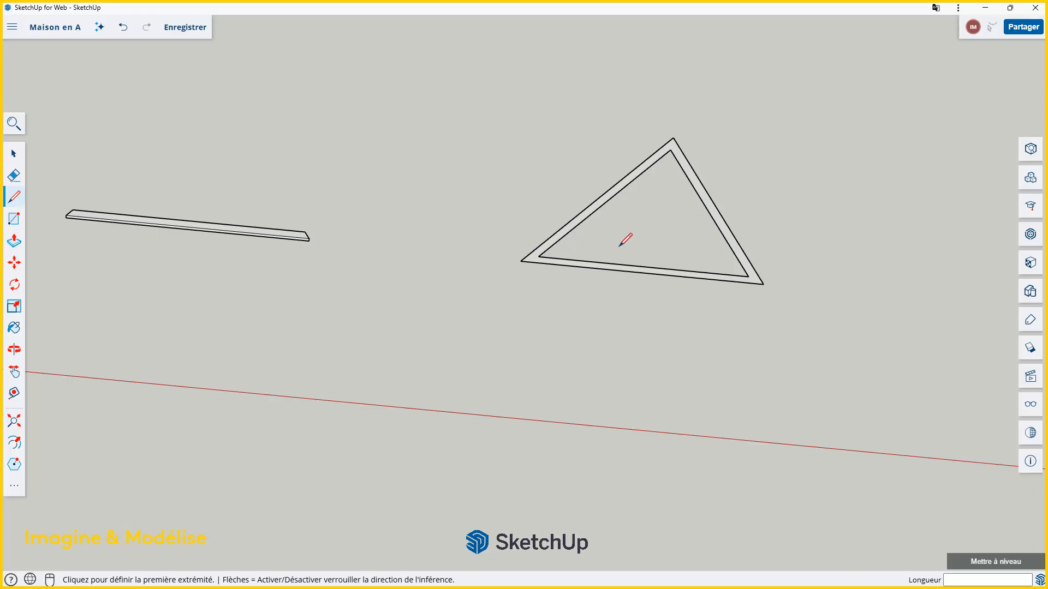
scroll(628, 235, up, 3)
scroll(453, 297, up, 3)
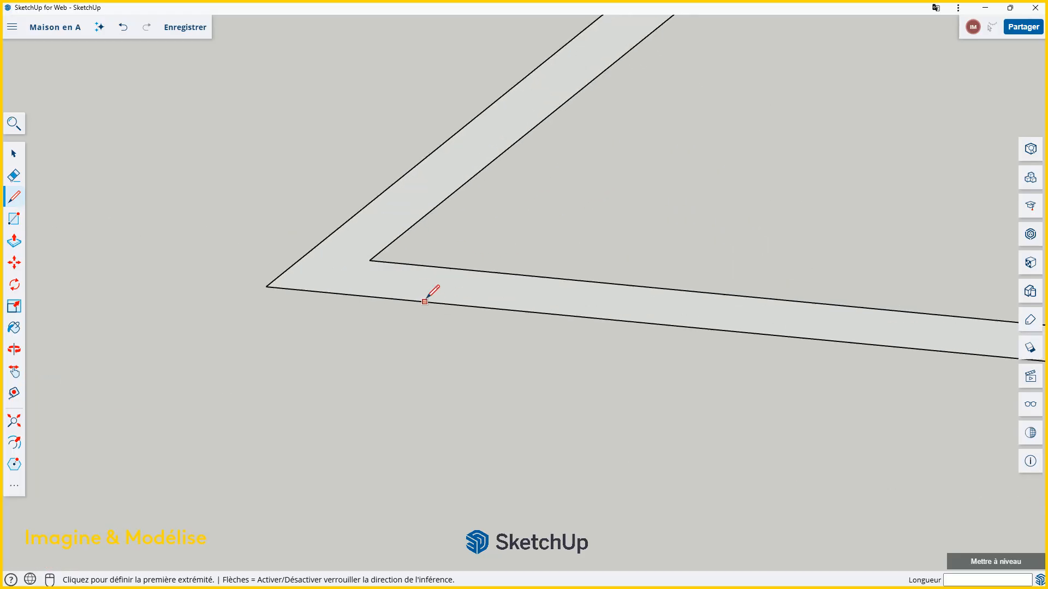
click(370, 260)
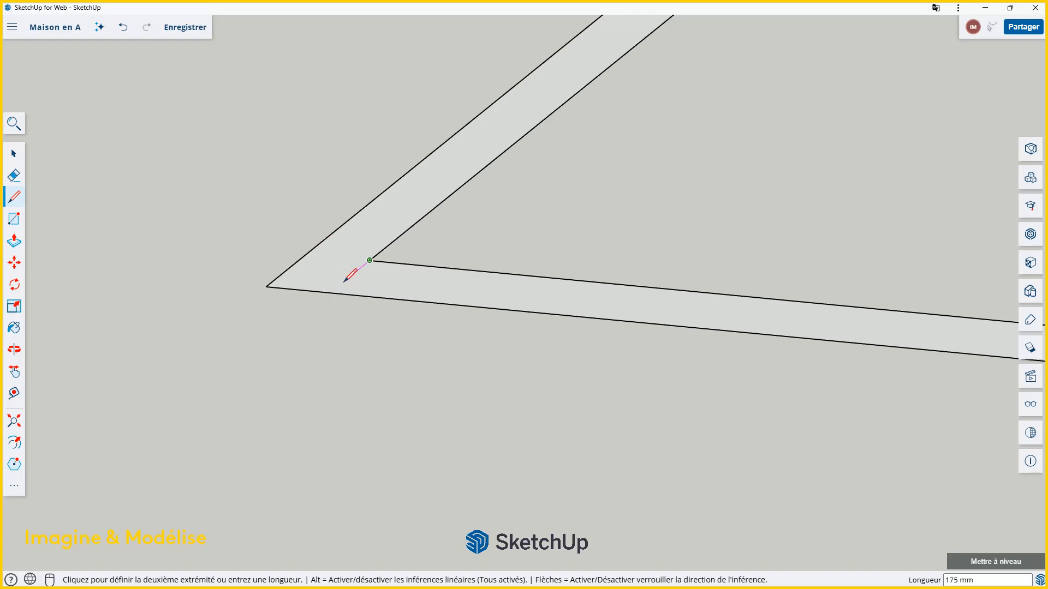
click(334, 293)
scroll(330, 291, down, 2)
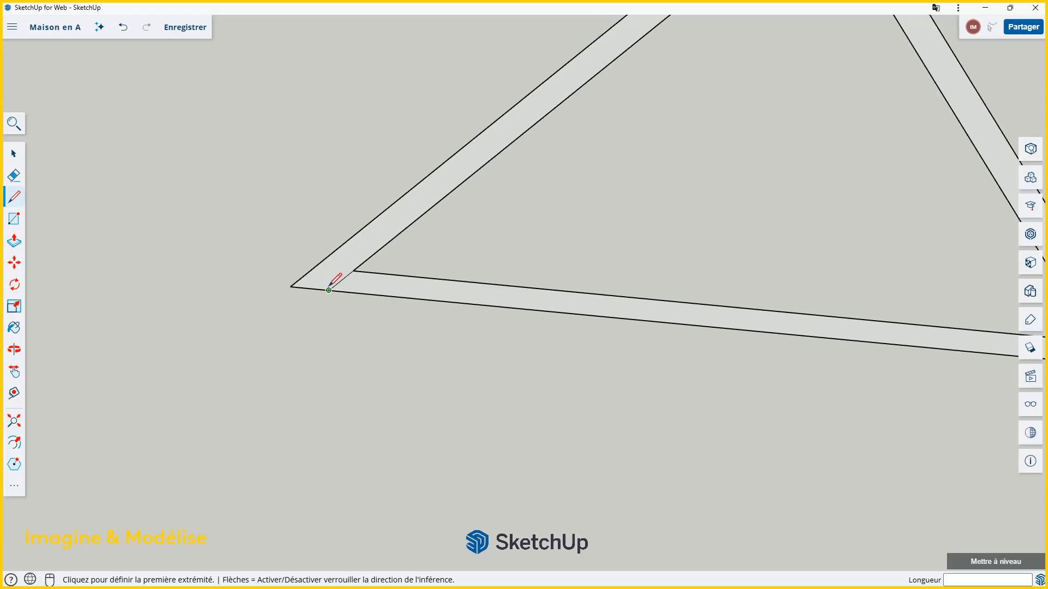
- Draw the matching cut line at the band's right base corner, continuing the inner sloping edge to the outer base edge
scroll(328, 290, down, 3)
scroll(620, 330, up, 3)
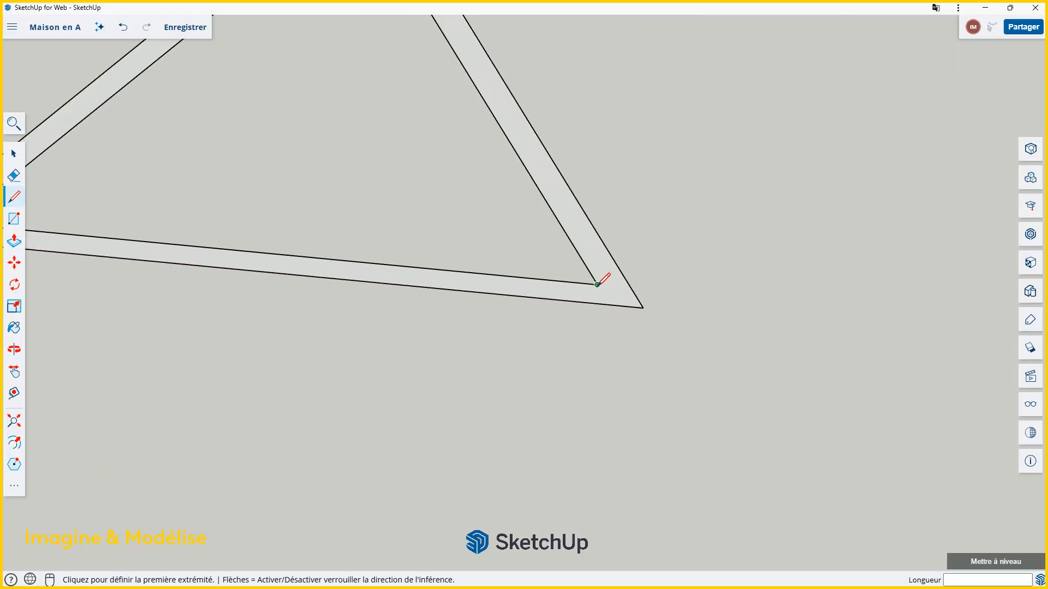
click(597, 284)
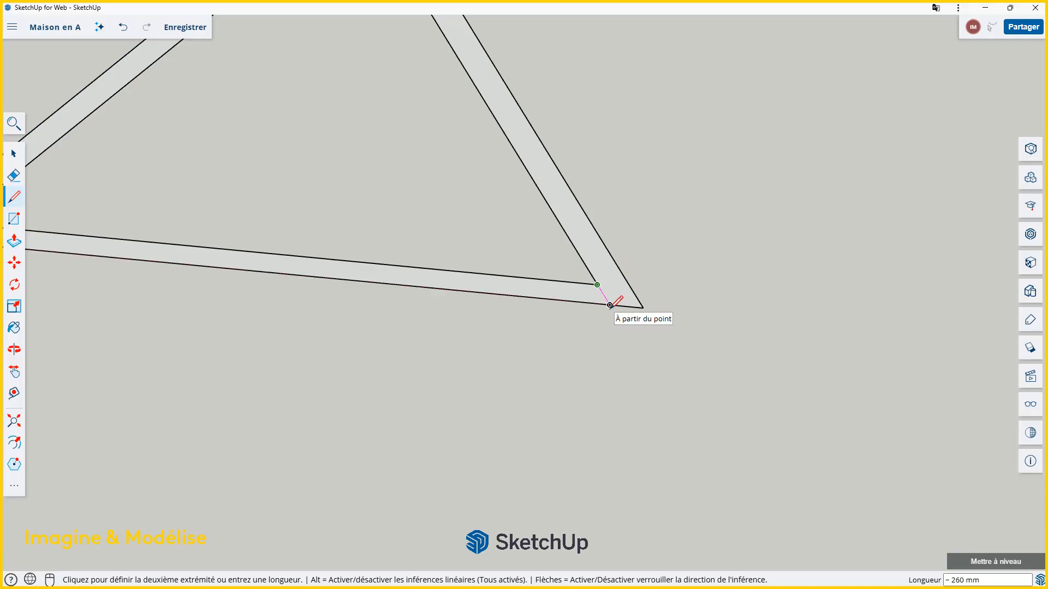
click(609, 304)
scroll(663, 371, down, 10)
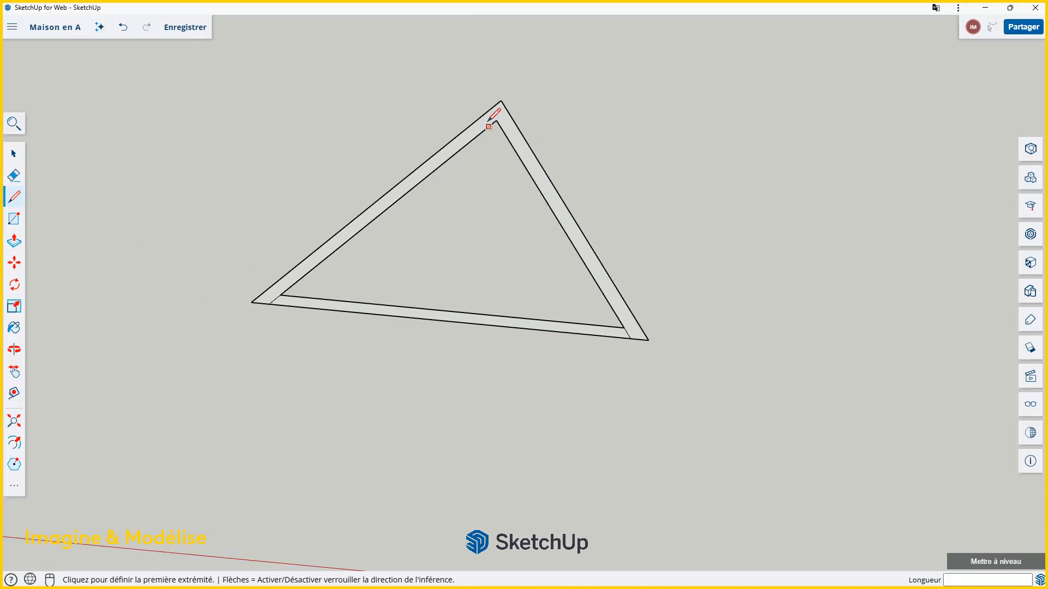
- Draw a line joining the inner apex to the outer apex of the triangular band
scroll(488, 122, up, 5)
click(515, 153)
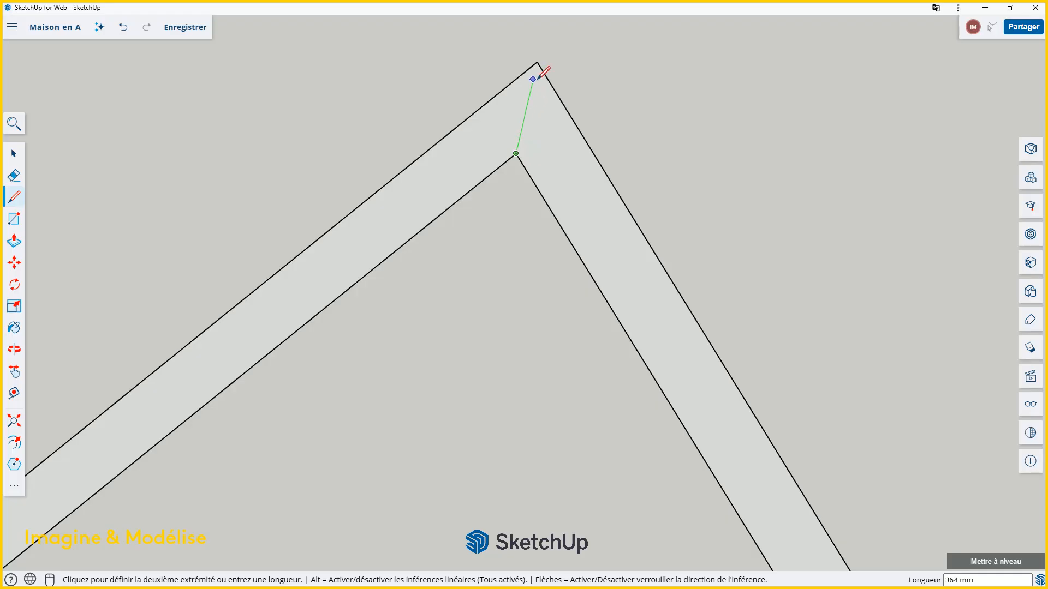
click(538, 62)
scroll(617, 120, down, 5)
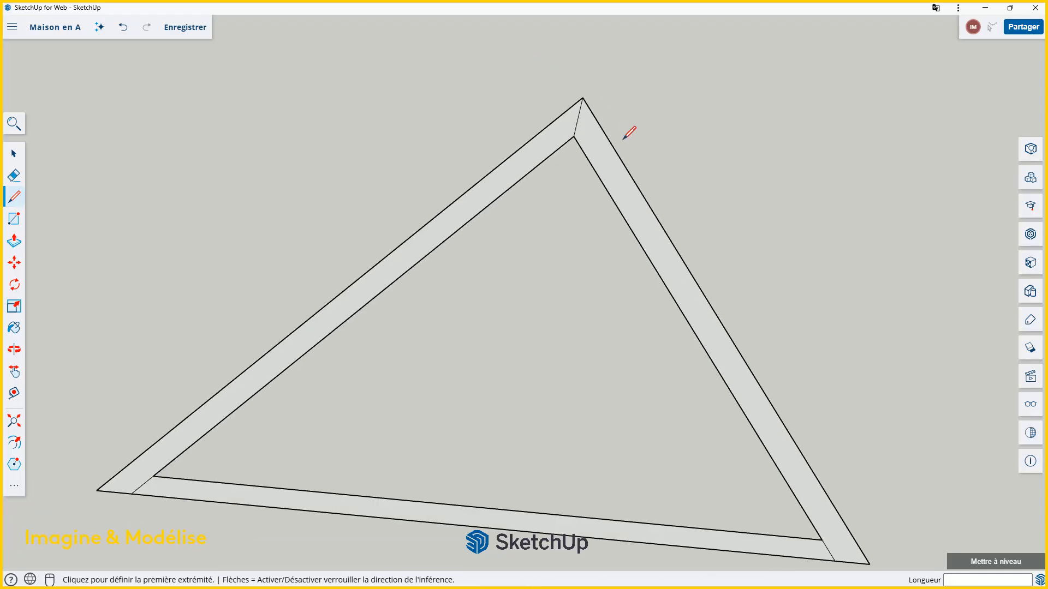
scroll(623, 139, down, 2)
- Delete the band's base strip and right sloping arm, keeping only the left rafter face
key(space)
scroll(558, 196, down, 3)
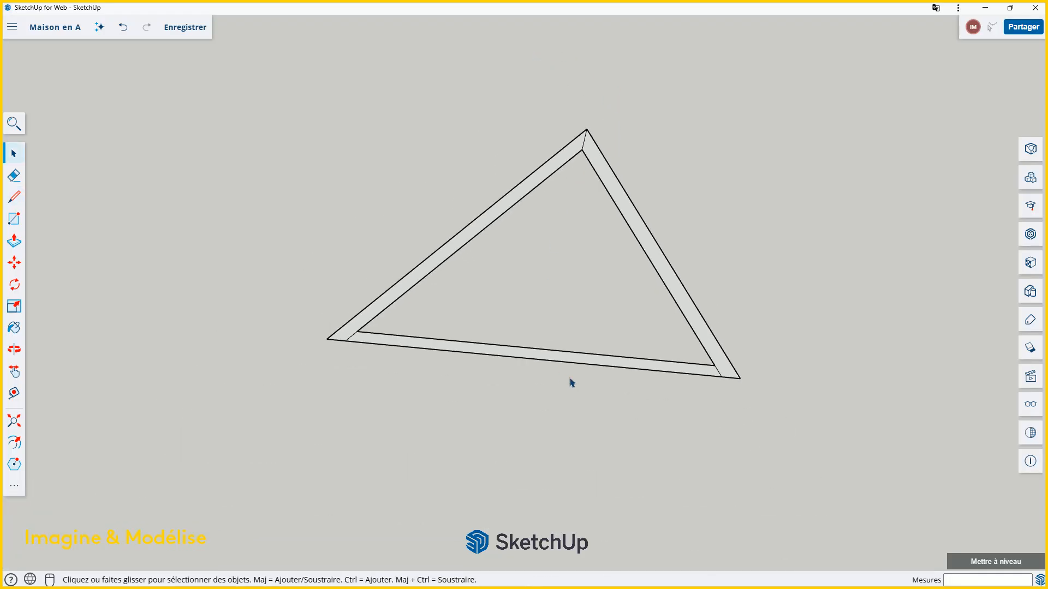
drag(581, 378, 538, 322)
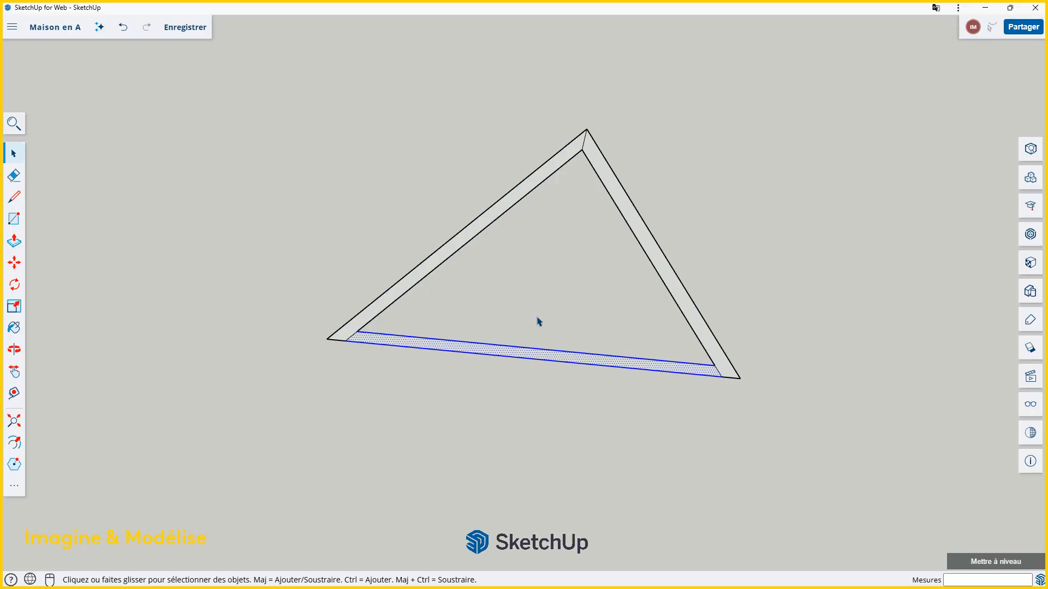
key(Delete)
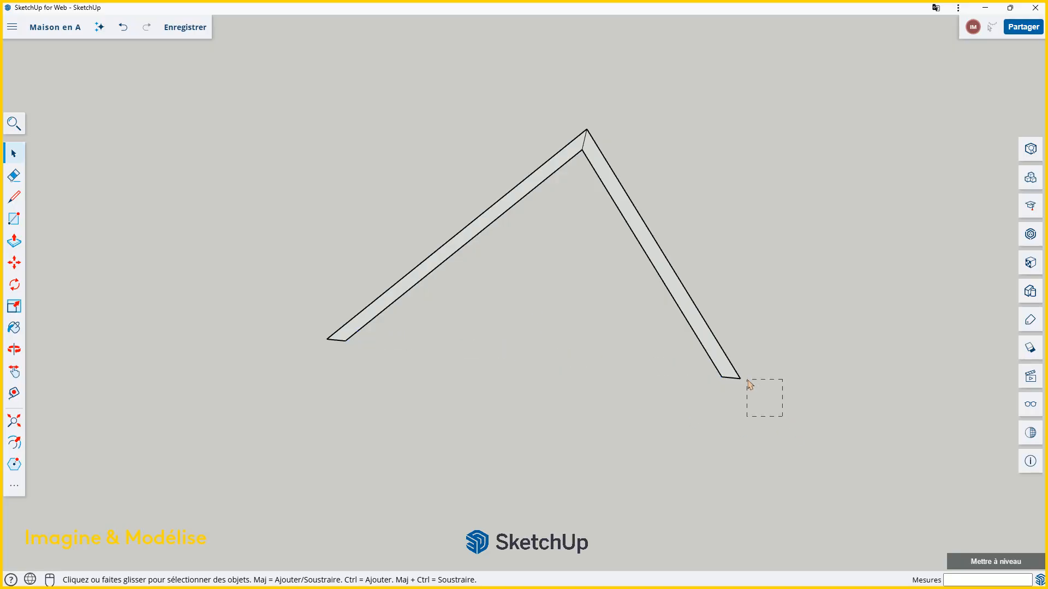
drag(749, 384, 664, 301)
key(Delete)
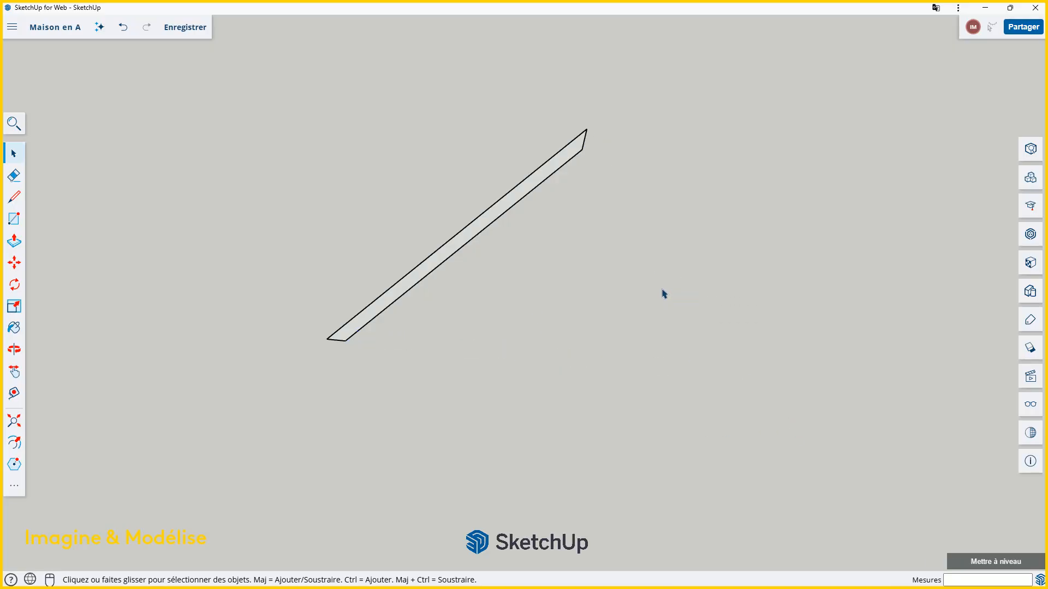
- Extrude the remaining rafter face upward by 75 mm with Push/Pull
scroll(423, 248, up, 3)
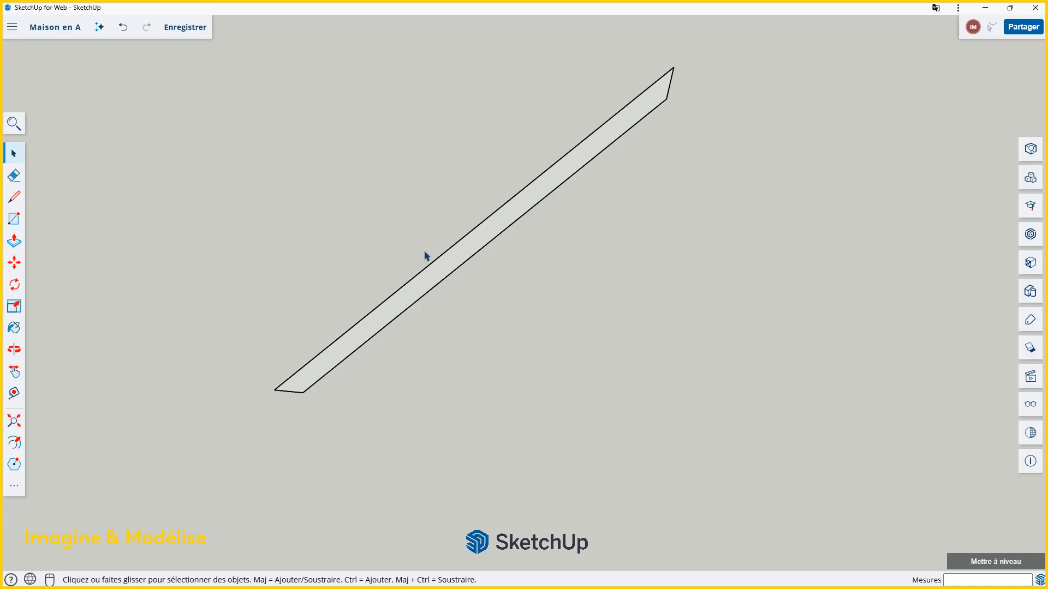
click(14, 240)
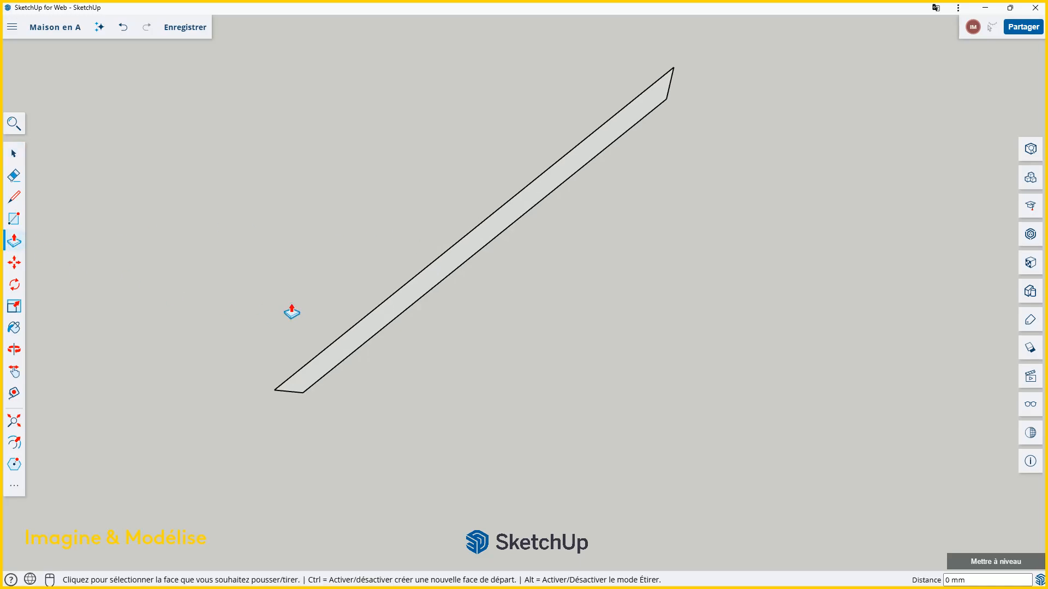
click(397, 303)
text(7)
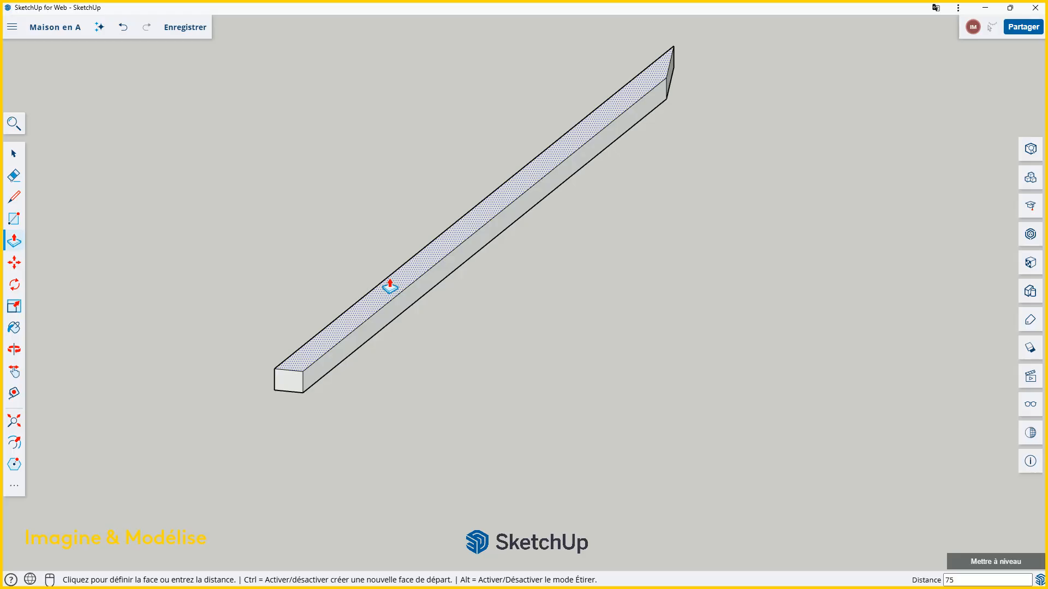
text(5)
key(Return)
key(space)
- Turn the whole extruded rafter into a component named "BastaingP 1"
scroll(534, 325, down, 2)
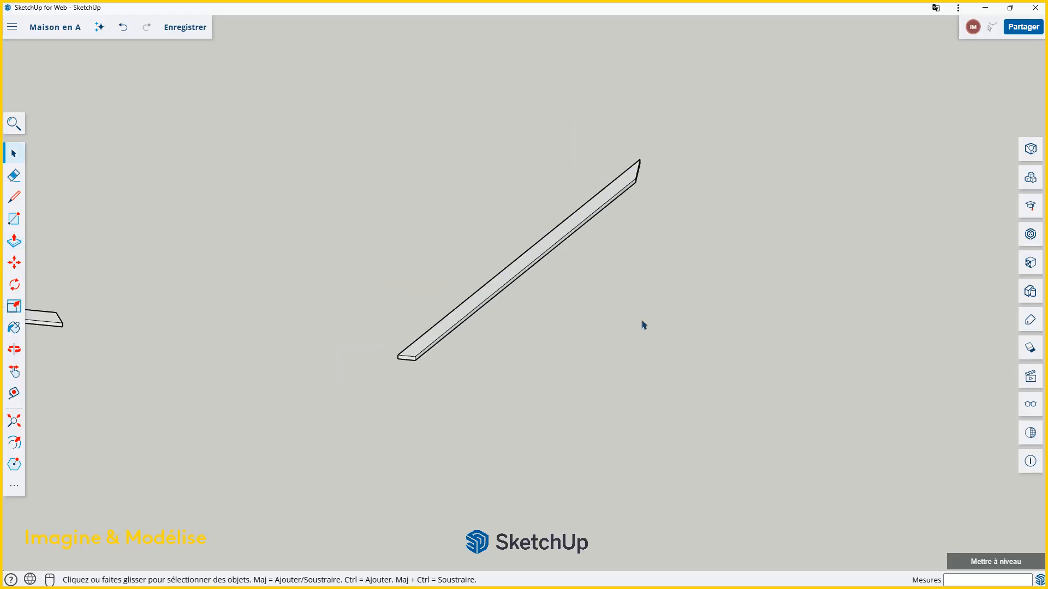
drag(336, 97, 753, 418)
right_click(533, 260)
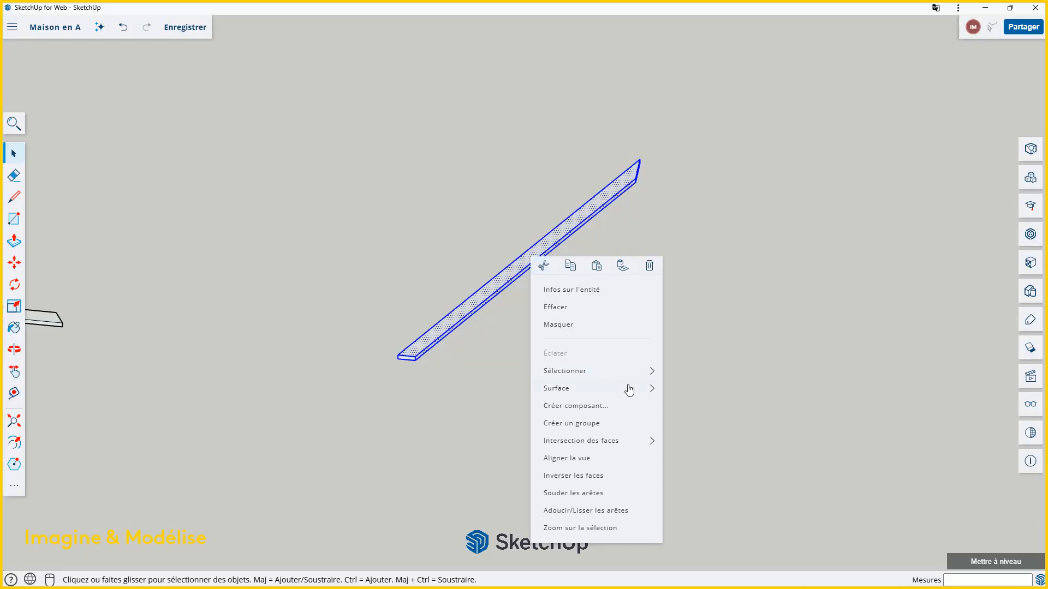
click(613, 408)
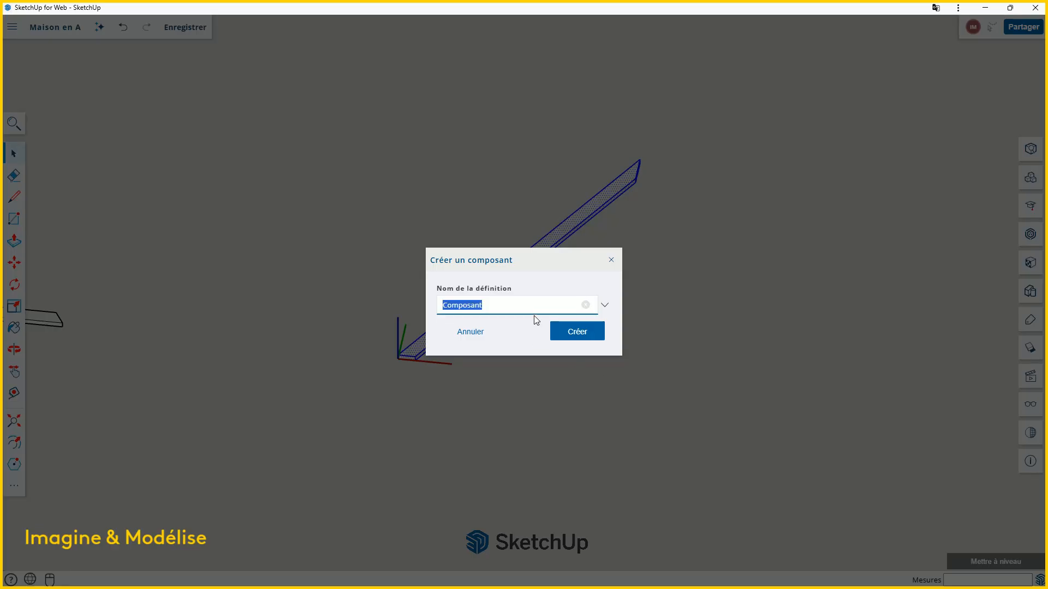
text(BastaingP 1)
click(581, 330)
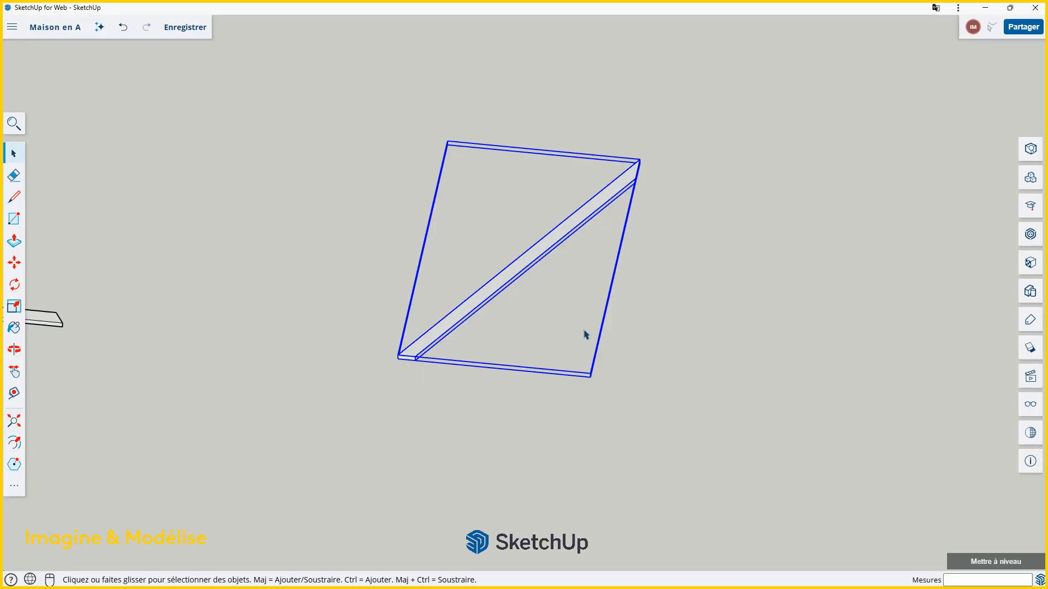
click(678, 260)
scroll(678, 261, down, 3)
scroll(677, 264, up, 5)
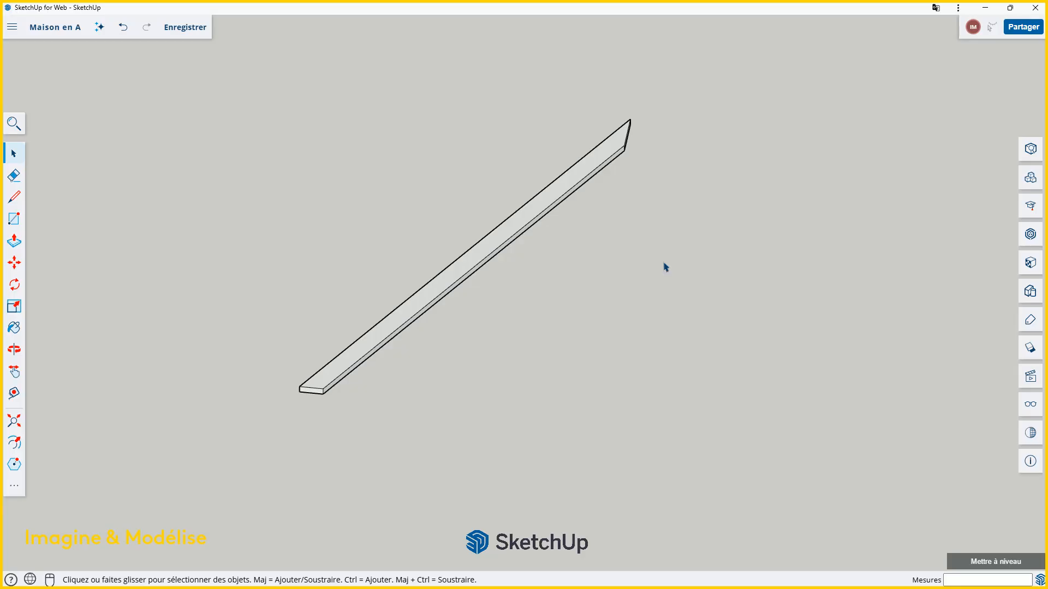
scroll(635, 235, down, 3)
scroll(605, 251, up, 1)
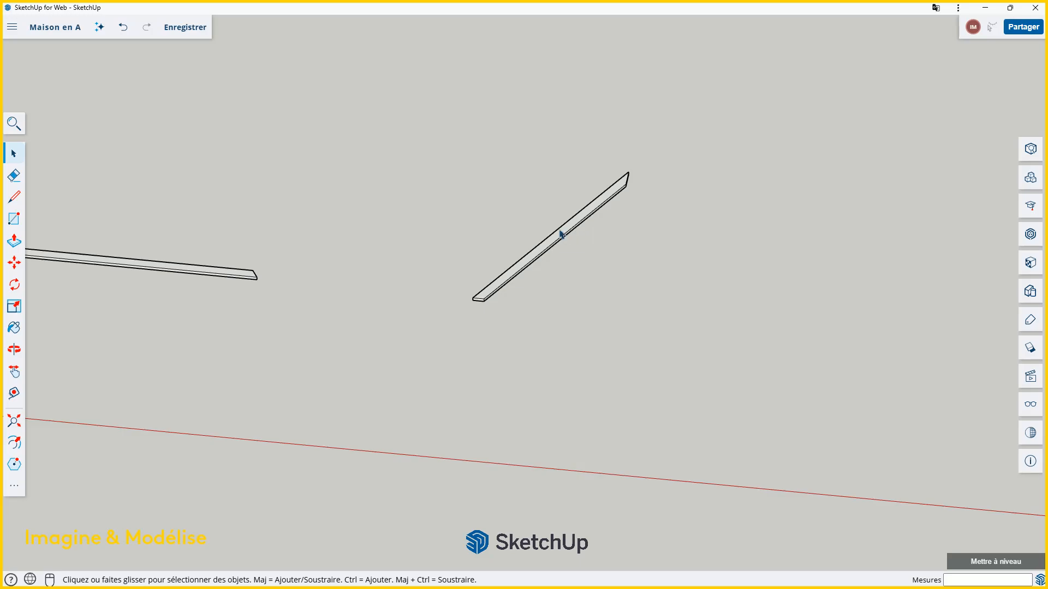
scroll(628, 251, down, 3)
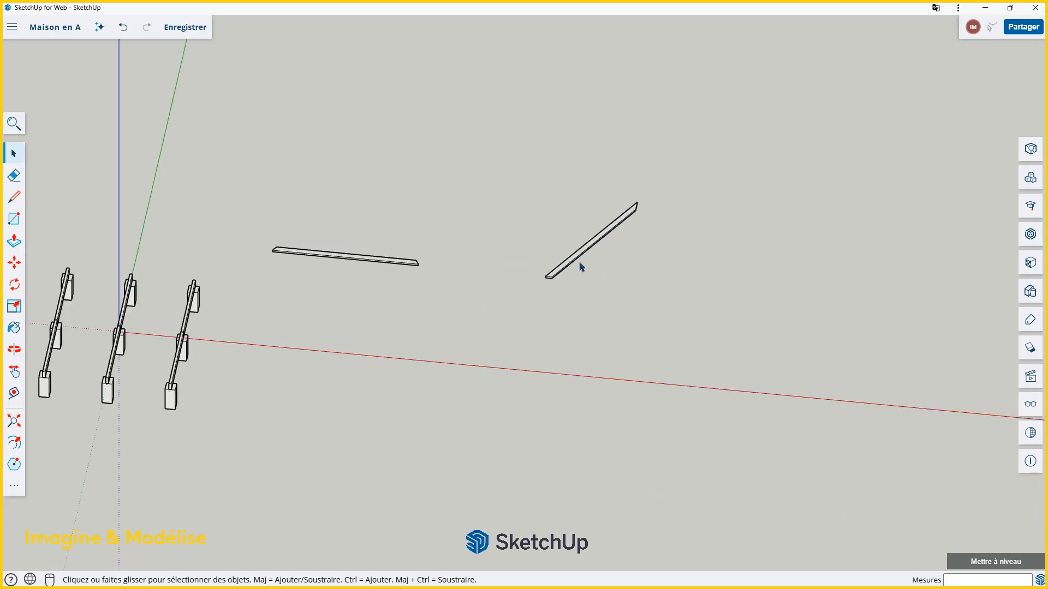
scroll(583, 262, up, 5)
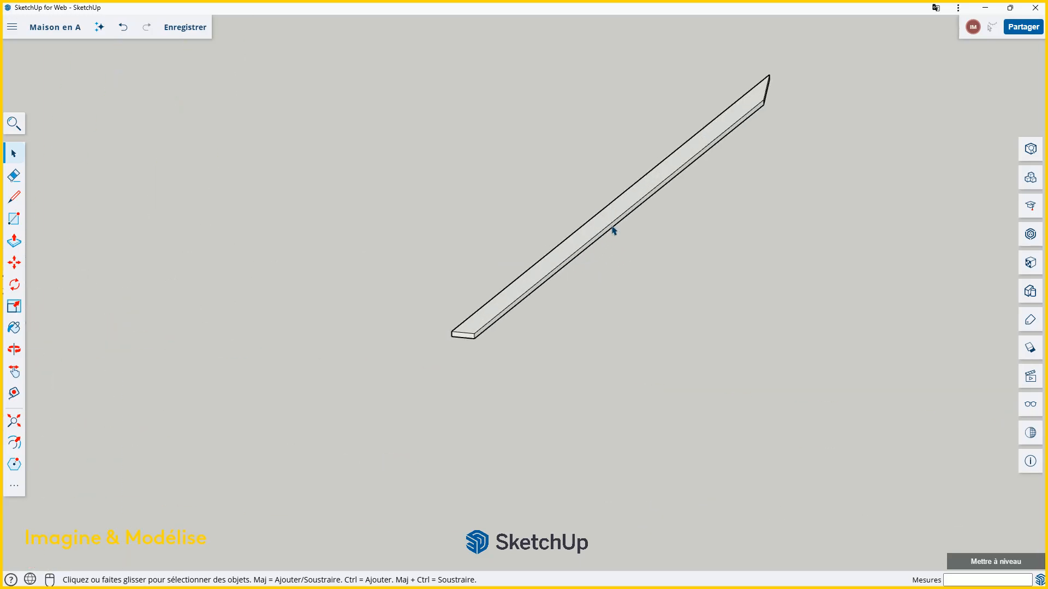
scroll(613, 232, down, 3)
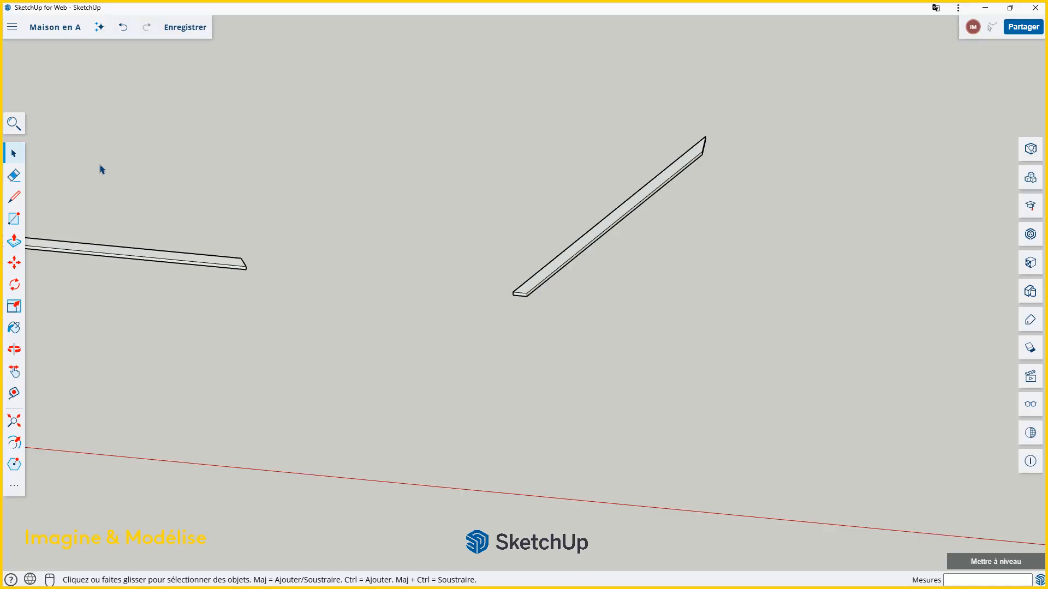
- Find the Flip tool (Retourner) by searching for "mirroi" and apply it to the rafter component
click(14, 124)
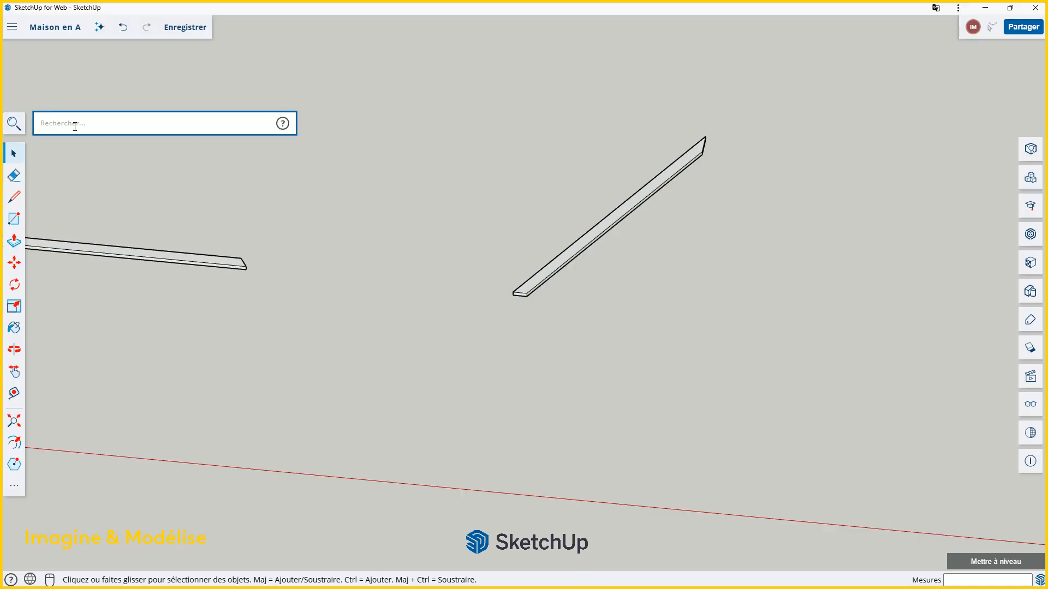
text(mirroi)
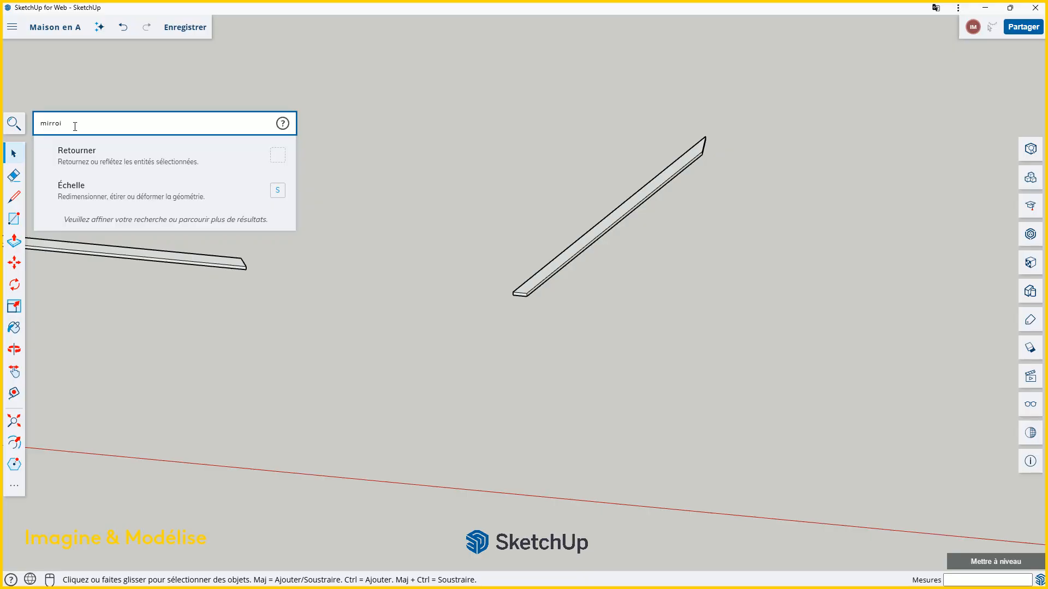
click(117, 159)
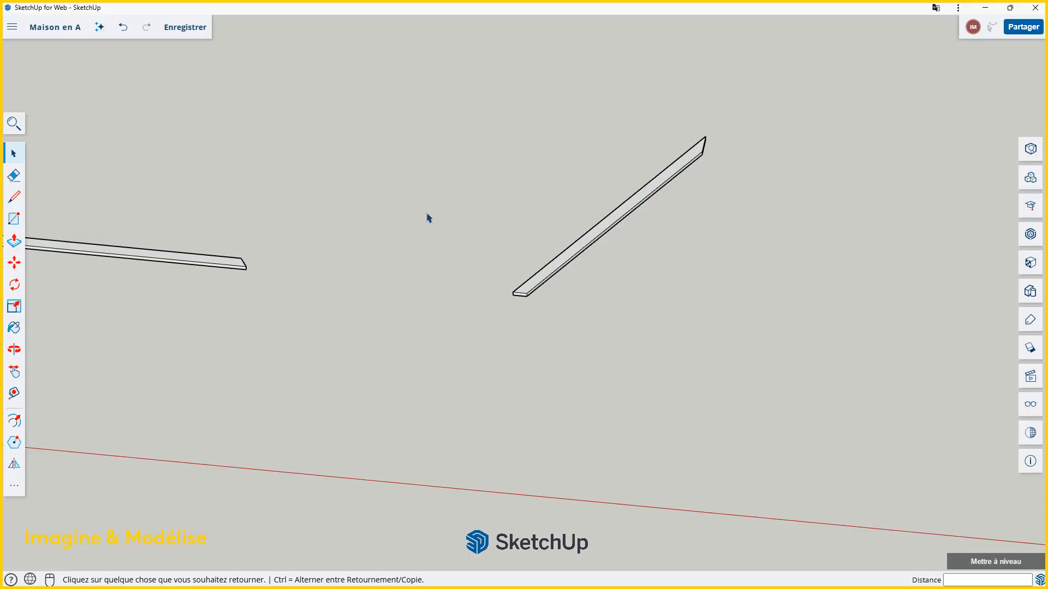
click(587, 244)
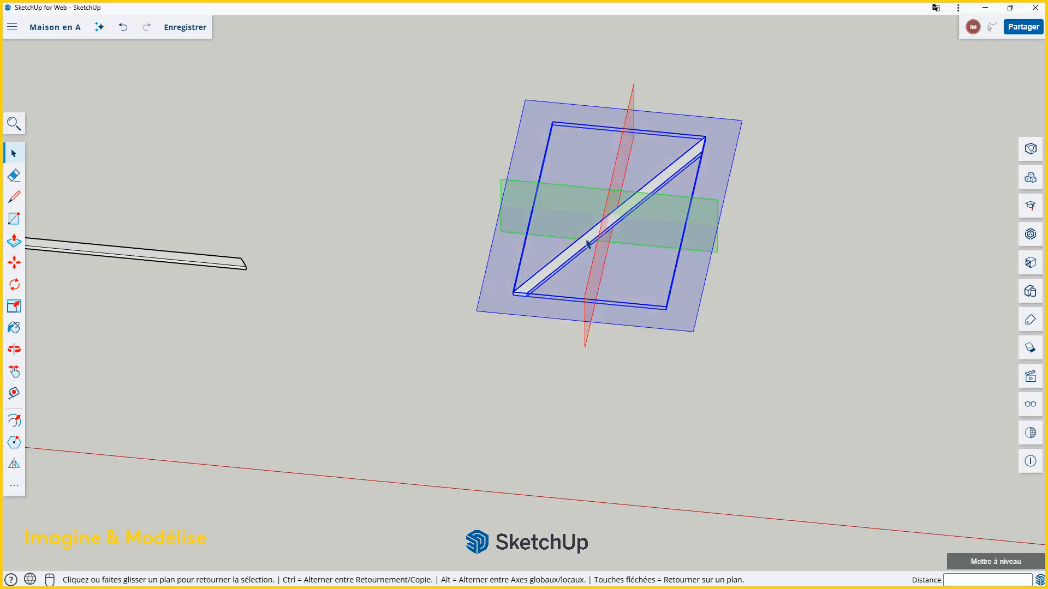
- Flip the rafter component across the red plane, shifting that plane about 1445 mm to the rafter's apex end
middle_drag(620, 388, 527, 315)
scroll(659, 227, up, 2)
scroll(550, 254, up, 1)
scroll(519, 243, down, 3)
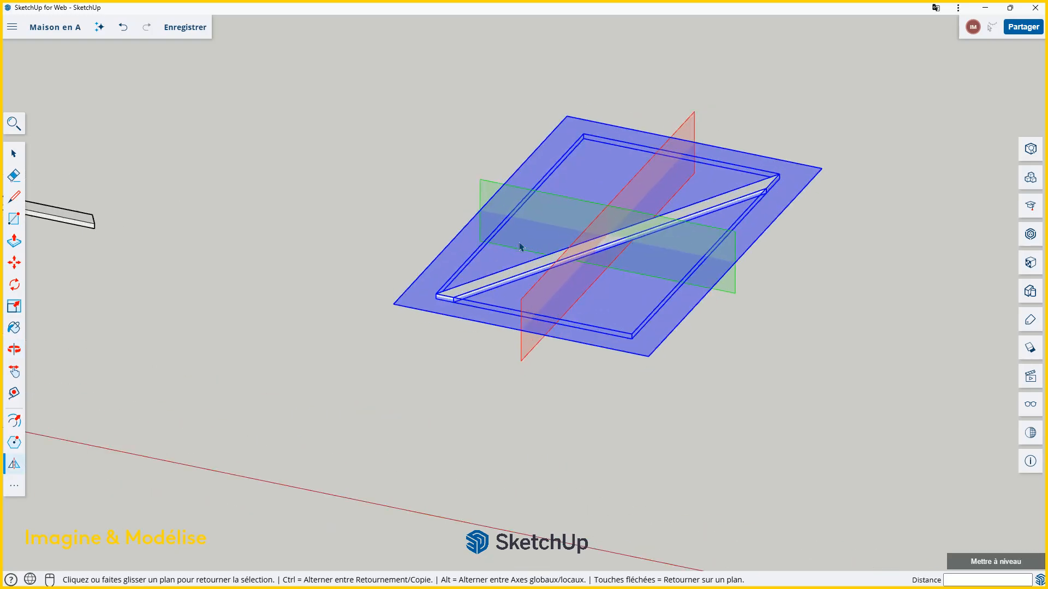
scroll(533, 271, up, 2)
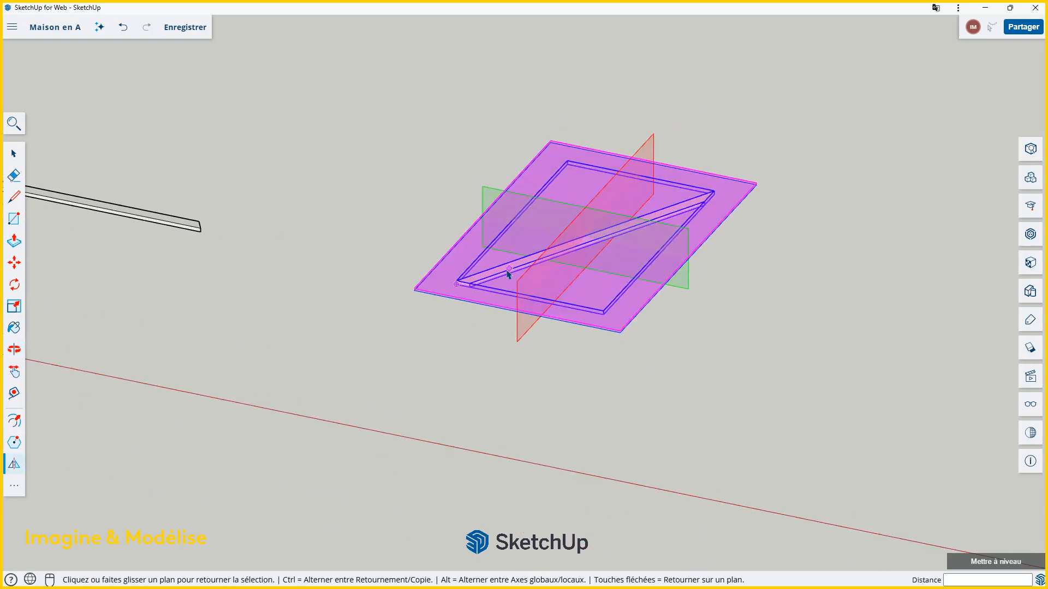
click(645, 155)
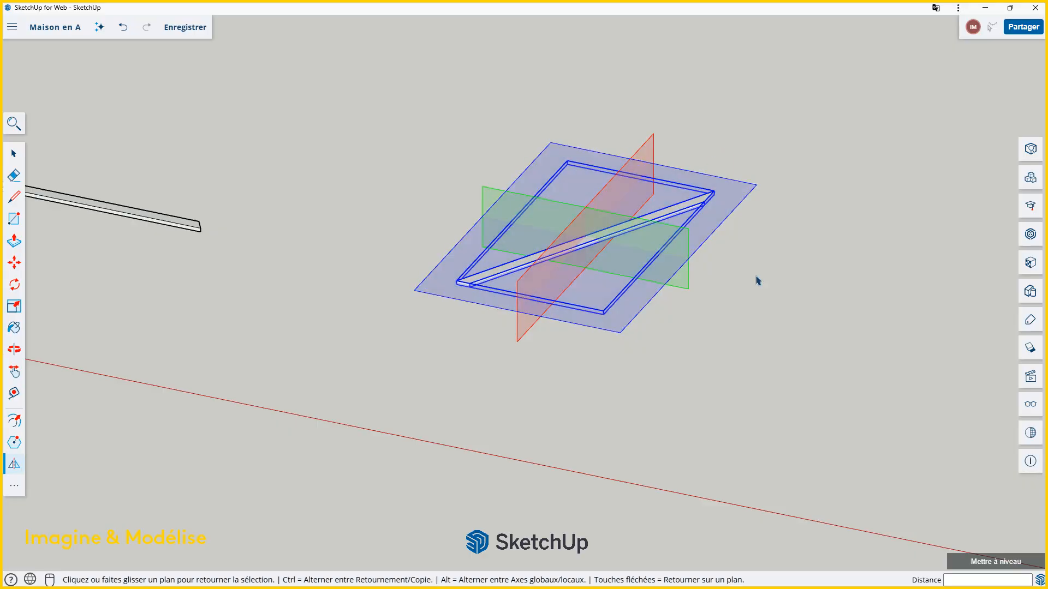
scroll(709, 334, up, 2)
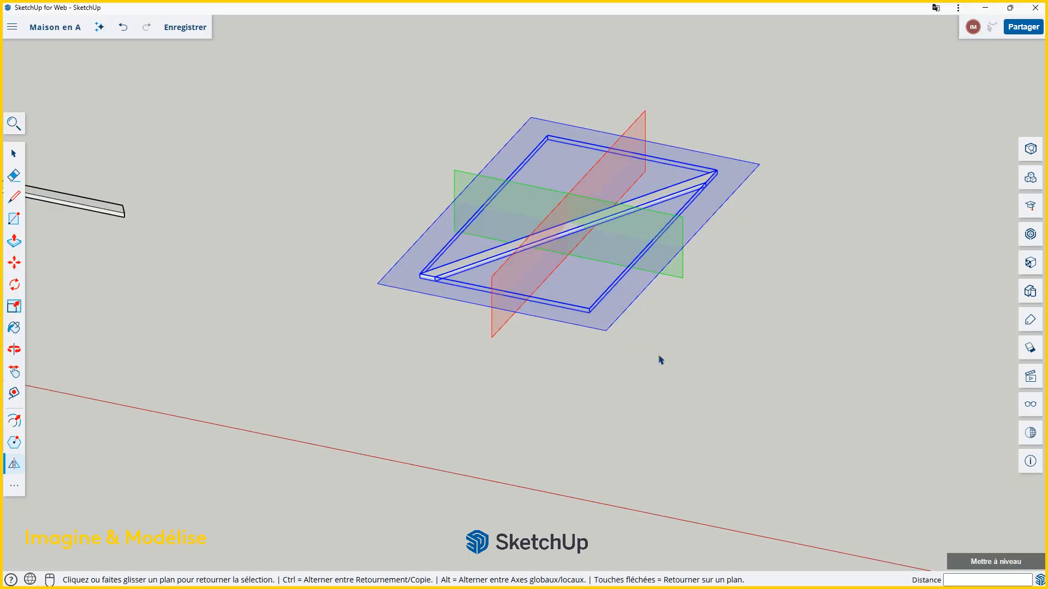
scroll(661, 358, up, 2)
scroll(679, 158, up, 5)
scroll(678, 141, down, 2)
scroll(679, 140, up, 2)
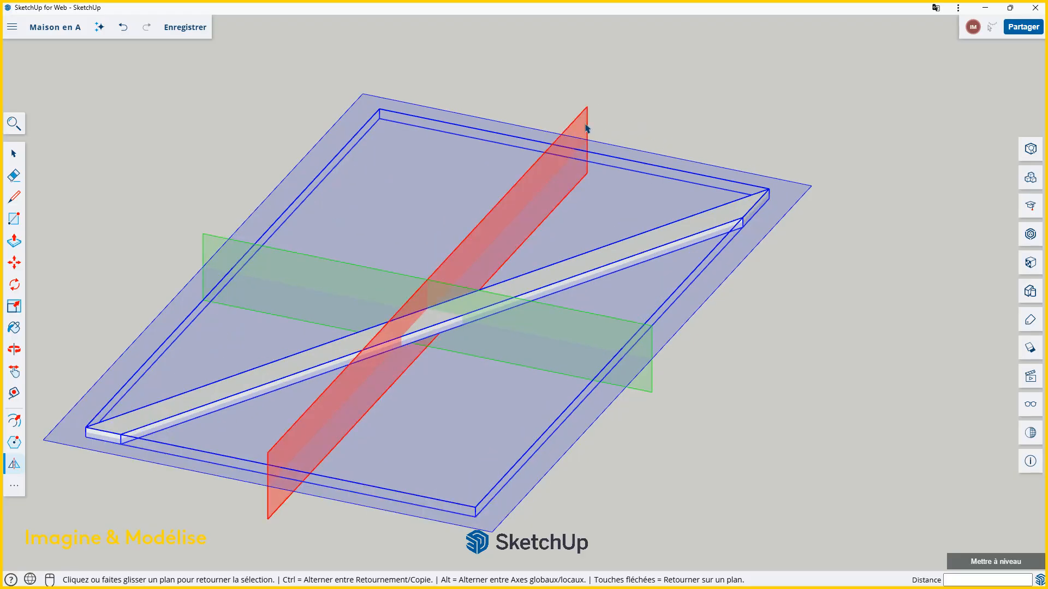
drag(587, 128, 769, 191)
scroll(643, 159, down, 5)
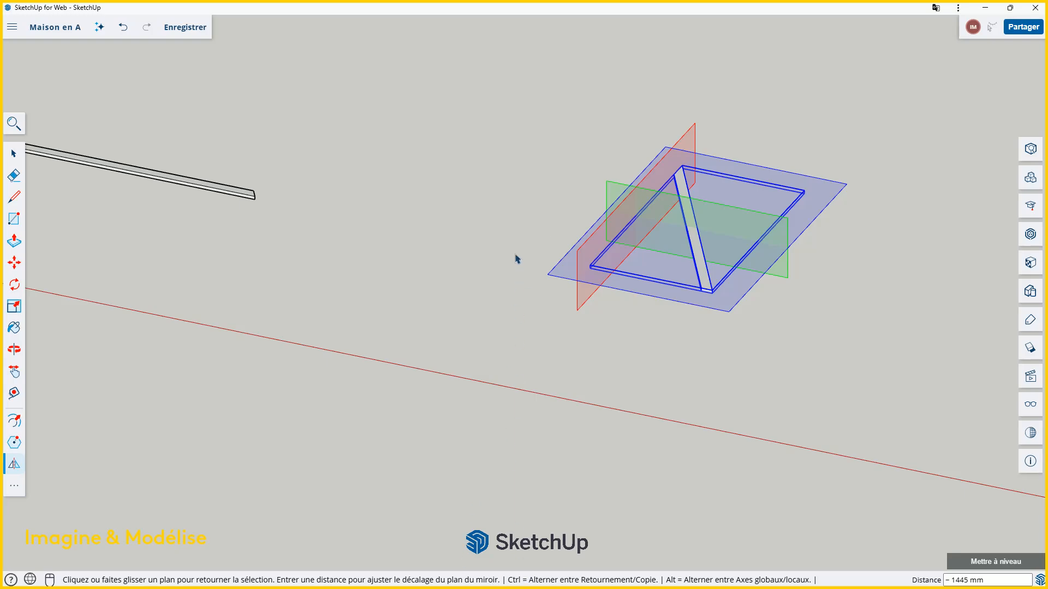
- Switch the flip to copy mode so the rafter is mirrored across the red plane while the original stays, and clear the selection
key(ctrl)
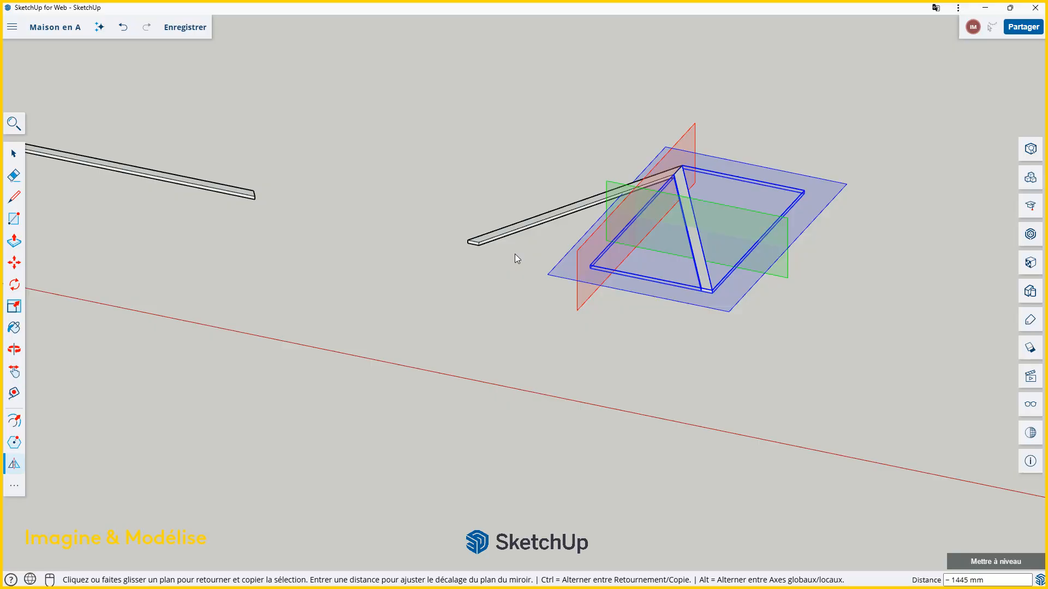
key(Escape)
key(space)
click(534, 327)
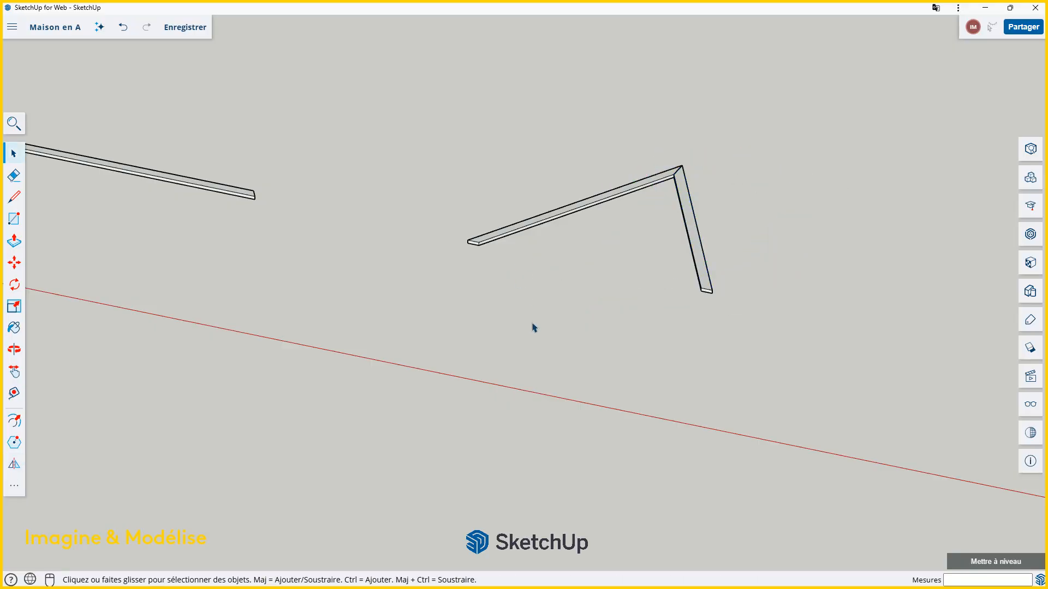
- Examine the mirrored rafter pair and the separate base beam component, selecting each part in turn
middle_drag(534, 326, 675, 365)
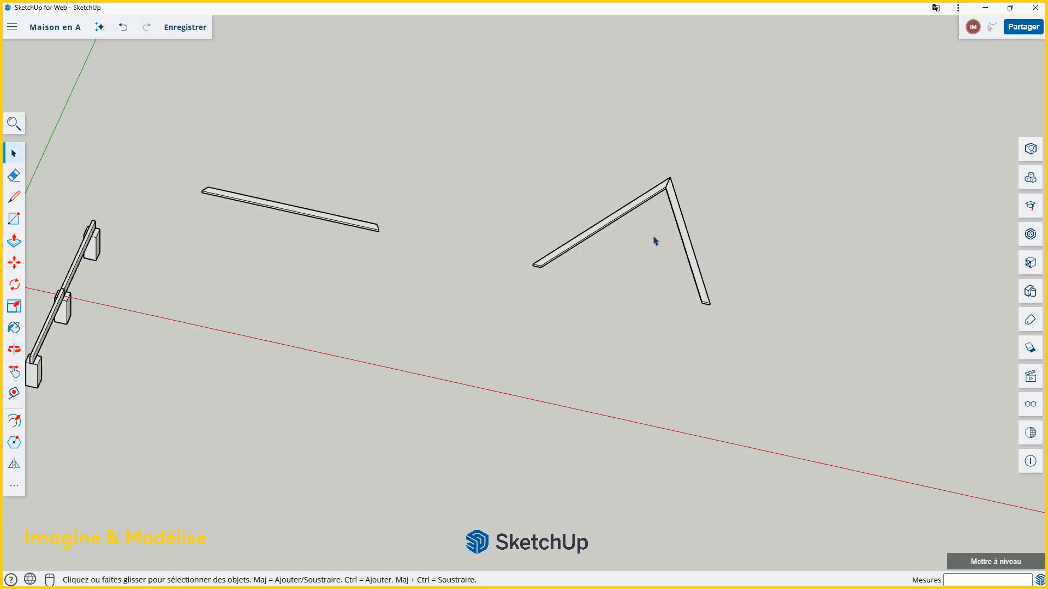
scroll(648, 244, up, 2)
scroll(648, 244, down, 1)
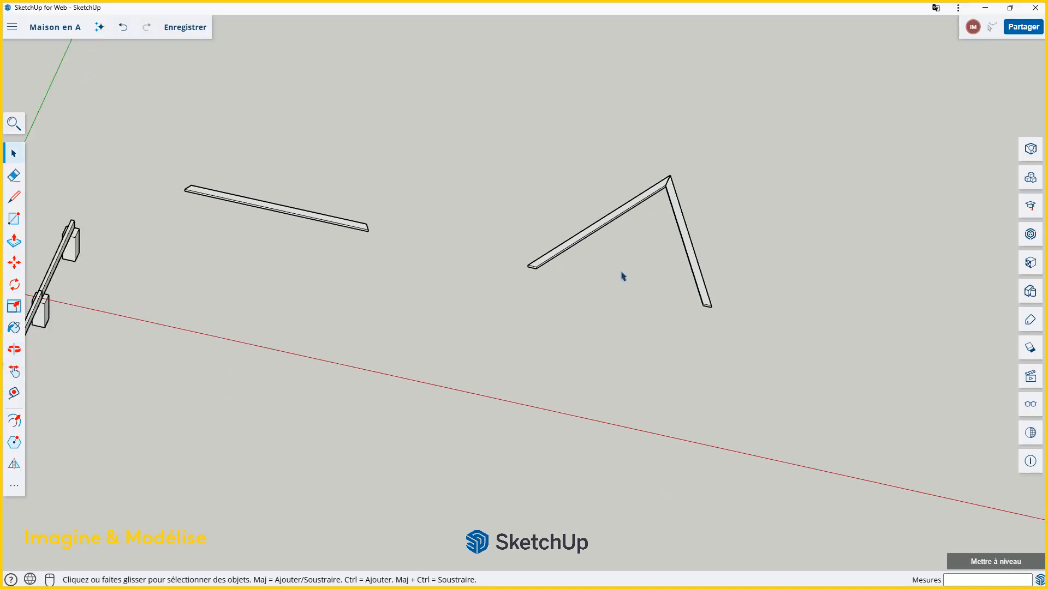
scroll(653, 278, down, 1)
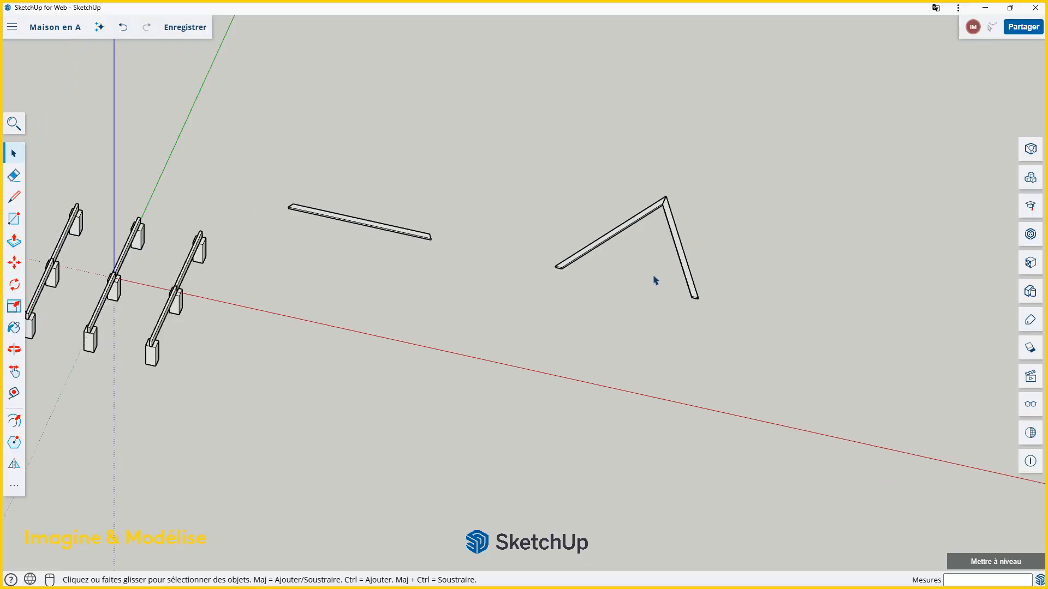
scroll(569, 259, up, 1)
scroll(578, 260, up, 1)
click(588, 256)
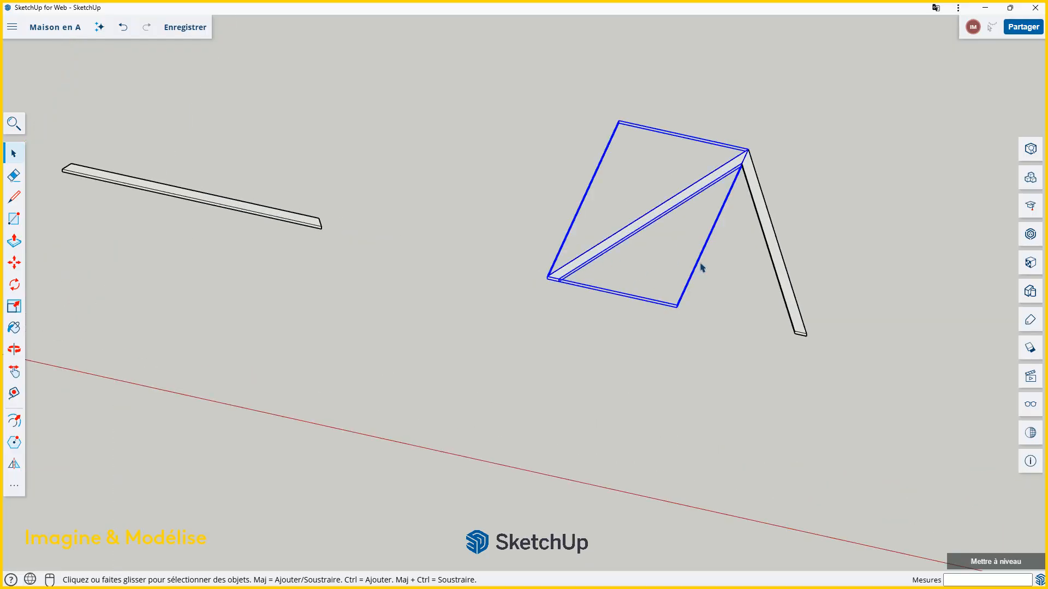
click(781, 262)
click(660, 100)
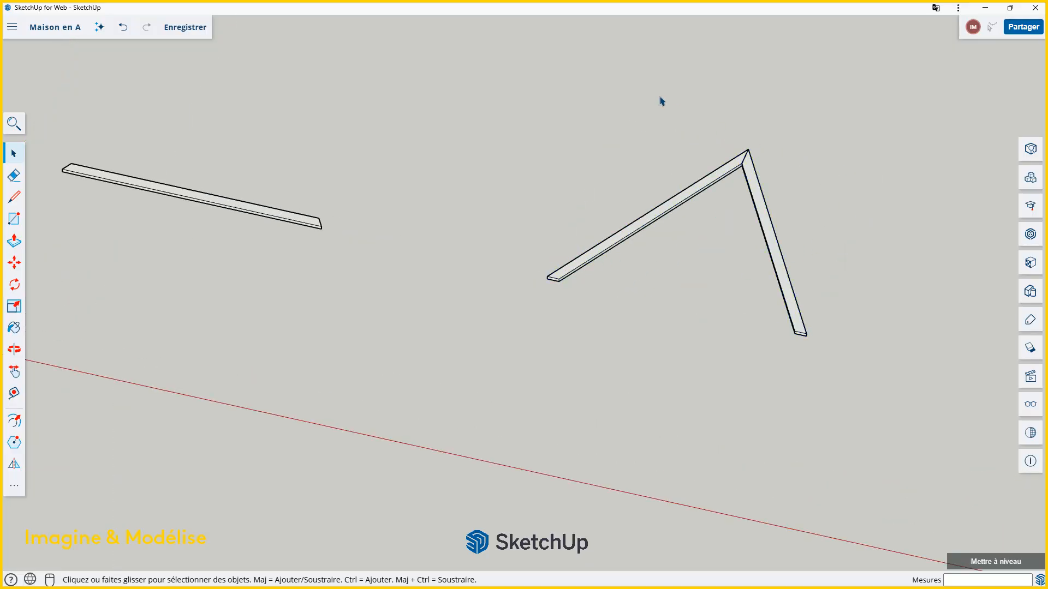
scroll(716, 270, down, 3)
scroll(505, 236, up, 3)
click(505, 235)
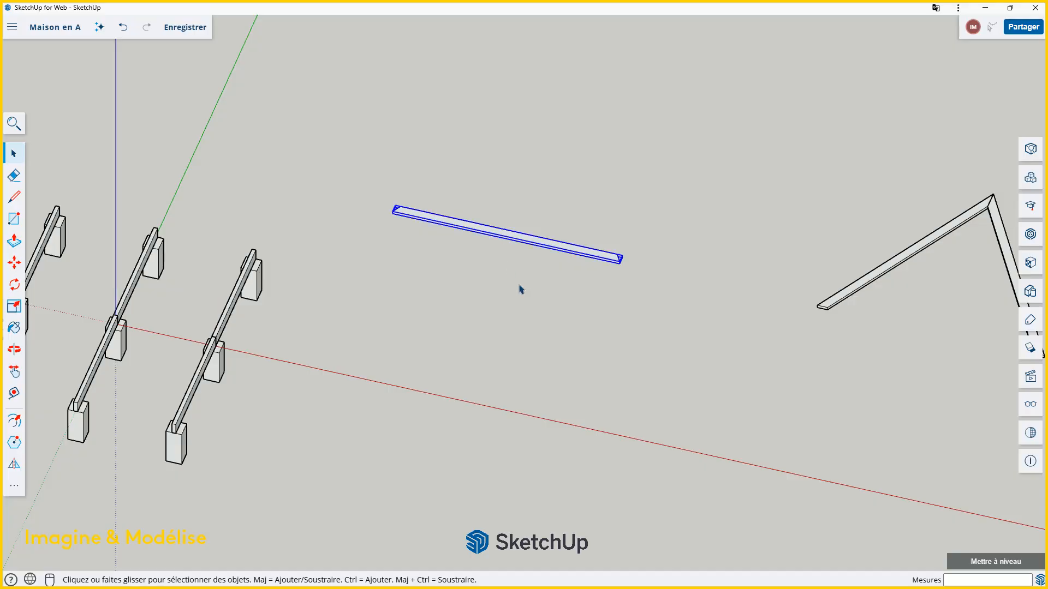
click(521, 290)
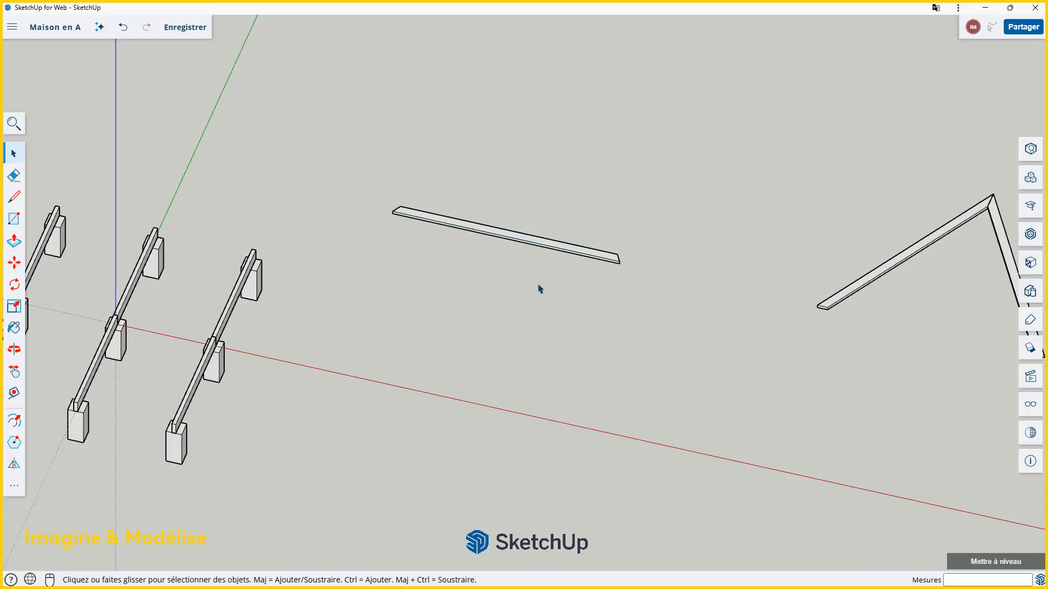
scroll(540, 289, up, 2)
scroll(547, 283, down, 5)
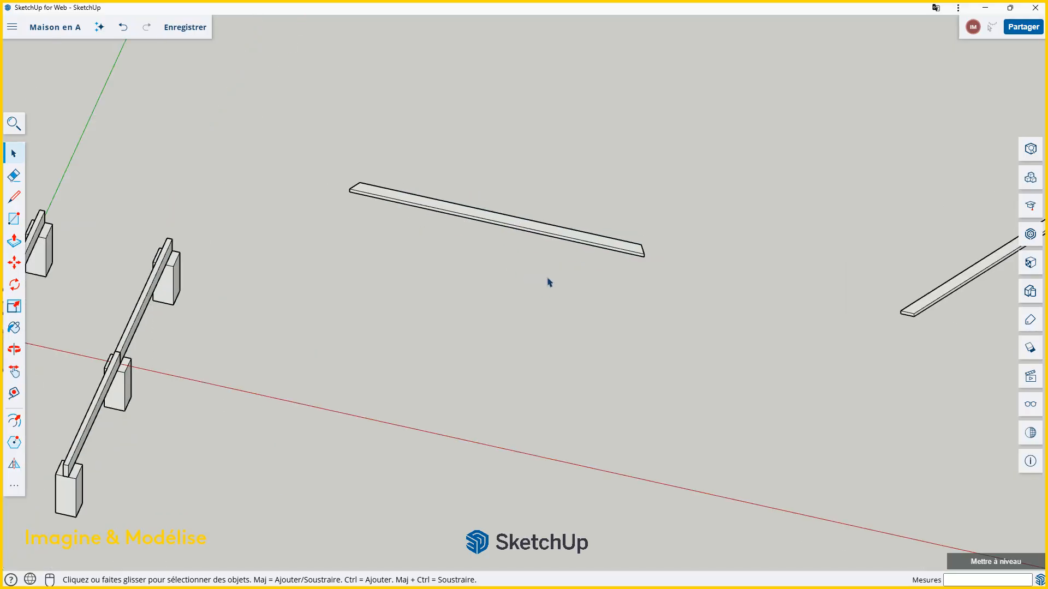
- Examine how the rafters and base beams join at the corner of the finished A-frame reference model
middle_drag(428, 332, 555, 197)
scroll(306, 456, up, 10)
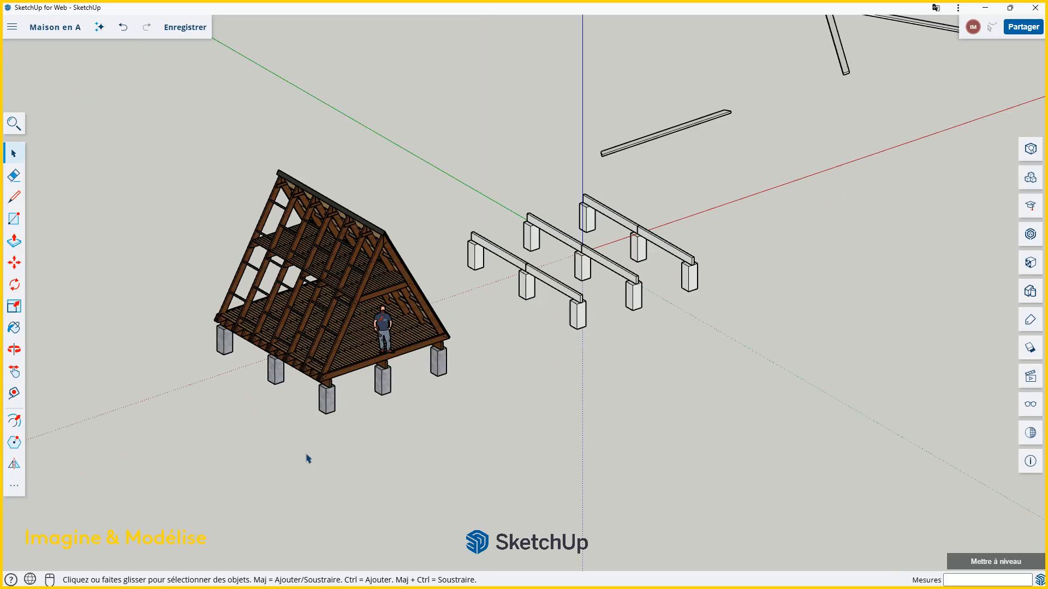
scroll(376, 349, up, 2)
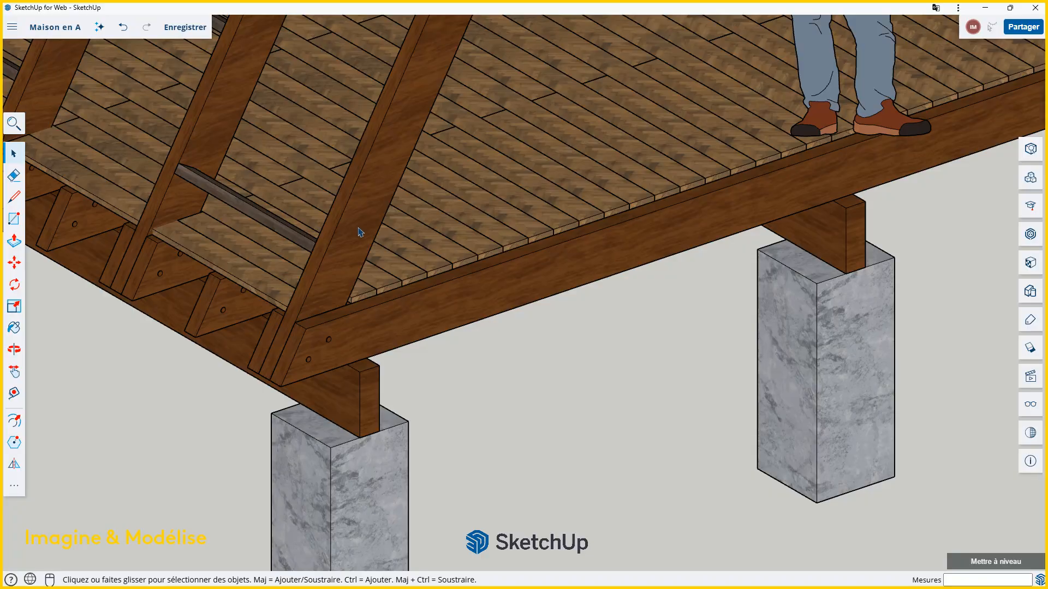
scroll(360, 232, down, 8)
middle_drag(360, 232, 439, 341)
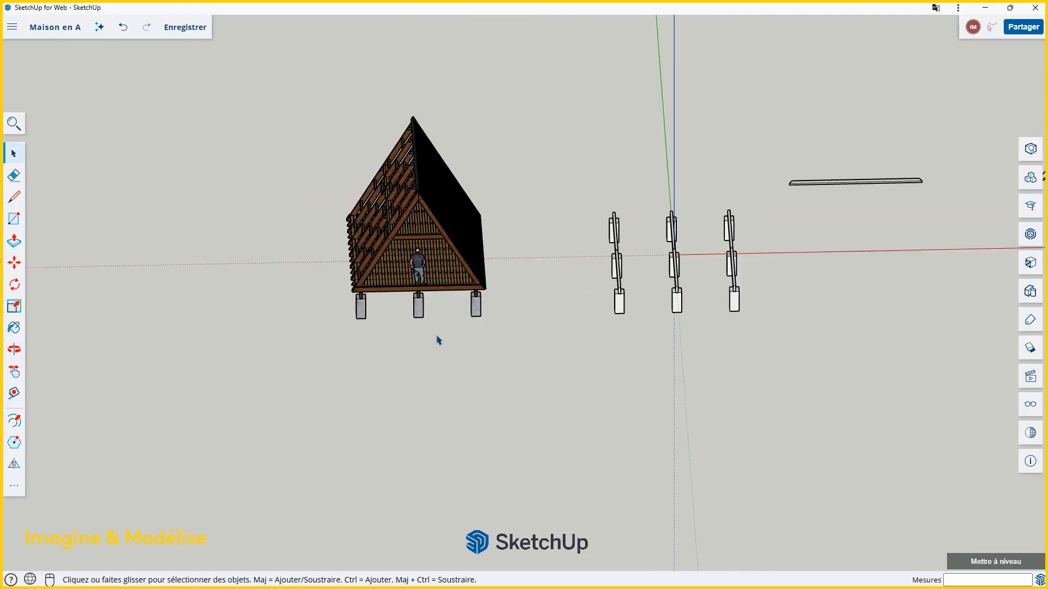
middle_drag(715, 304, 425, 257)
scroll(774, 325, up, 6)
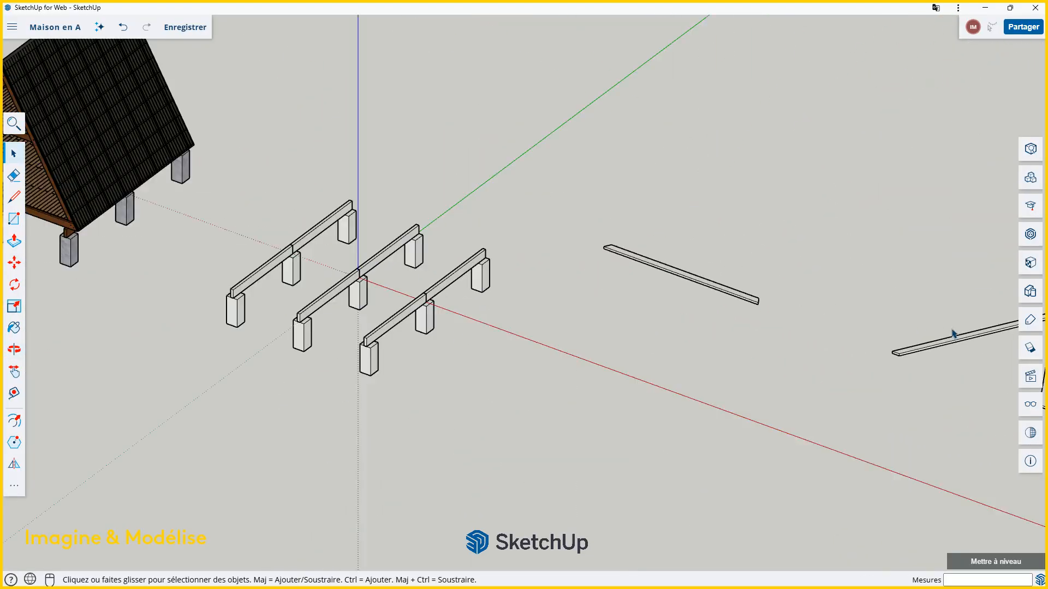
middle_drag(780, 271, 500, 306)
scroll(656, 285, down, 4)
scroll(595, 345, down, 3)
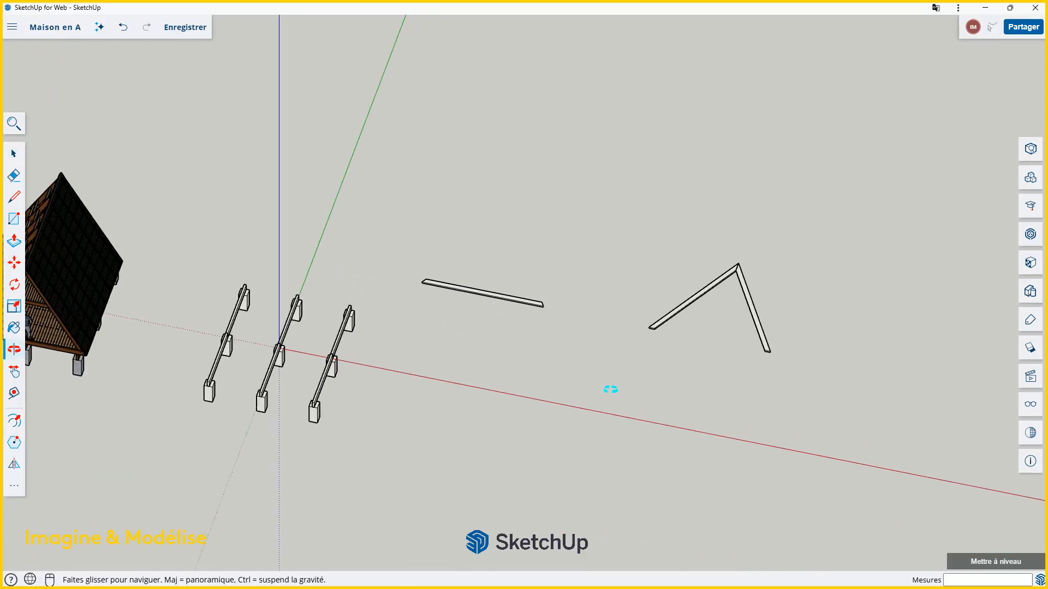
- Move both rafters together from the bottom outer corner of one rafter foot onto the matching top corner of the base beam
scroll(611, 349, up, 2)
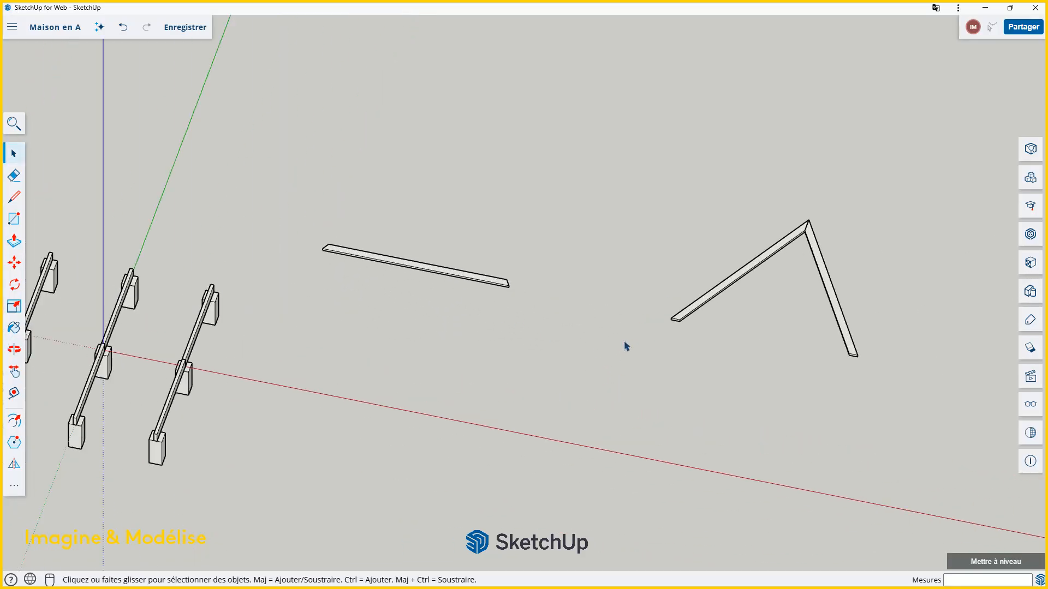
drag(644, 152, 926, 435)
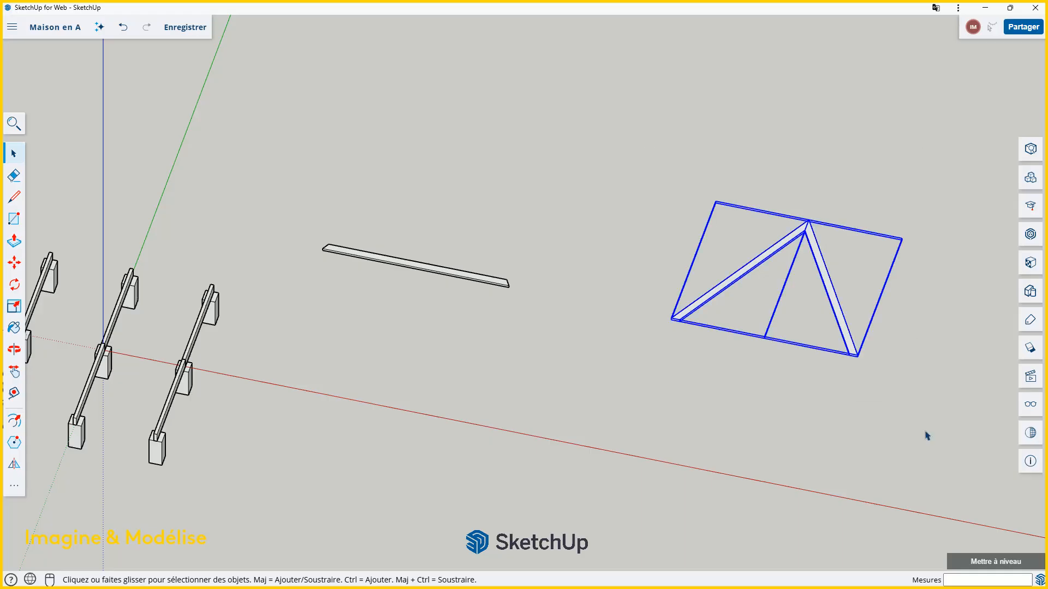
click(16, 264)
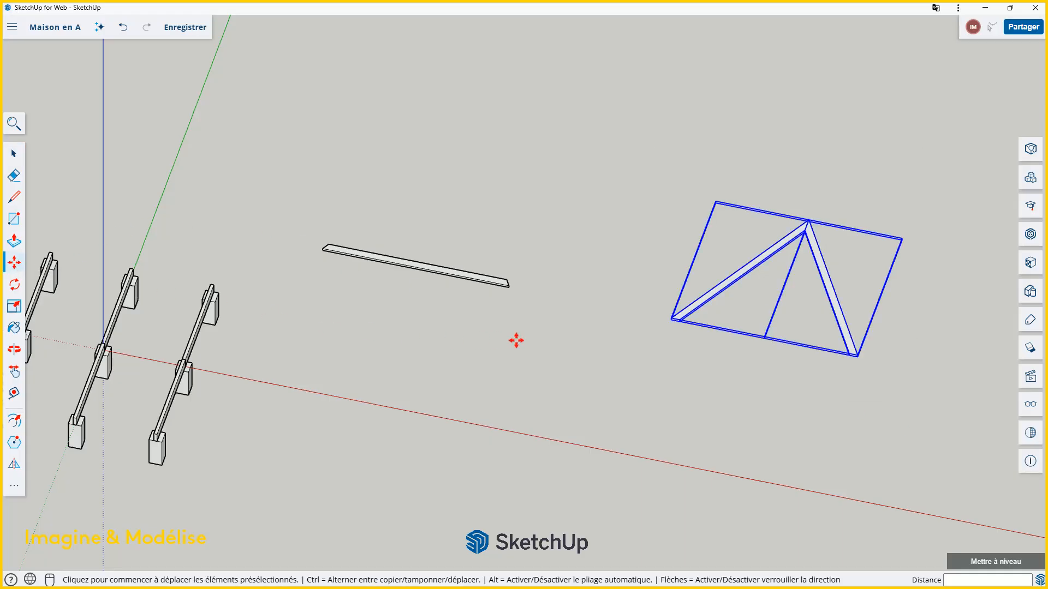
scroll(677, 328, up, 2)
scroll(682, 319, up, 4)
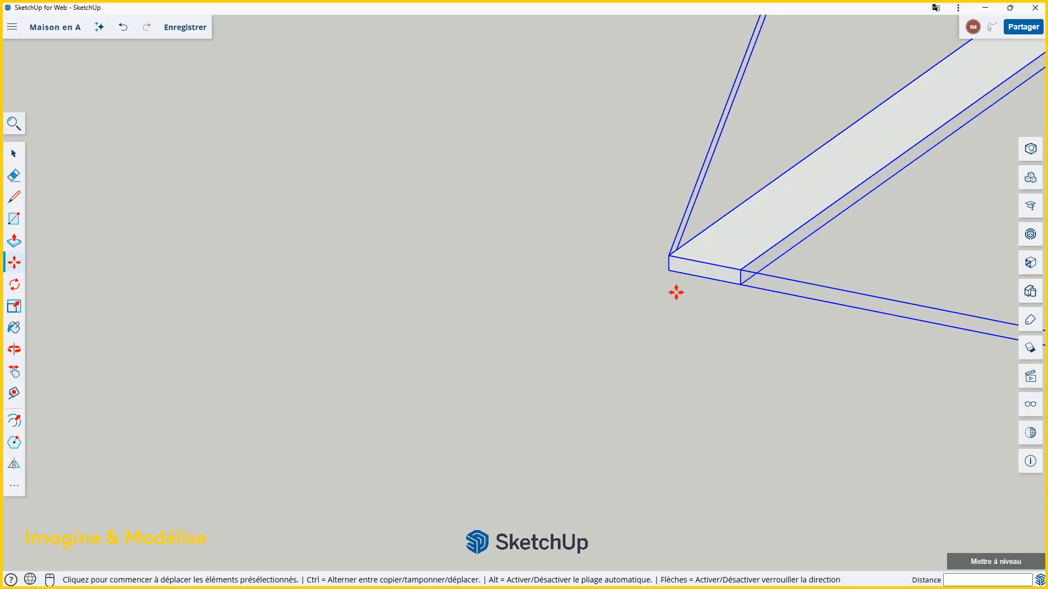
click(669, 272)
scroll(764, 271, down, 5)
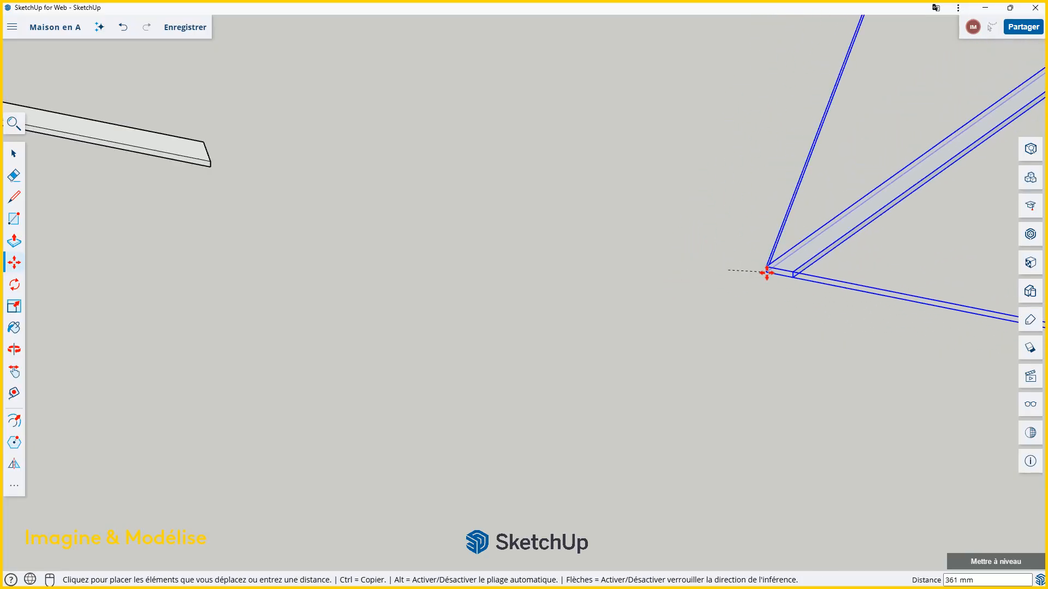
scroll(218, 156, up, 8)
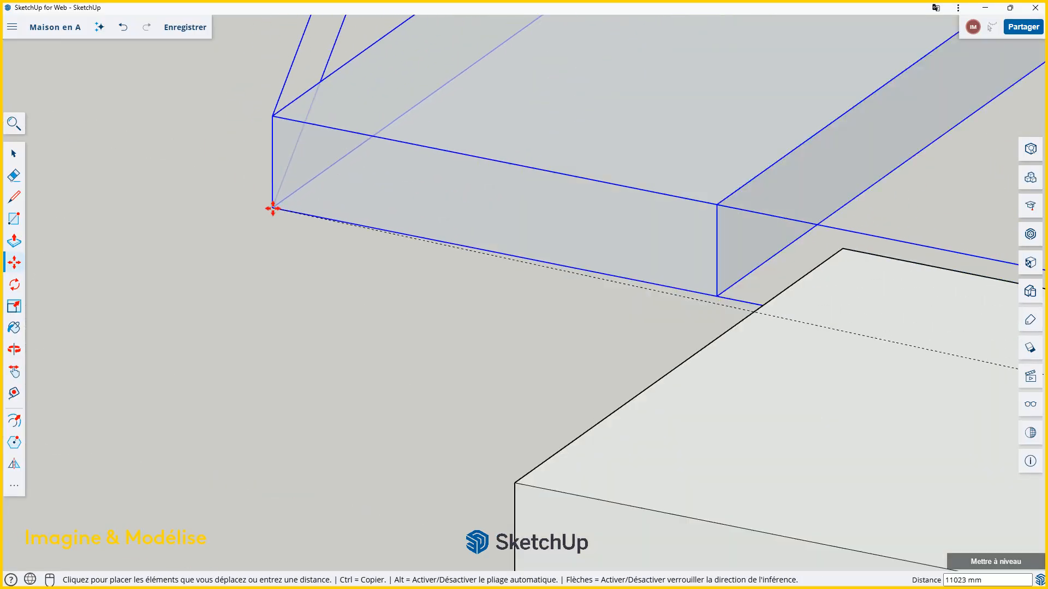
scroll(338, 225, down, 2)
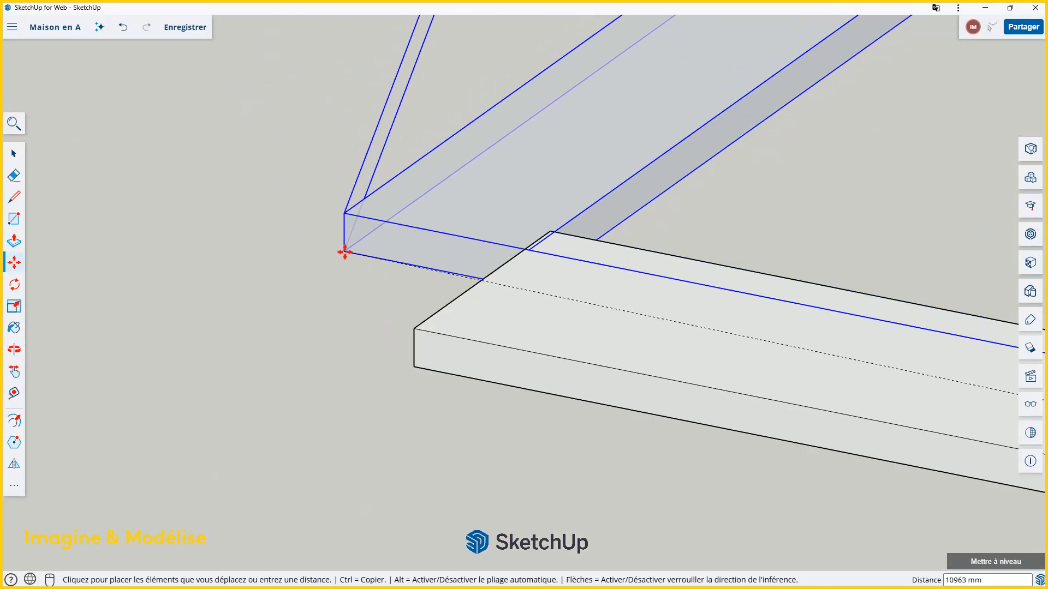
click(416, 328)
scroll(464, 336, up, 2)
scroll(470, 344, down, 4)
key(space)
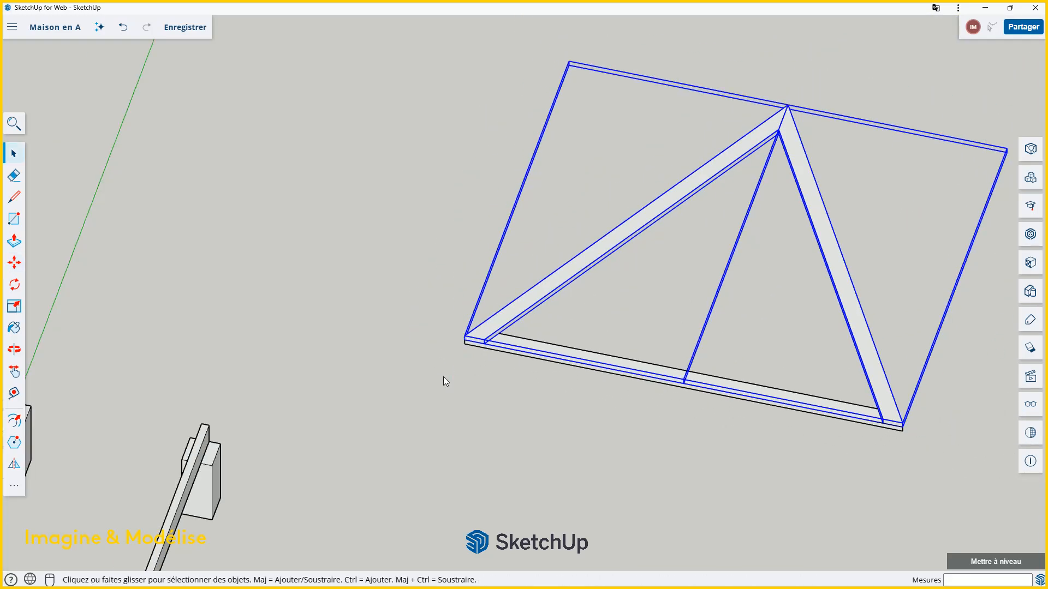
click(443, 376)
- Copy the base beam upward from its bottom corner to the rafter foot's top corner, sandwiching the rafter feet between two beams
scroll(540, 374, up, 2)
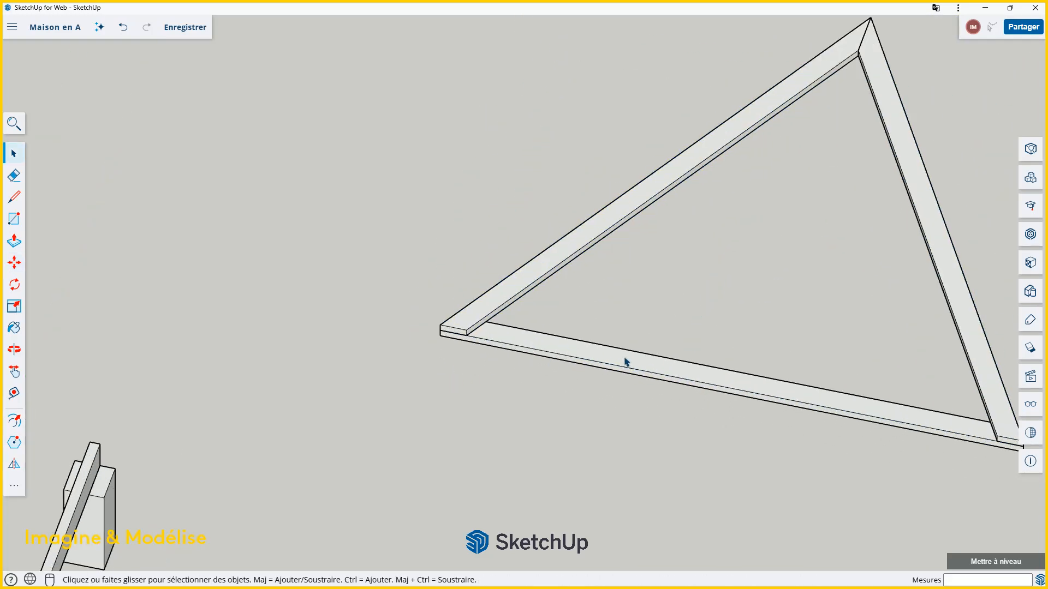
scroll(497, 358, up, 2)
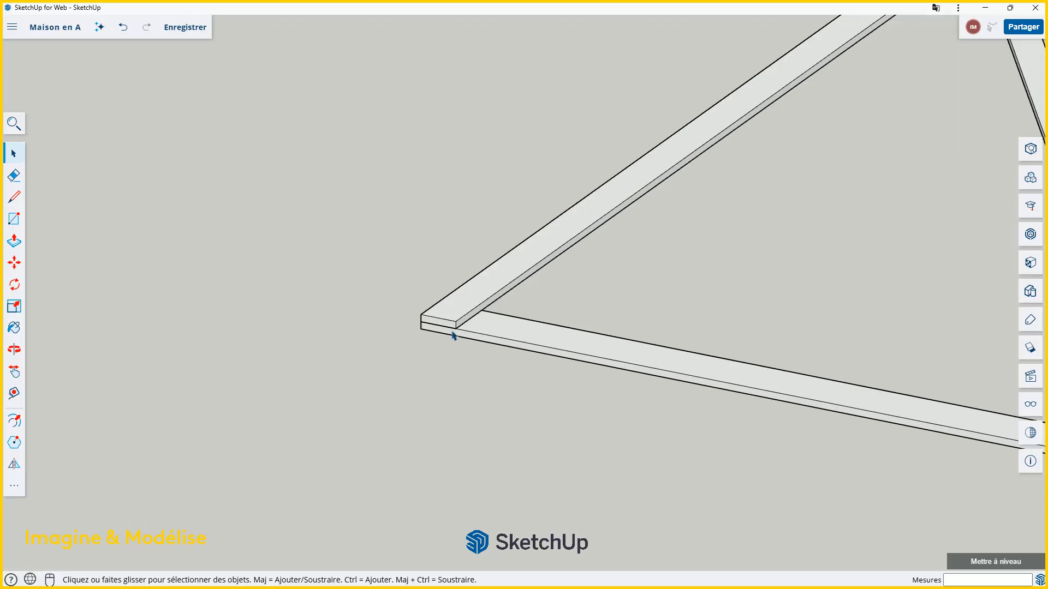
scroll(451, 331, down, 2)
scroll(432, 339, down, 1)
scroll(512, 388, up, 2)
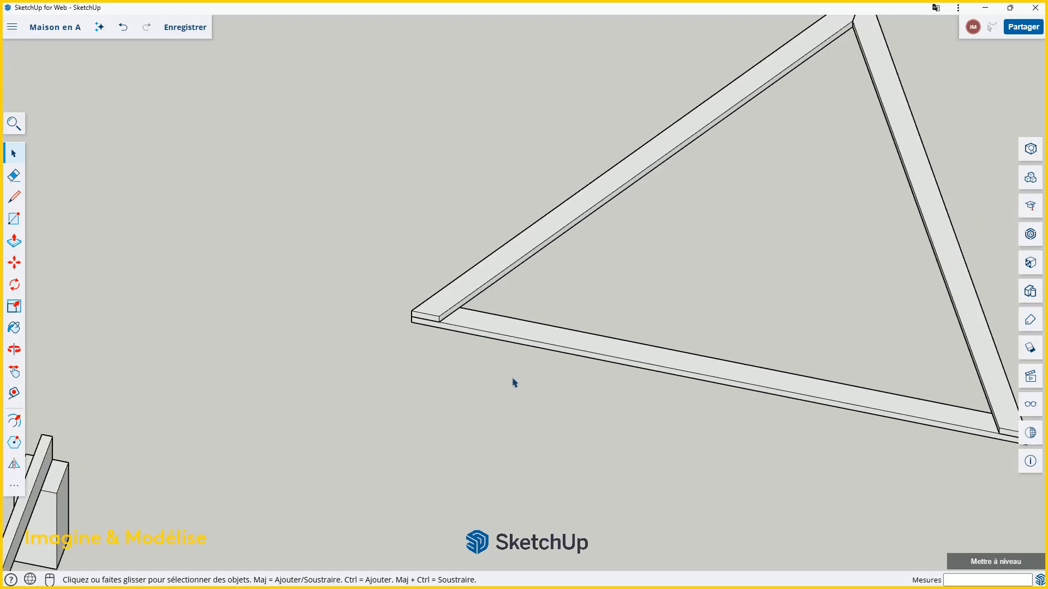
click(495, 334)
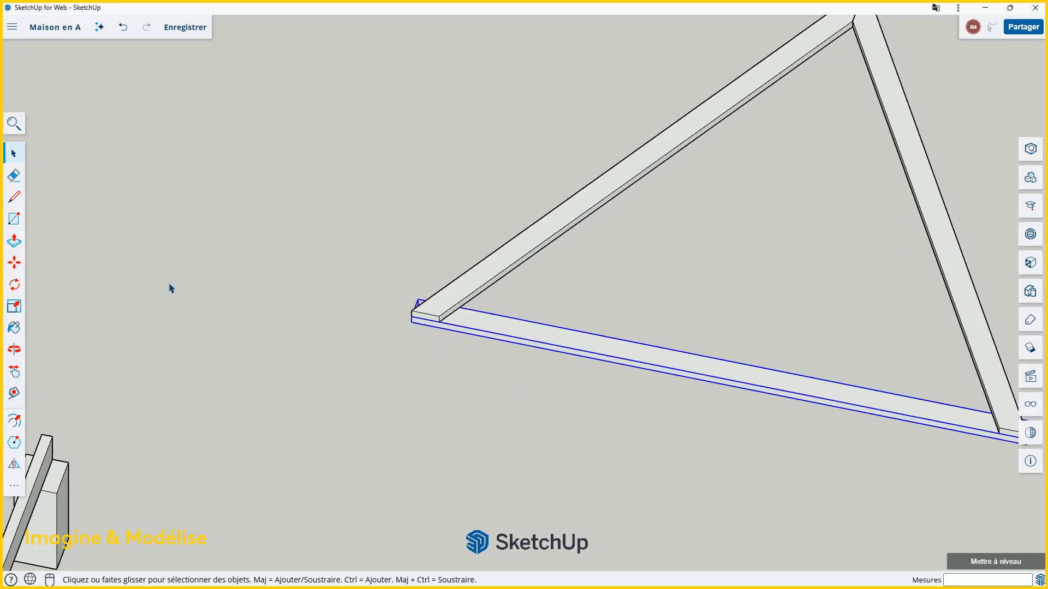
click(15, 264)
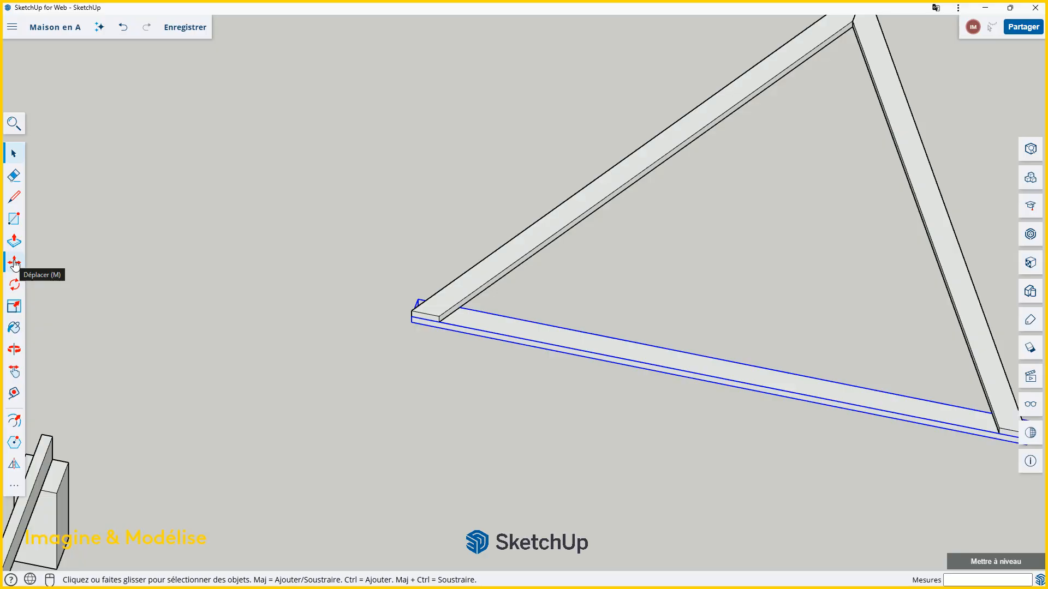
click(15, 263)
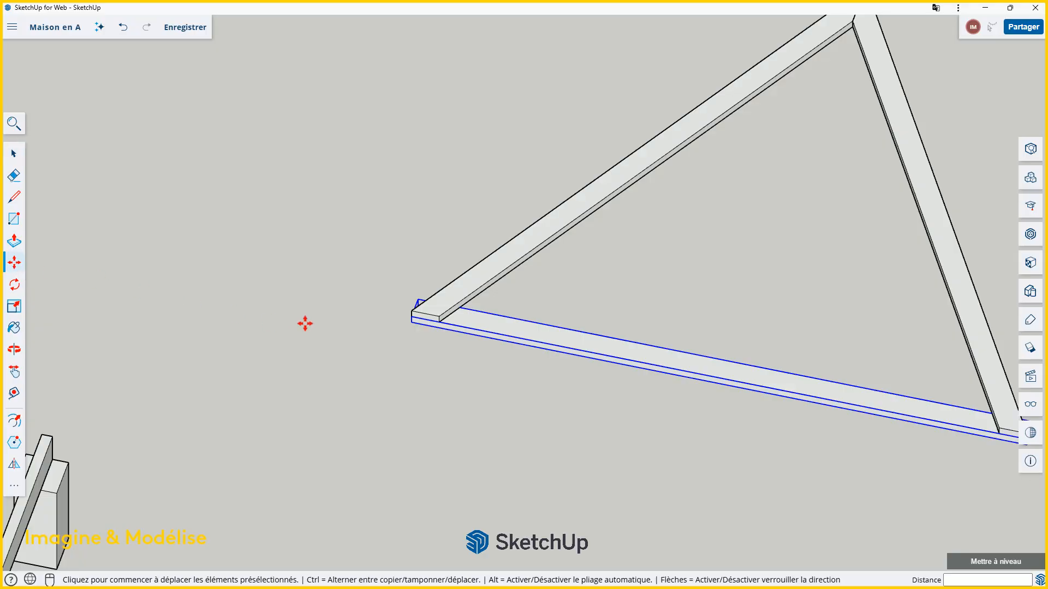
key(ctrl)
scroll(405, 330, up, 4)
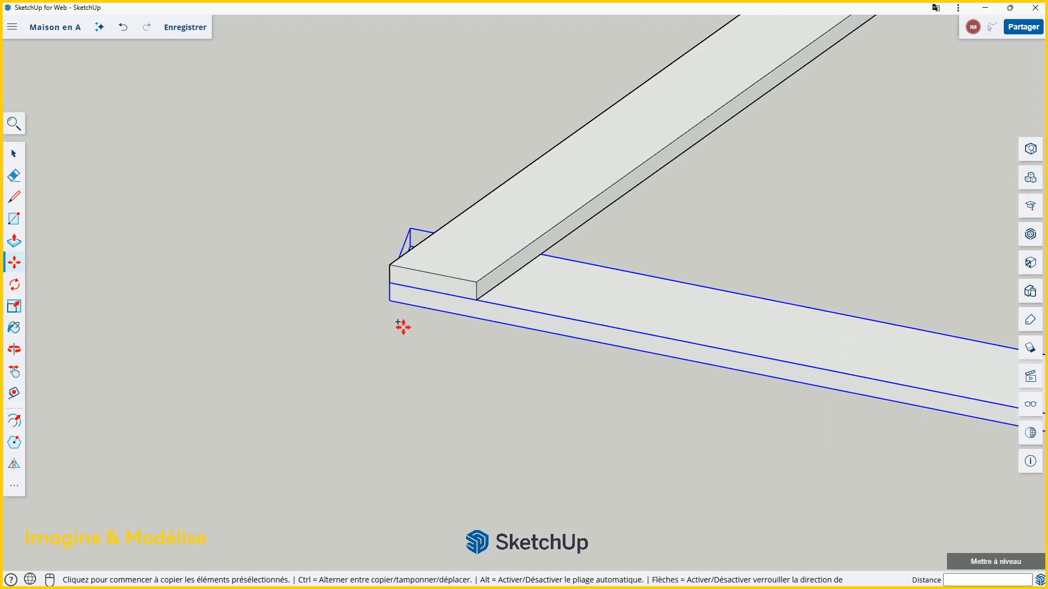
scroll(403, 327, up, 2)
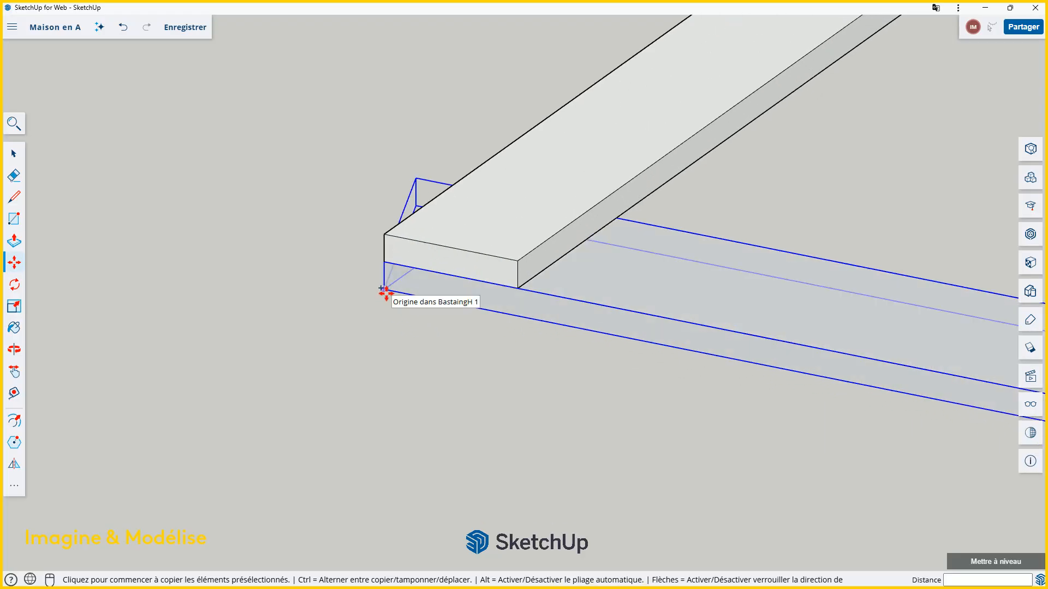
click(386, 293)
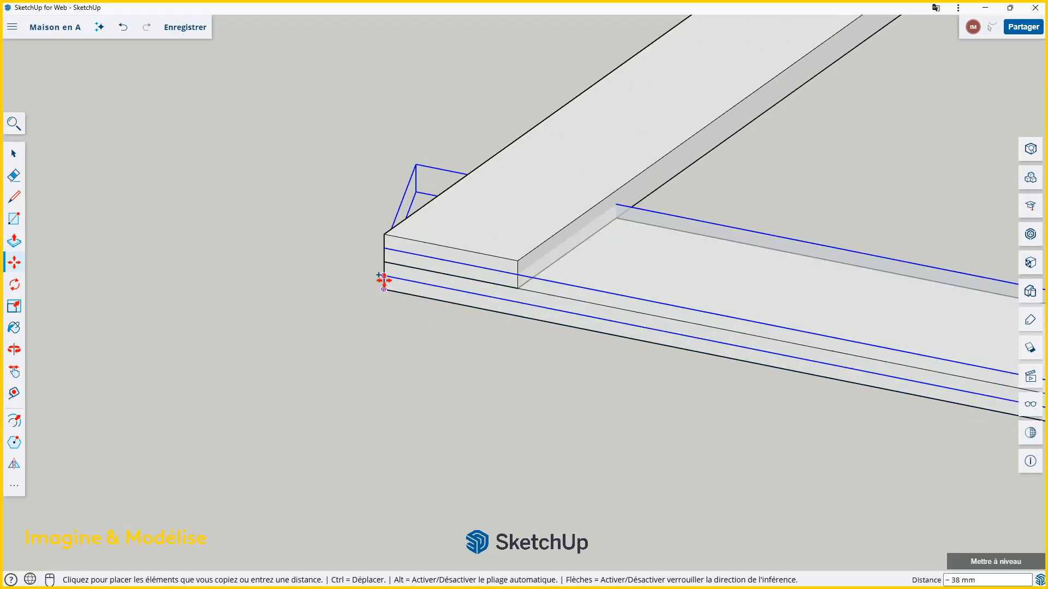
click(387, 236)
key(space)
scroll(433, 299, down, 10)
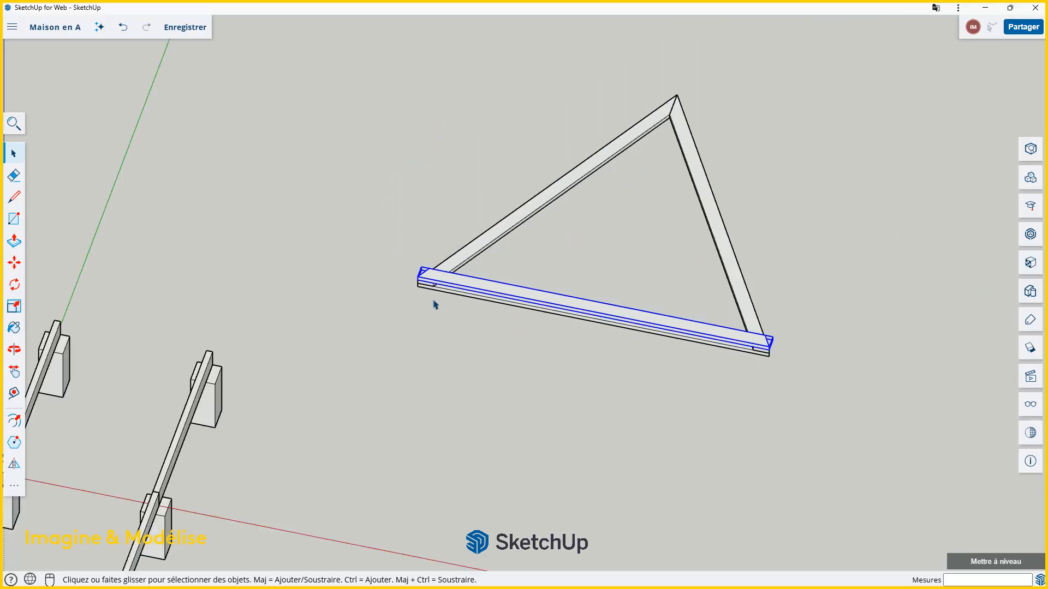
scroll(452, 264, down, 2)
scroll(551, 302, up, 8)
scroll(519, 304, down, 3)
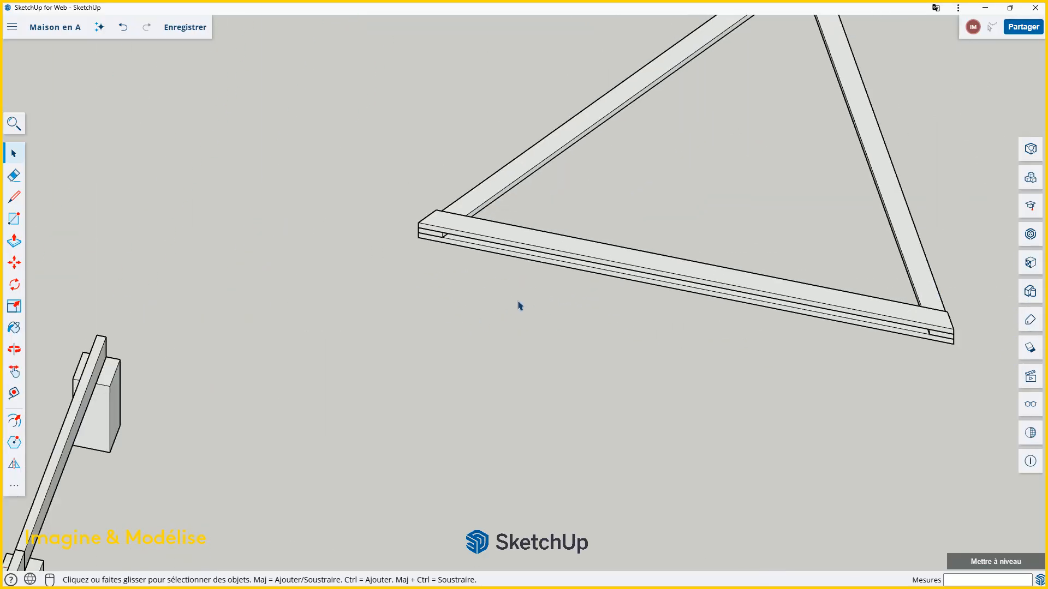
scroll(580, 322, down, 3)
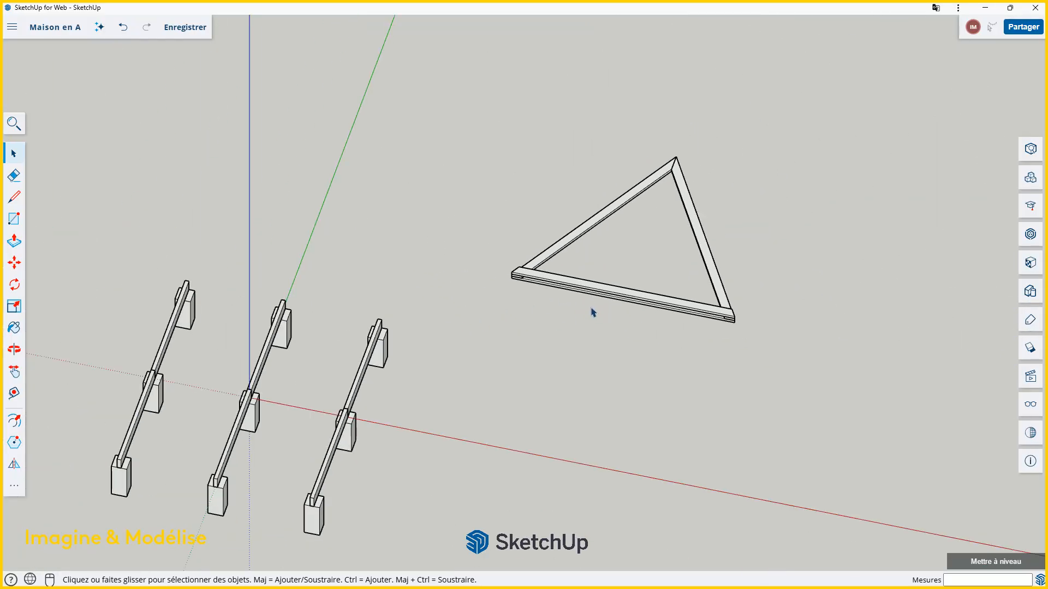
- Rotate the whole truss 90° upright about the red axis, pivoting on the bottom outer corner of its lower base beam
scroll(622, 336, down, 3)
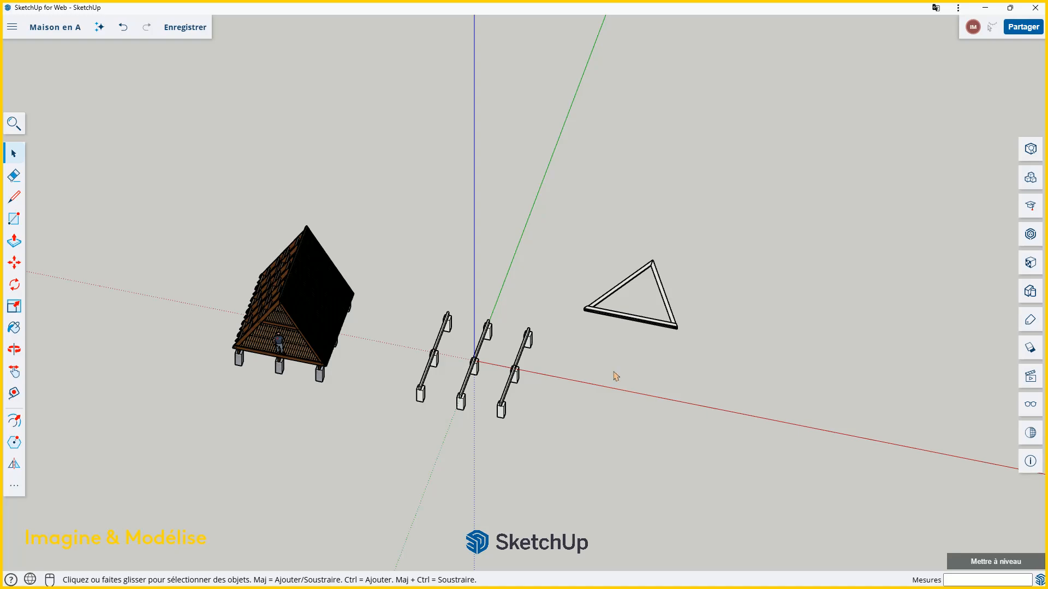
middle_drag(615, 376, 656, 320)
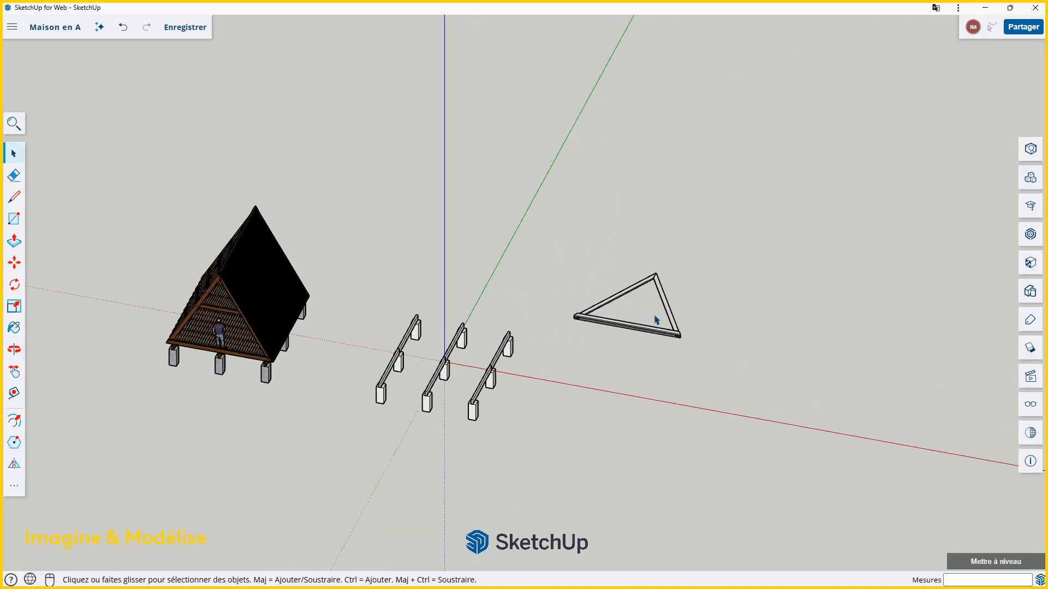
scroll(656, 320, up, 4)
scroll(633, 317, down, 4)
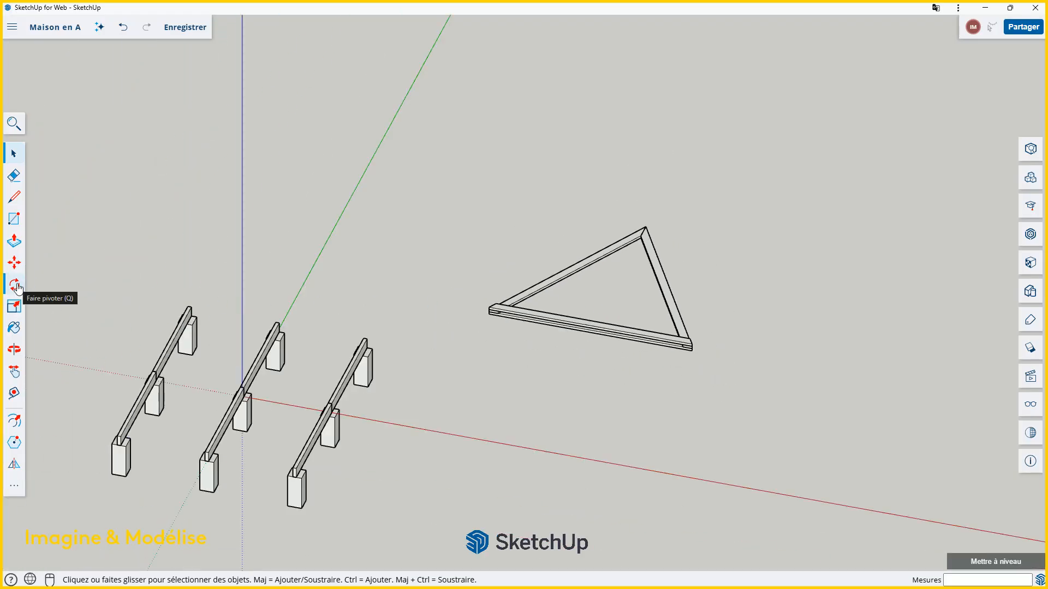
drag(455, 148, 743, 385)
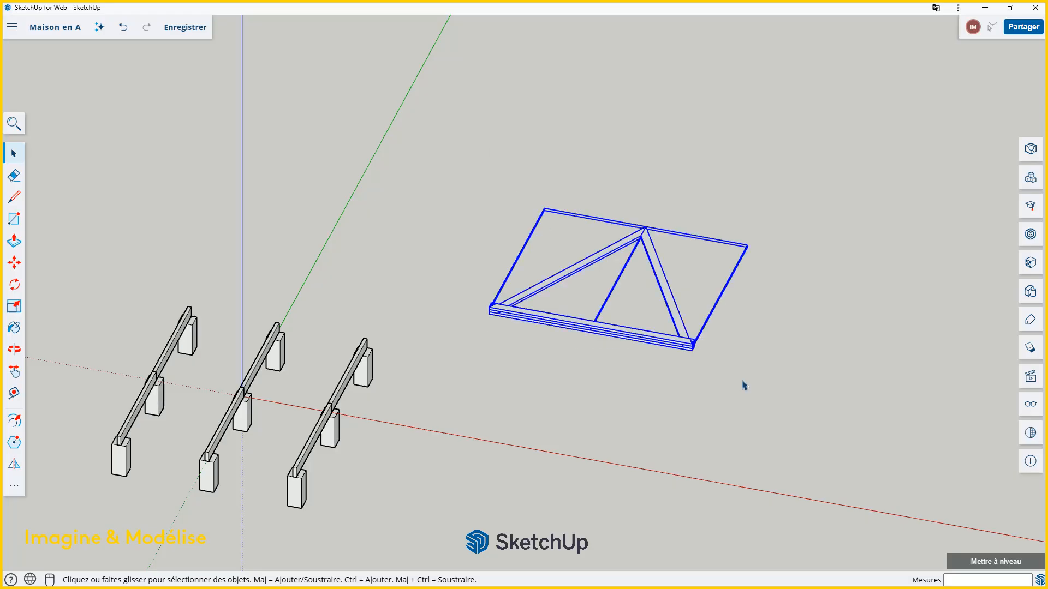
click(15, 284)
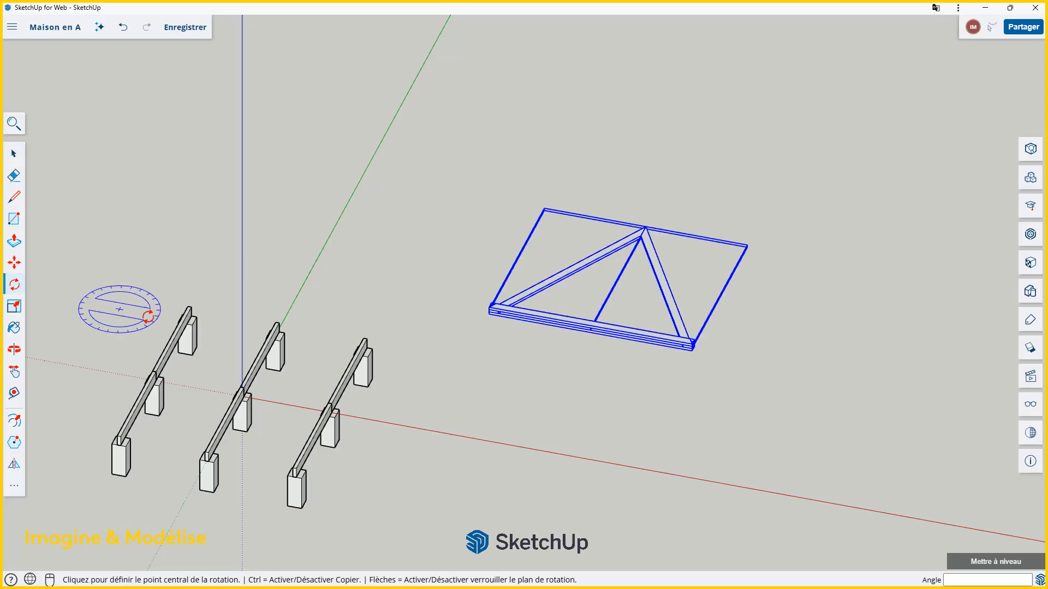
scroll(731, 414, up, 5)
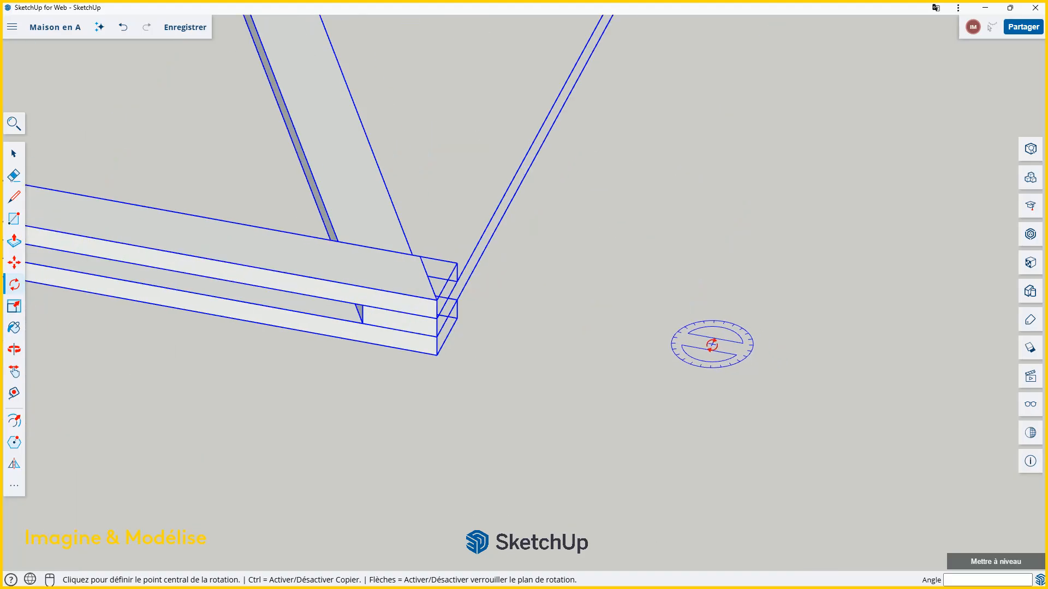
scroll(655, 327, up, 1)
scroll(409, 376, up, 2)
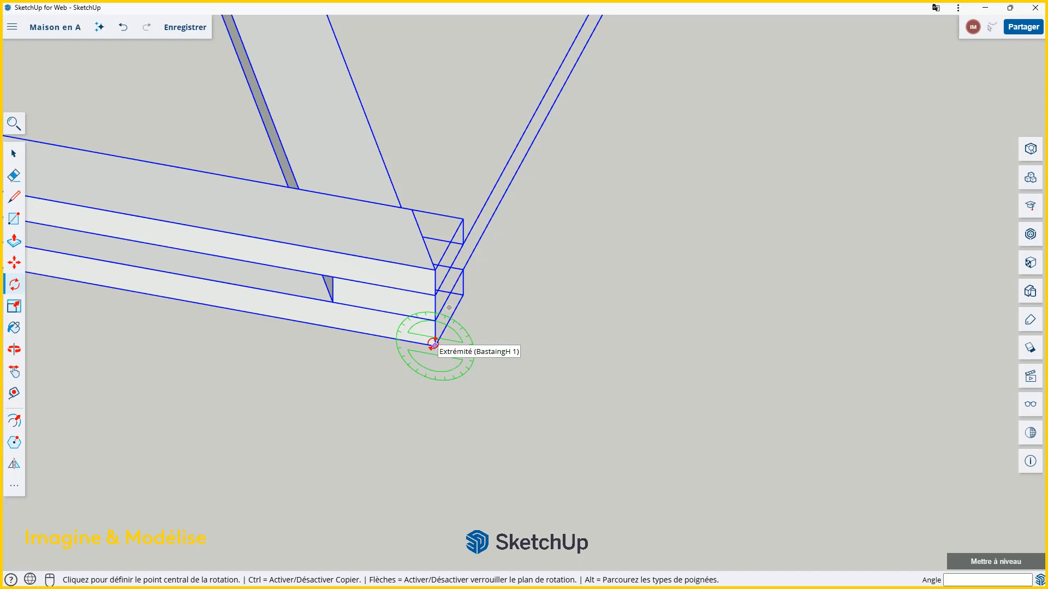
key(Right)
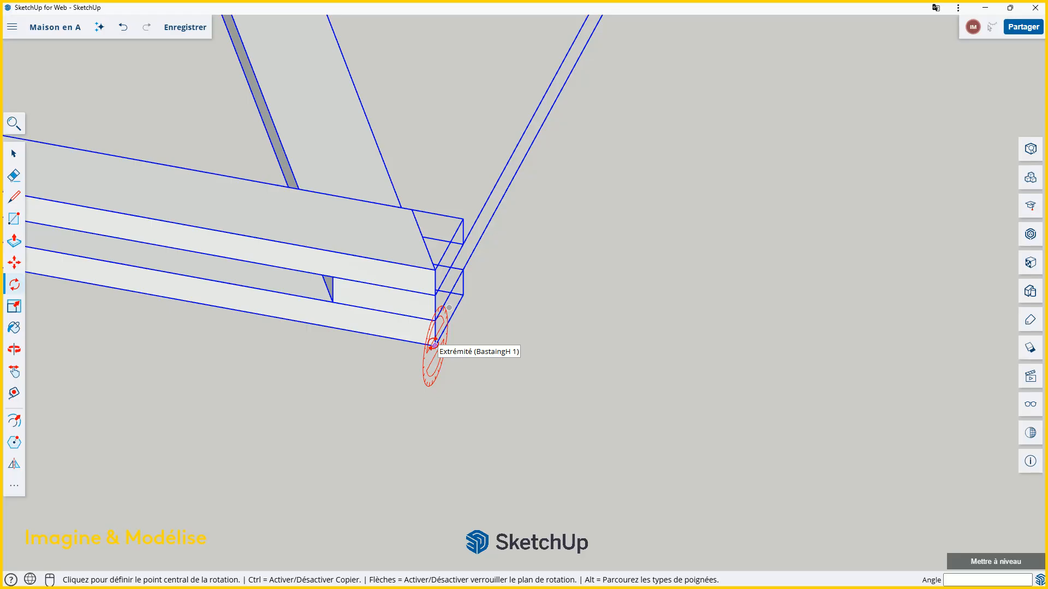
click(433, 345)
scroll(433, 345, down, 6)
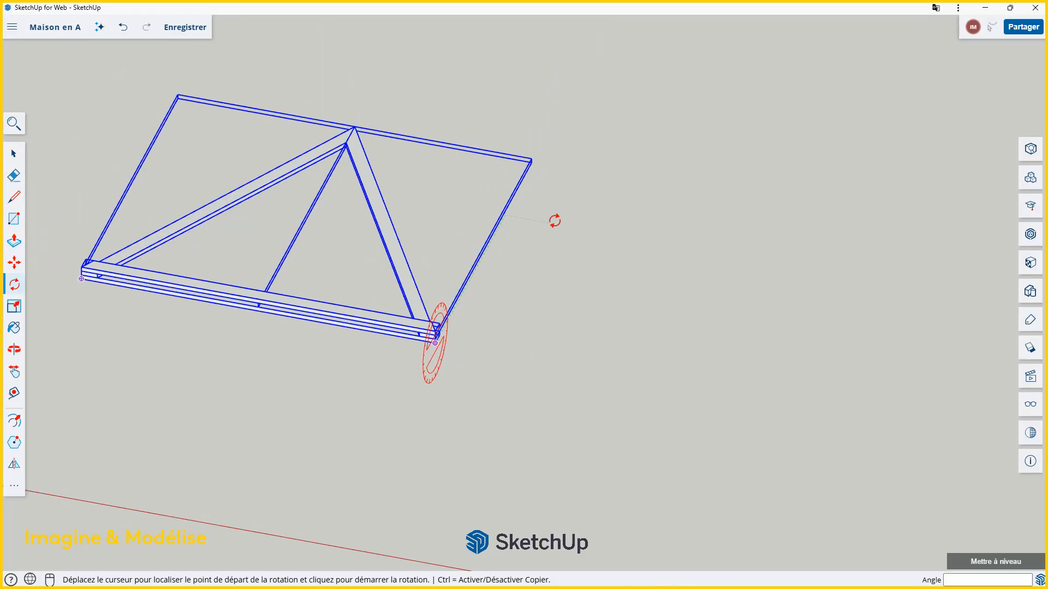
click(556, 119)
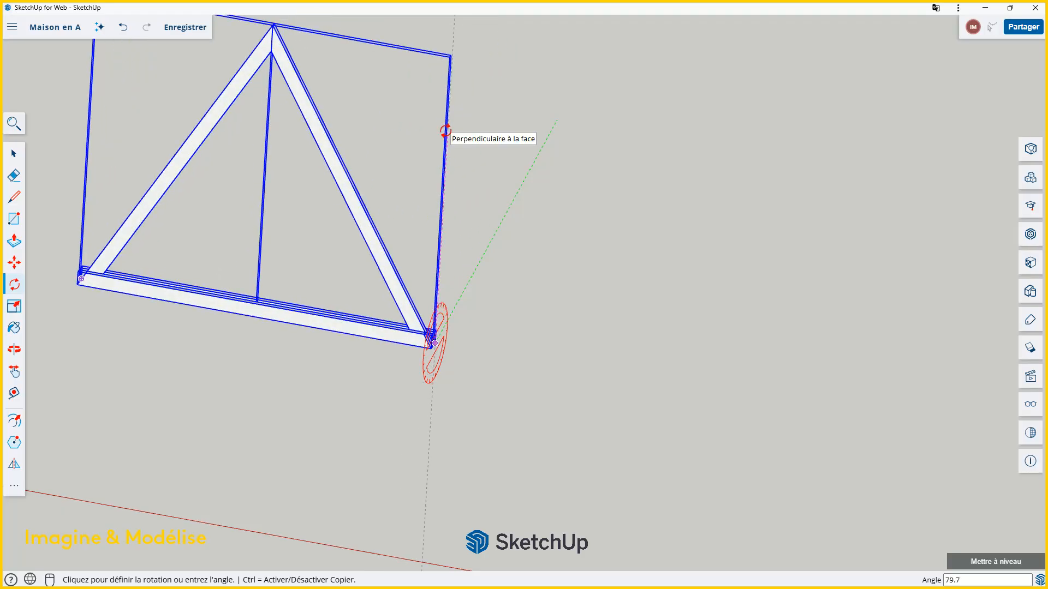
click(446, 131)
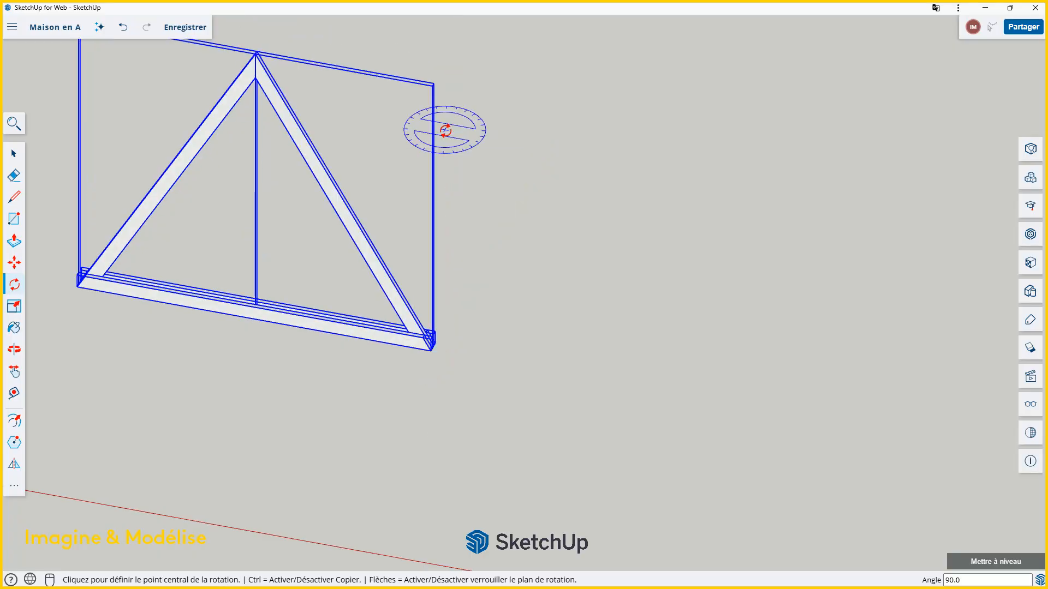
scroll(724, 211, down, 3)
key(space)
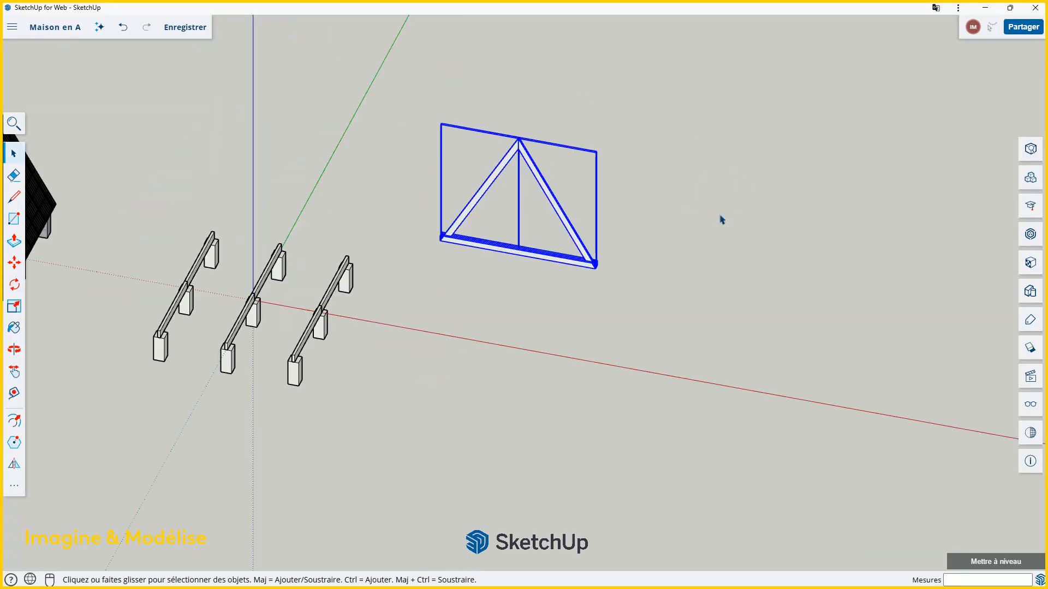
scroll(701, 227, down, 2)
click(586, 277)
- Examine the upright truss from several angles and the front ends of the support beams resting on the foundation posts
middle_drag(585, 279, 556, 204)
scroll(600, 245, up, 3)
scroll(596, 257, down, 2)
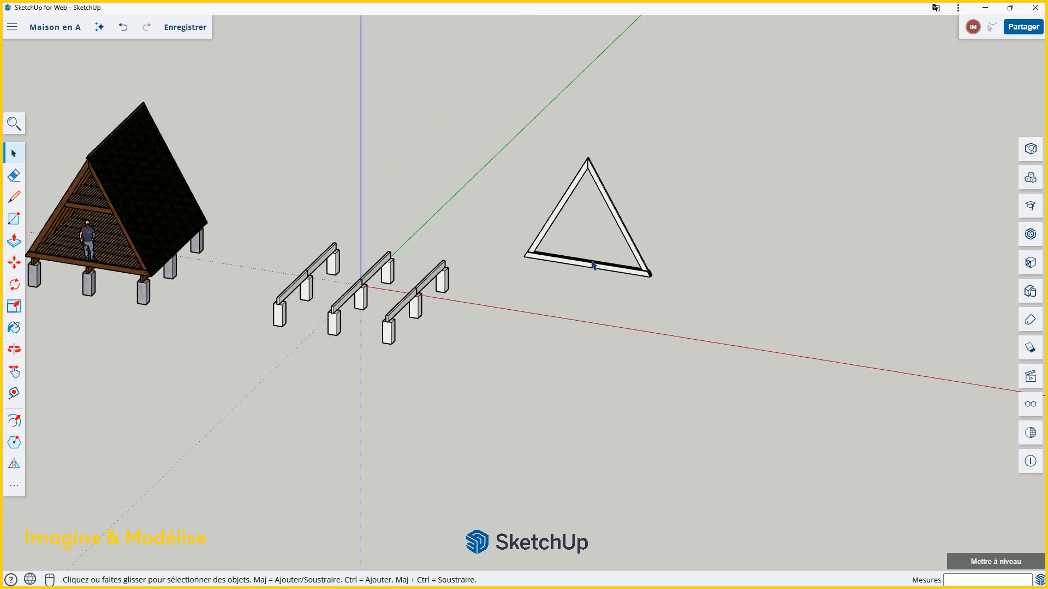
scroll(608, 245, up, 8)
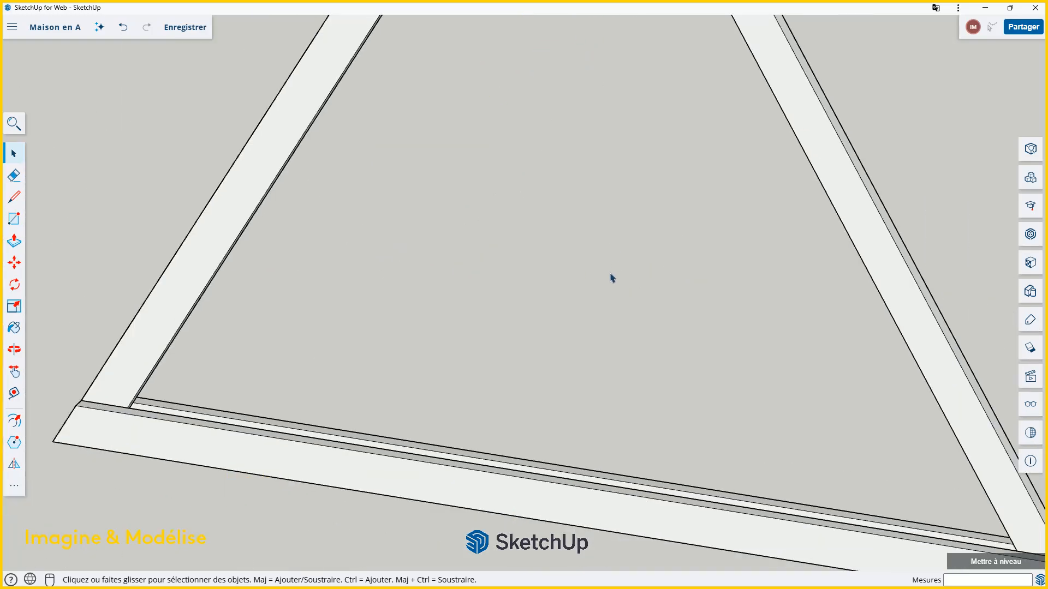
scroll(611, 278, down, 7)
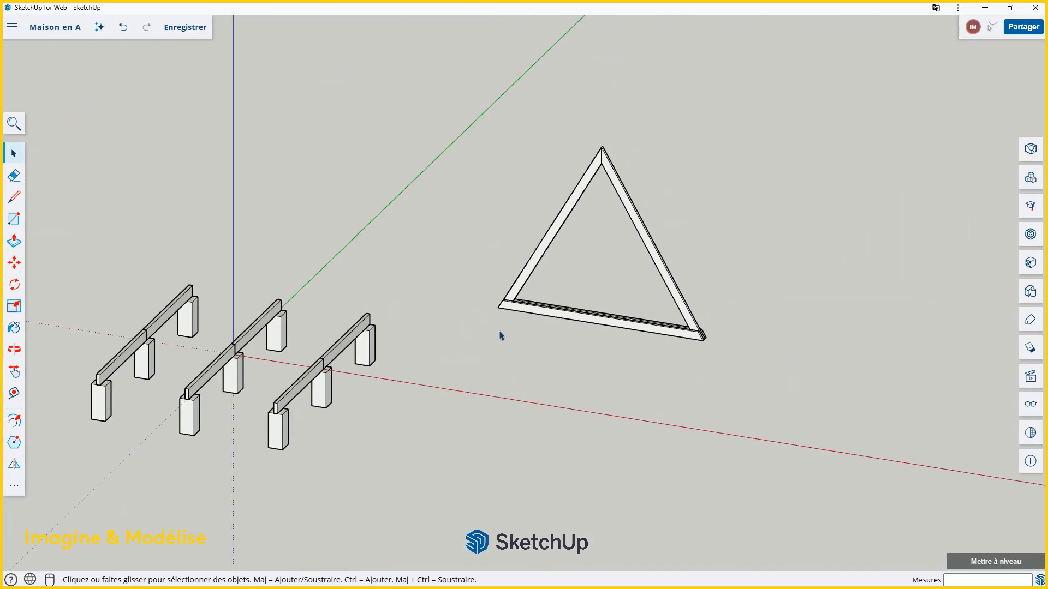
scroll(529, 338, up, 1)
scroll(753, 281, down, 3)
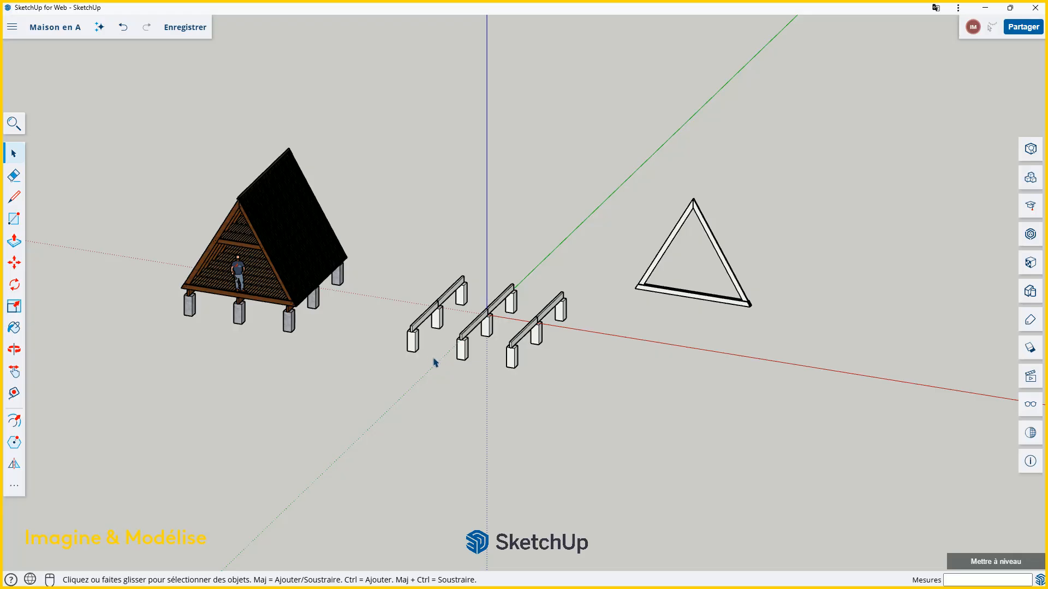
scroll(461, 352, up, 7)
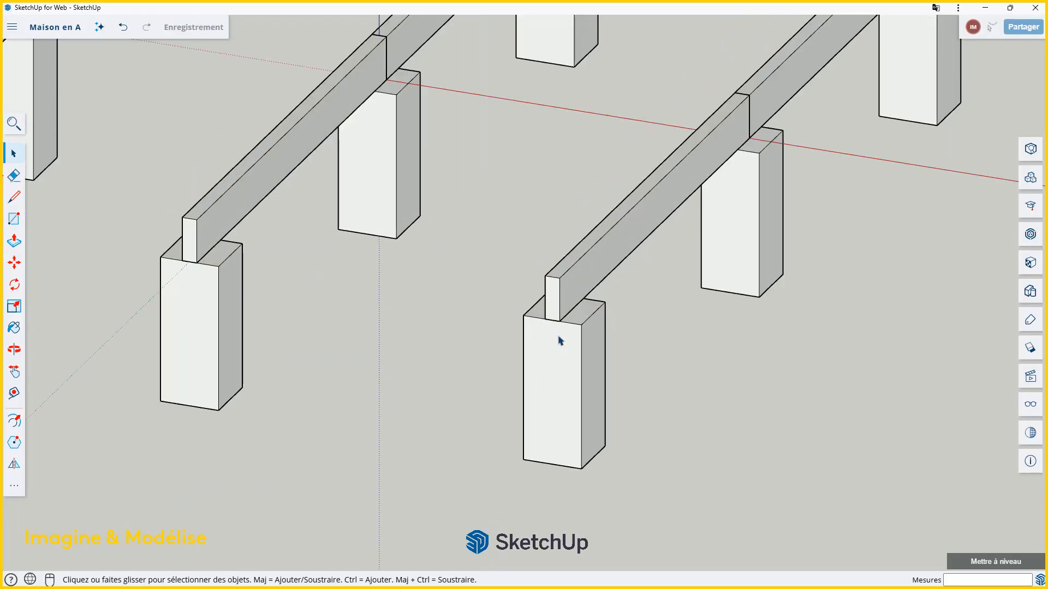
middle_drag(580, 308, 555, 298)
scroll(571, 290, down, 8)
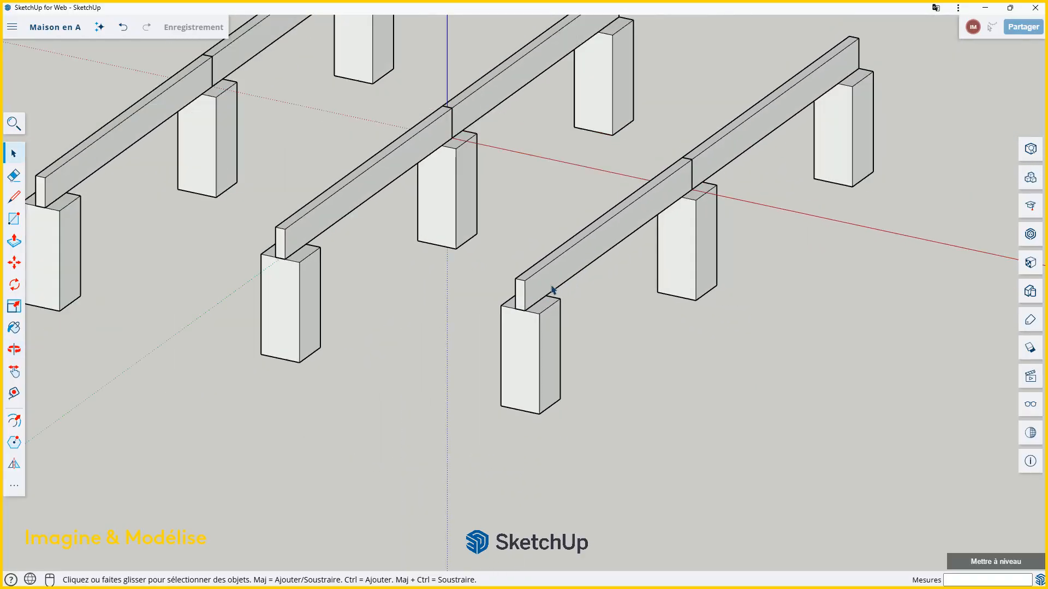
scroll(815, 262, up, 5)
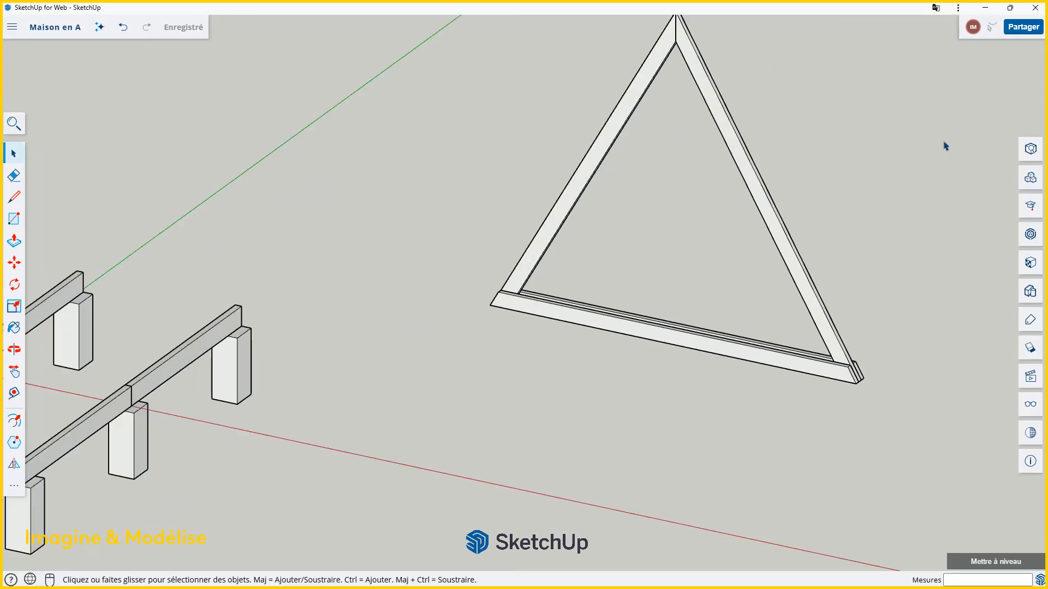
scroll(832, 184, down, 5)
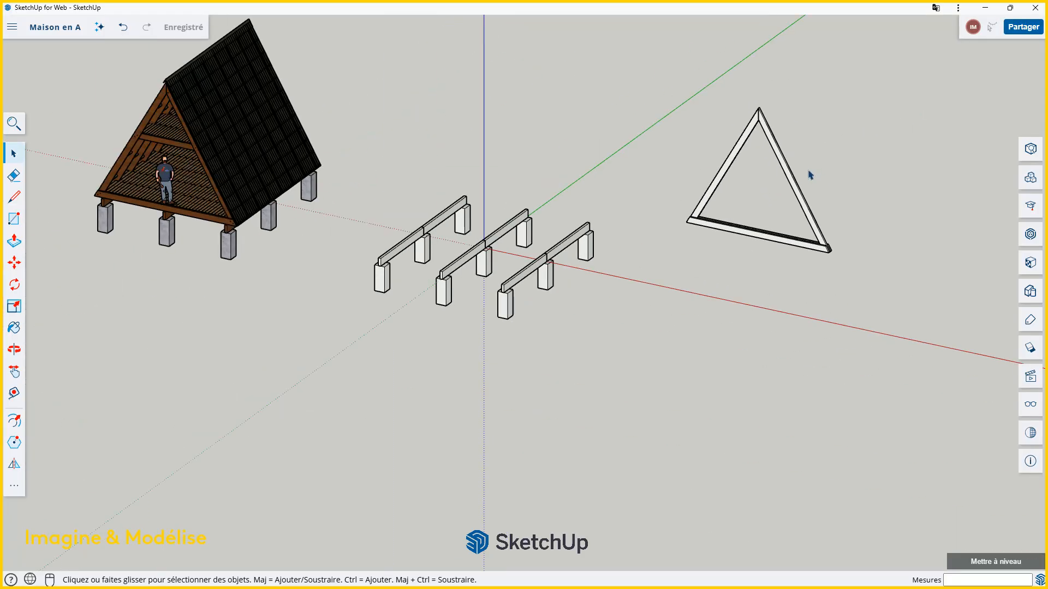
- Move the whole truss from its front base beam's bottom edge midpoint to the top edge midpoint at the middle support beam's front end
drag(669, 65, 864, 302)
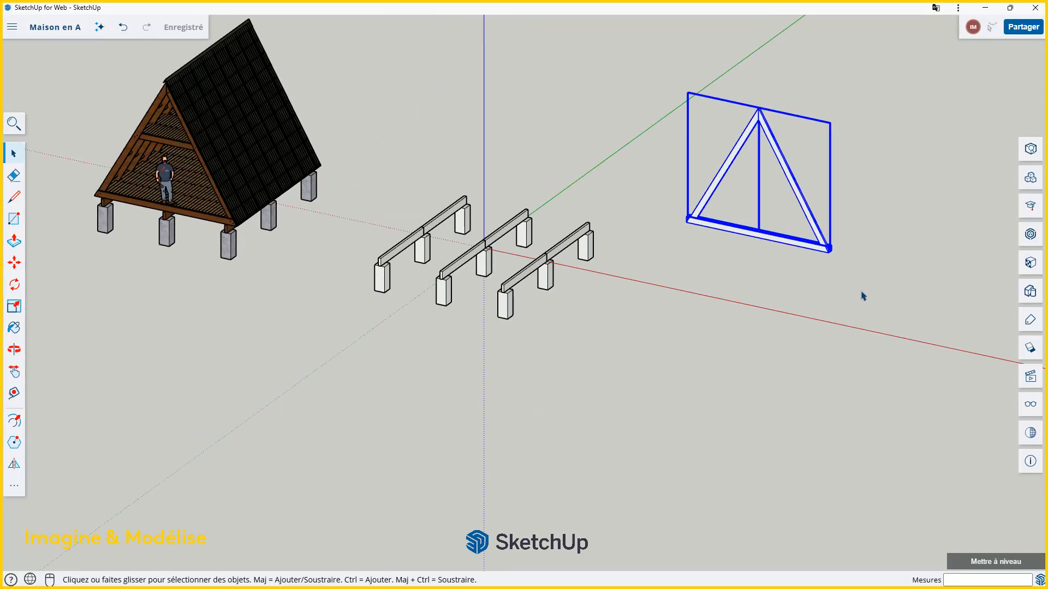
scroll(828, 273, up, 6)
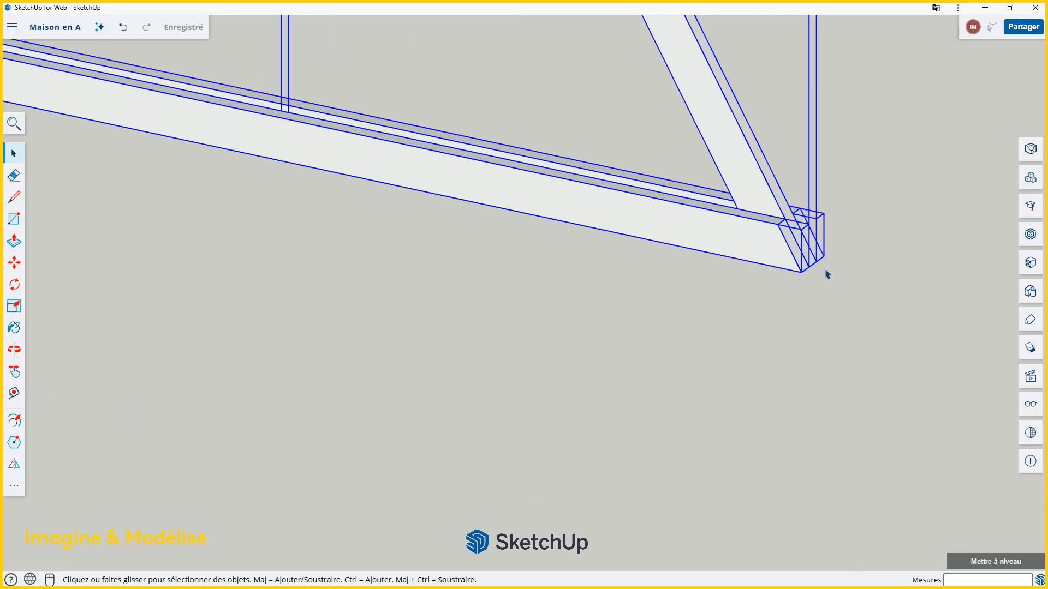
scroll(829, 273, down, 6)
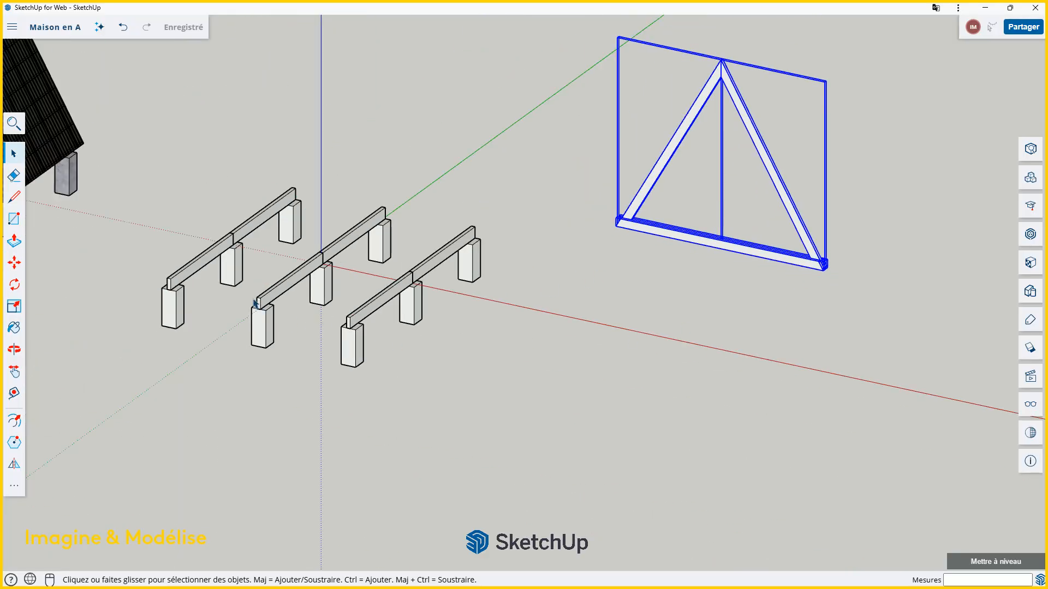
scroll(253, 303, up, 4)
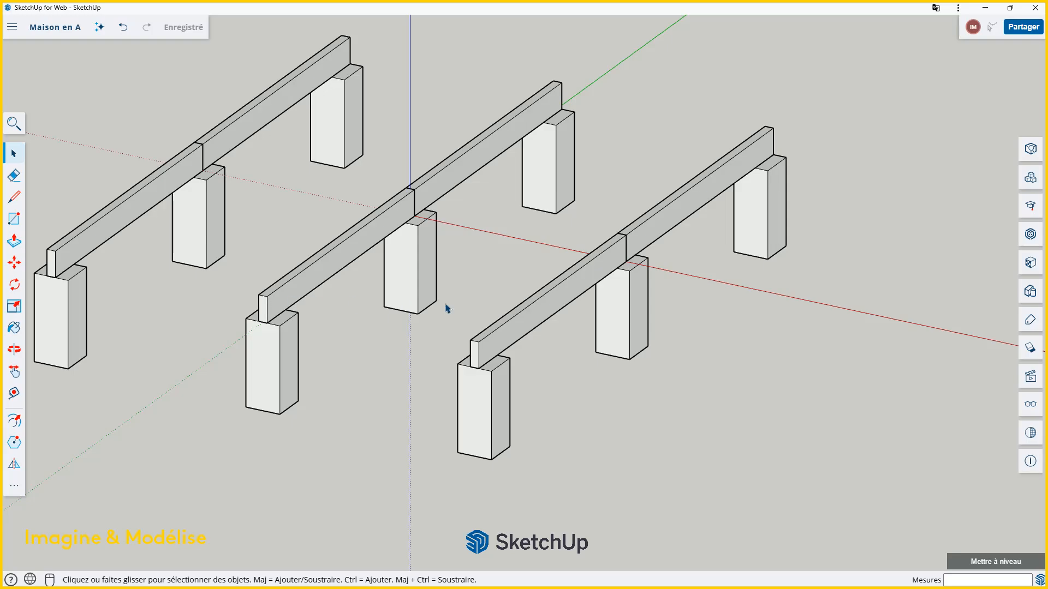
scroll(501, 315, down, 3)
scroll(353, 276, down, 2)
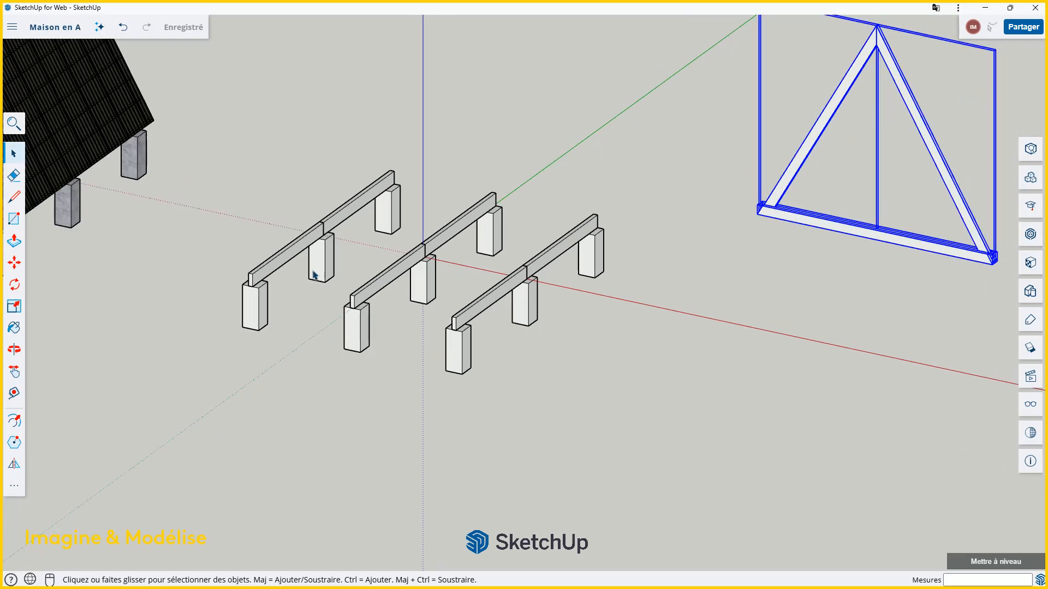
click(14, 263)
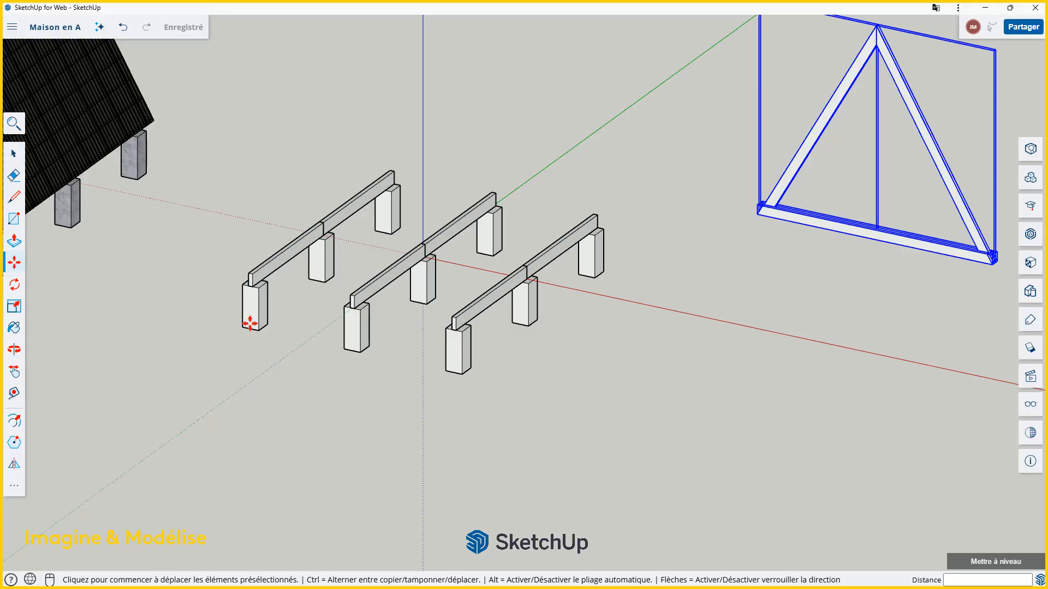
scroll(903, 251, up, 6)
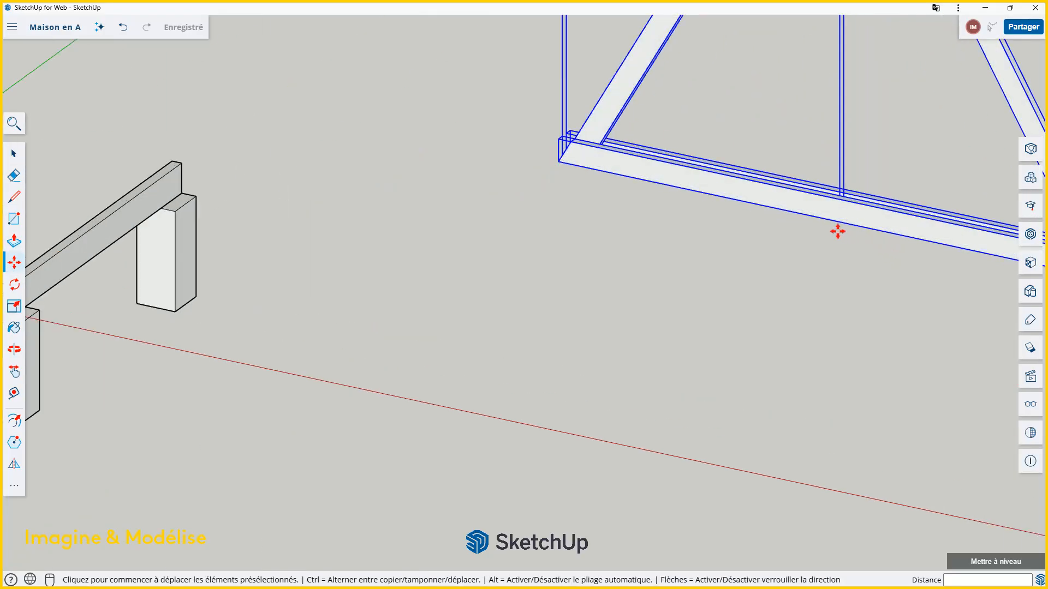
scroll(840, 230, up, 4)
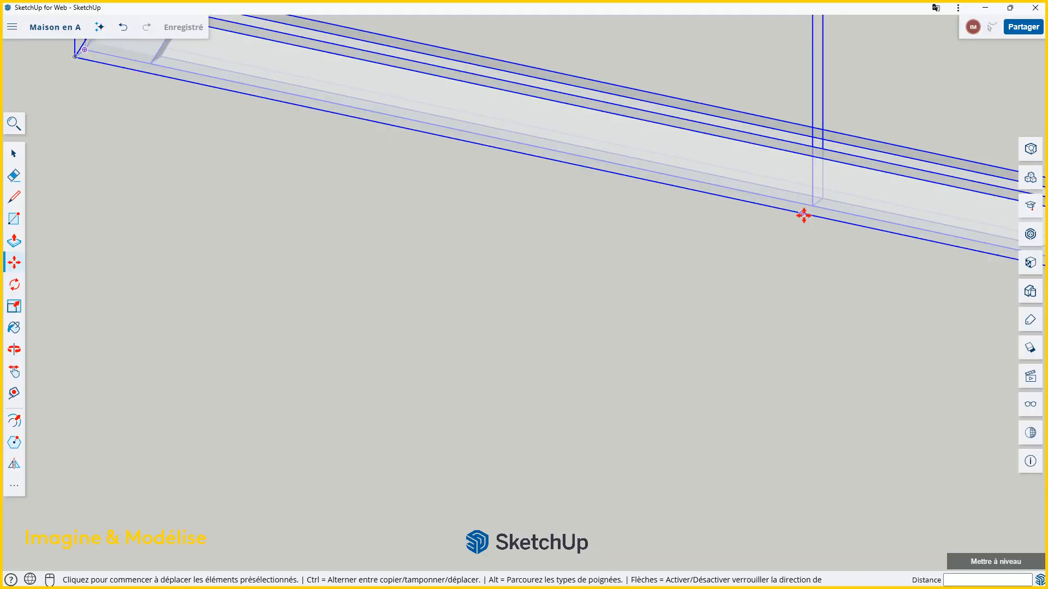
click(803, 216)
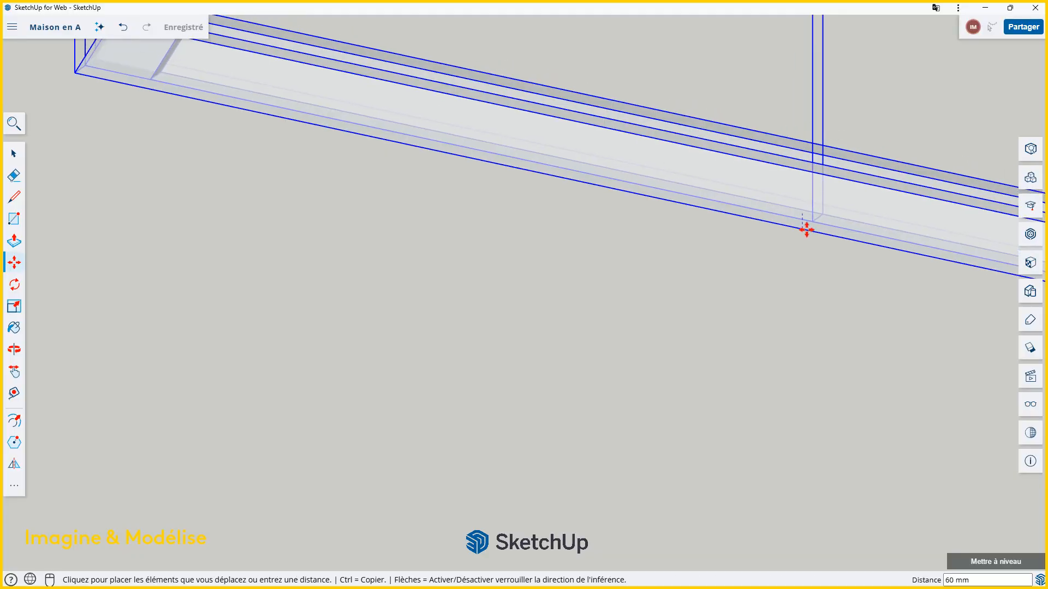
scroll(808, 229, down, 10)
scroll(810, 232, down, 3)
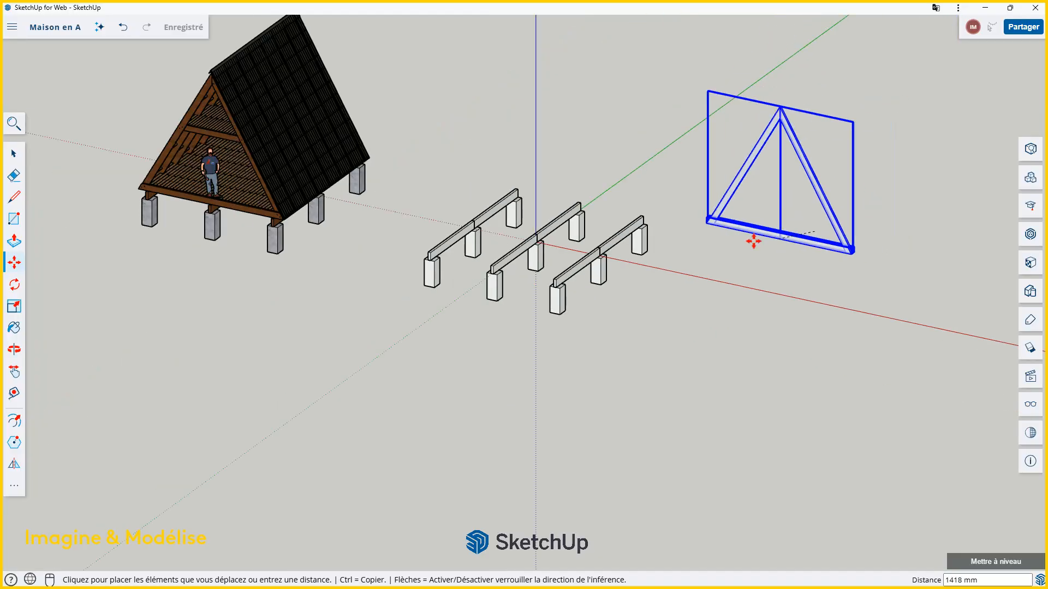
scroll(465, 250, up, 10)
scroll(582, 294, down, 10)
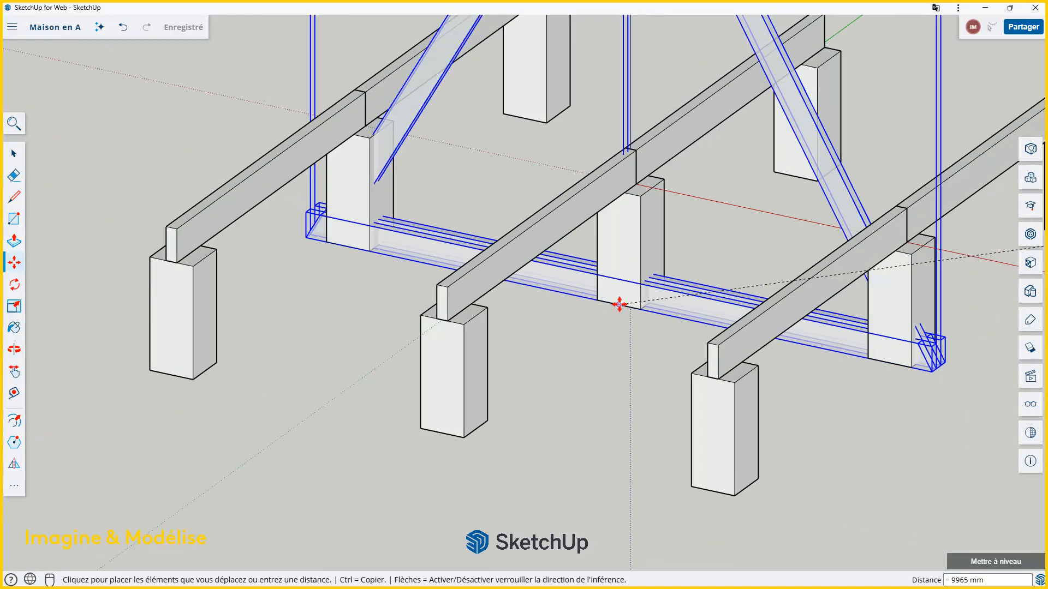
scroll(456, 280, up, 10)
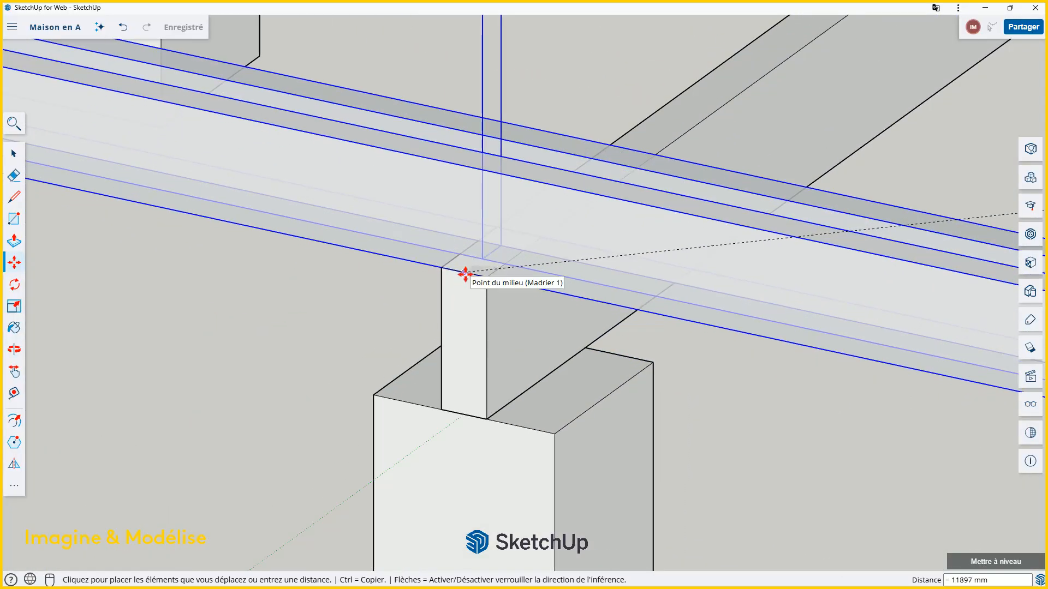
click(465, 274)
scroll(521, 258, down, 1)
scroll(522, 258, down, 3)
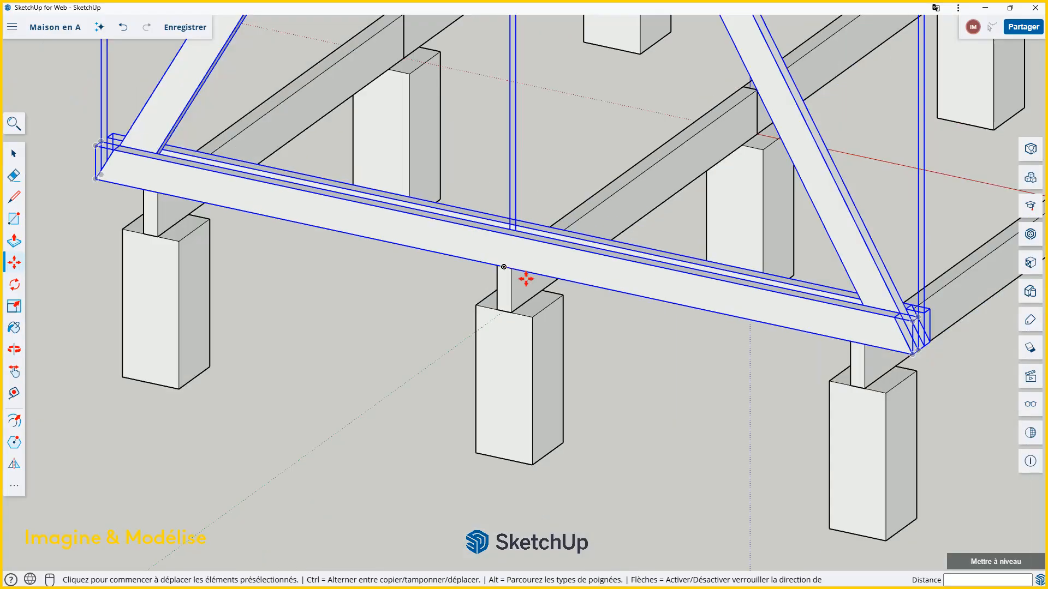
key(space)
click(590, 367)
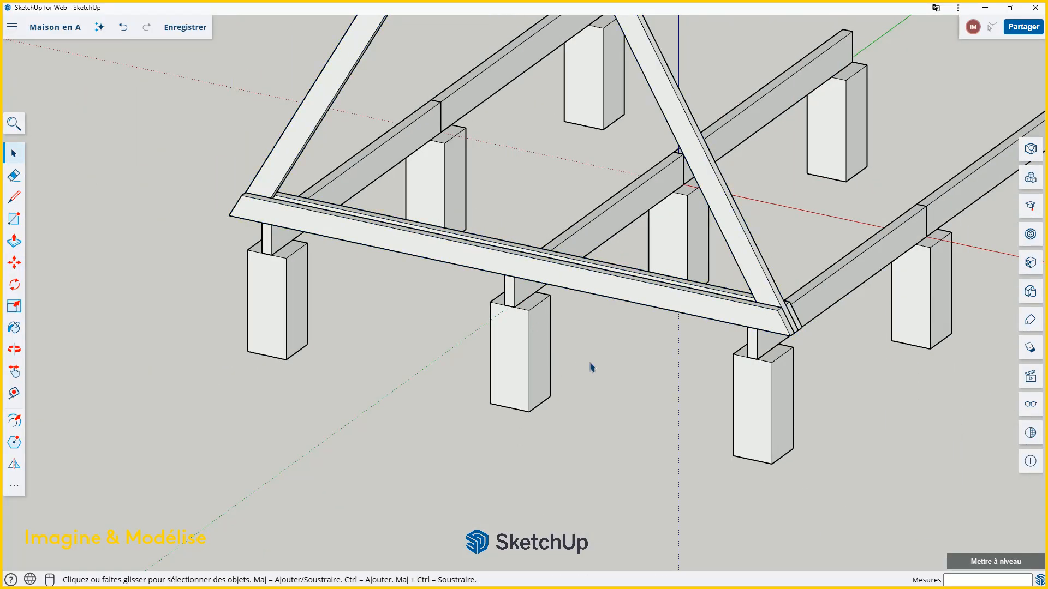
scroll(590, 365, down, 5)
middle_drag(589, 365, 525, 335)
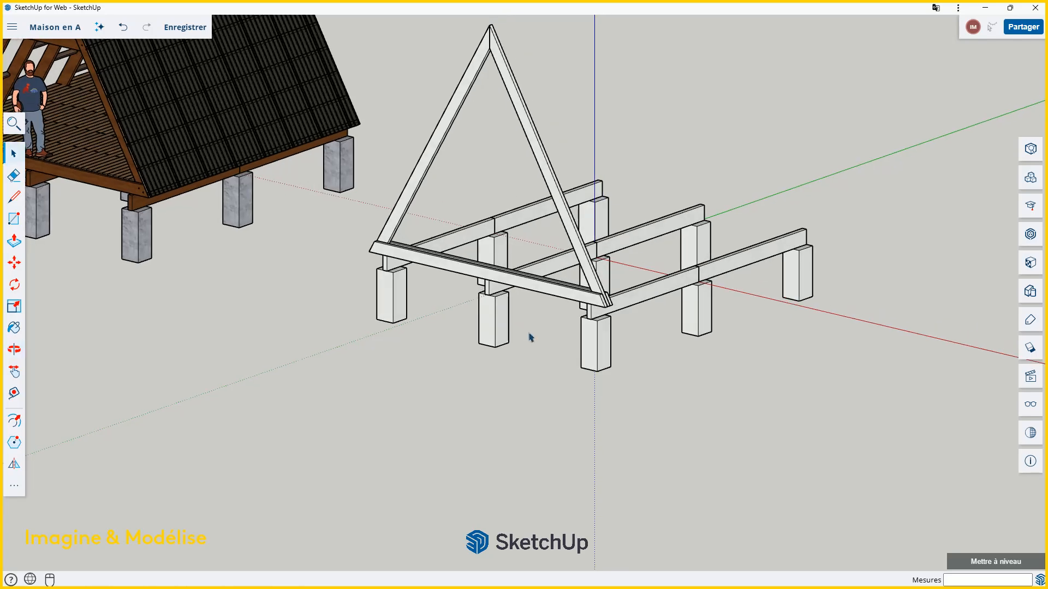
- Compare how the truss rests on the foundation's support beams with the finished reference house, from close up and from the front
scroll(194, 209, up, 5)
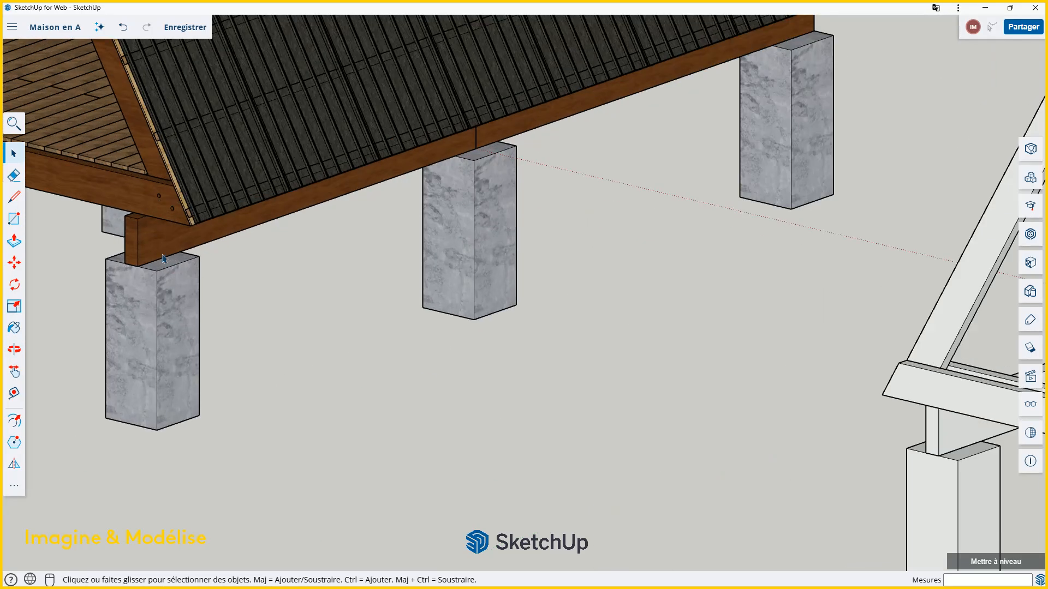
scroll(351, 296, down, 5)
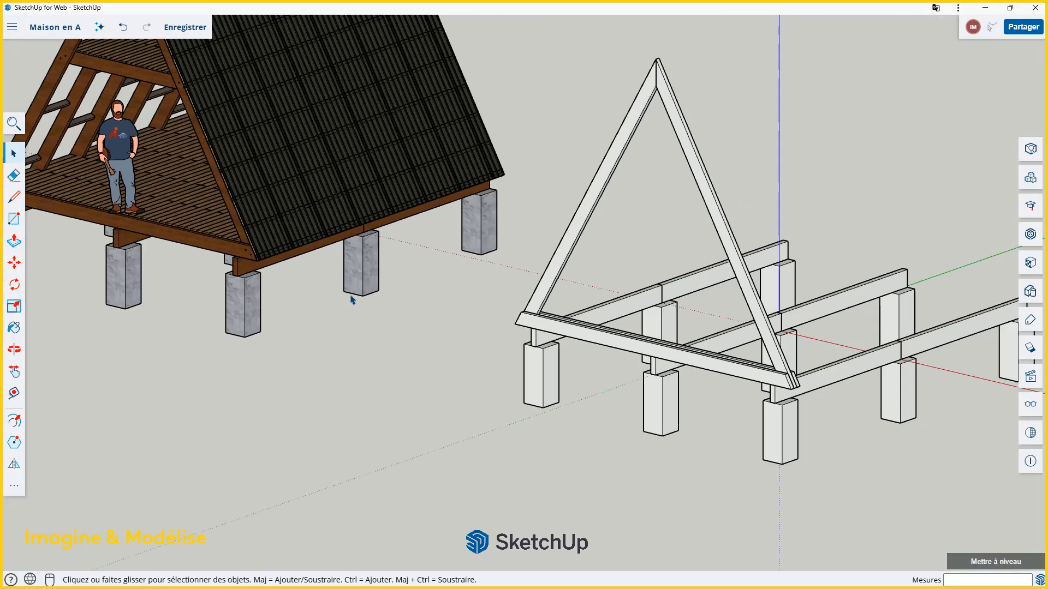
scroll(671, 392, up, 8)
scroll(646, 337, down, 3)
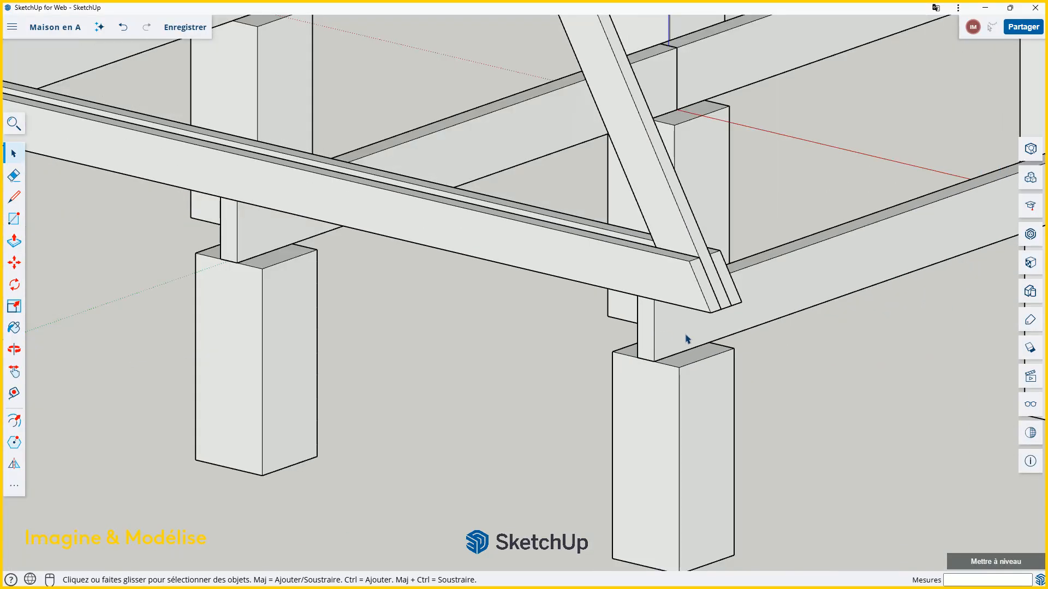
middle_drag(683, 339, 722, 314)
scroll(648, 352, down, 3)
scroll(631, 358, up, 3)
scroll(591, 353, down, 5)
scroll(578, 315, down, 3)
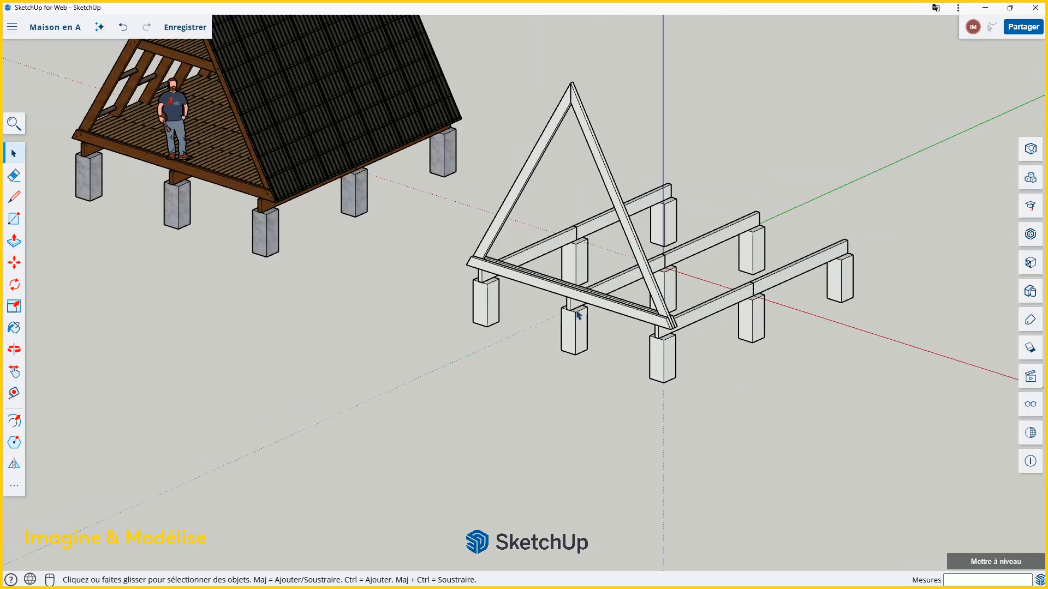
scroll(615, 215, up, 3)
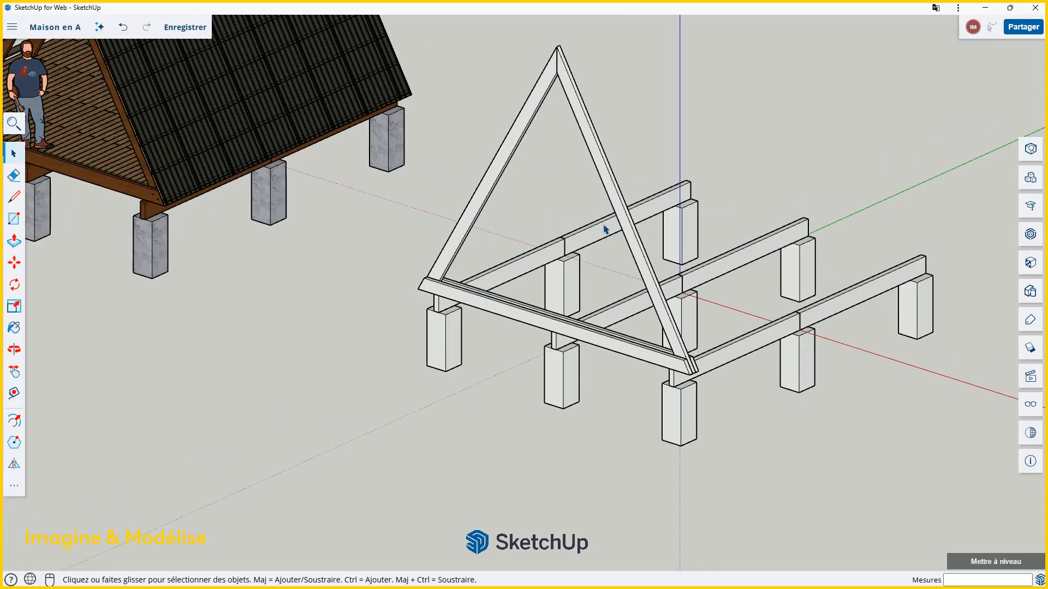
middle_drag(611, 241, 704, 191)
scroll(565, 329, down, 4)
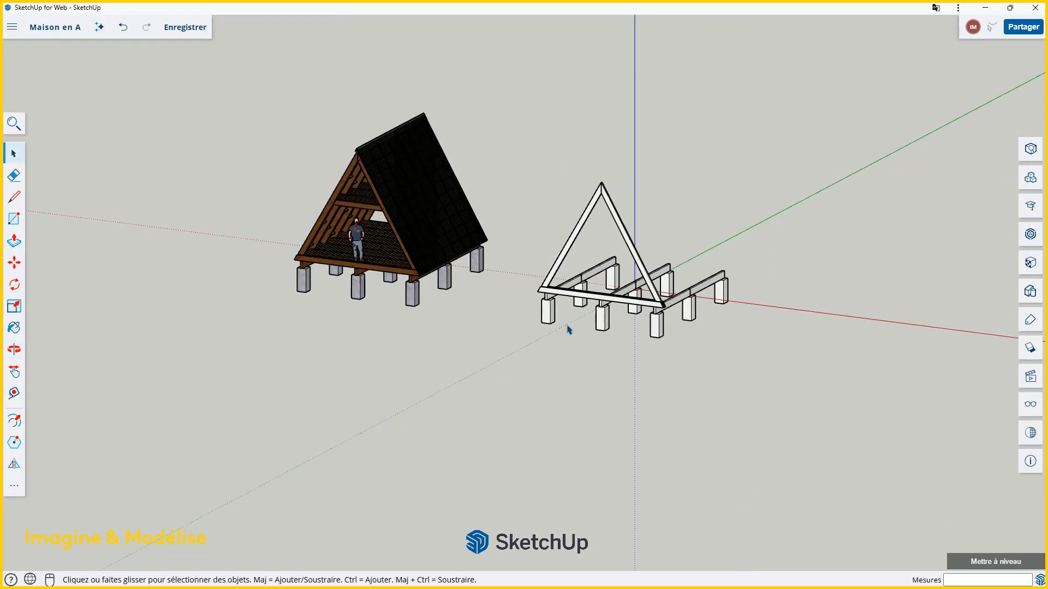
middle_drag(566, 328, 733, 238)
scroll(705, 247, up, 2)
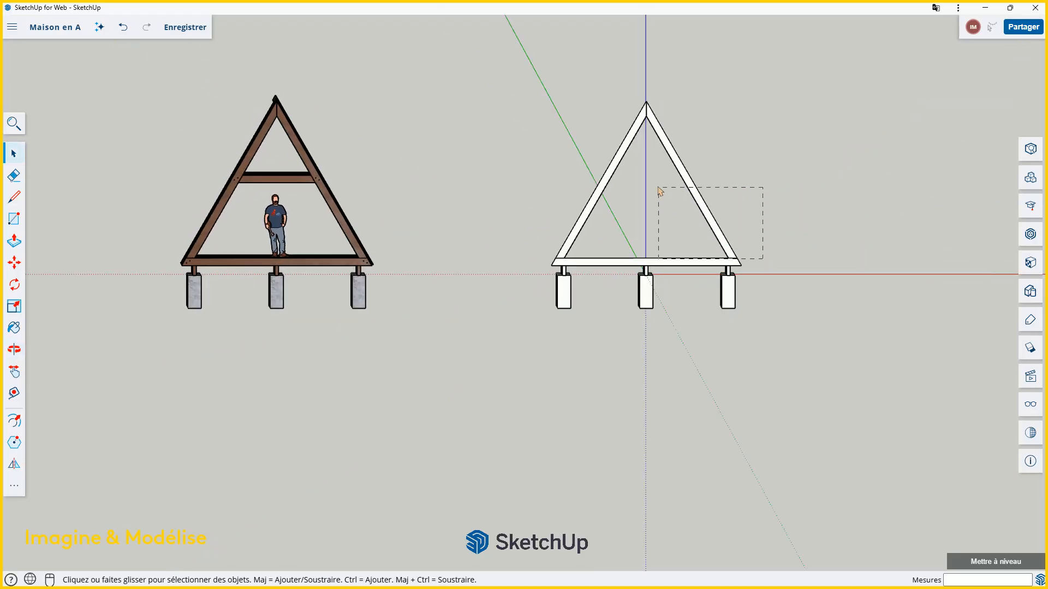
drag(510, 95, 509, 91)
scroll(682, 240, up, 3)
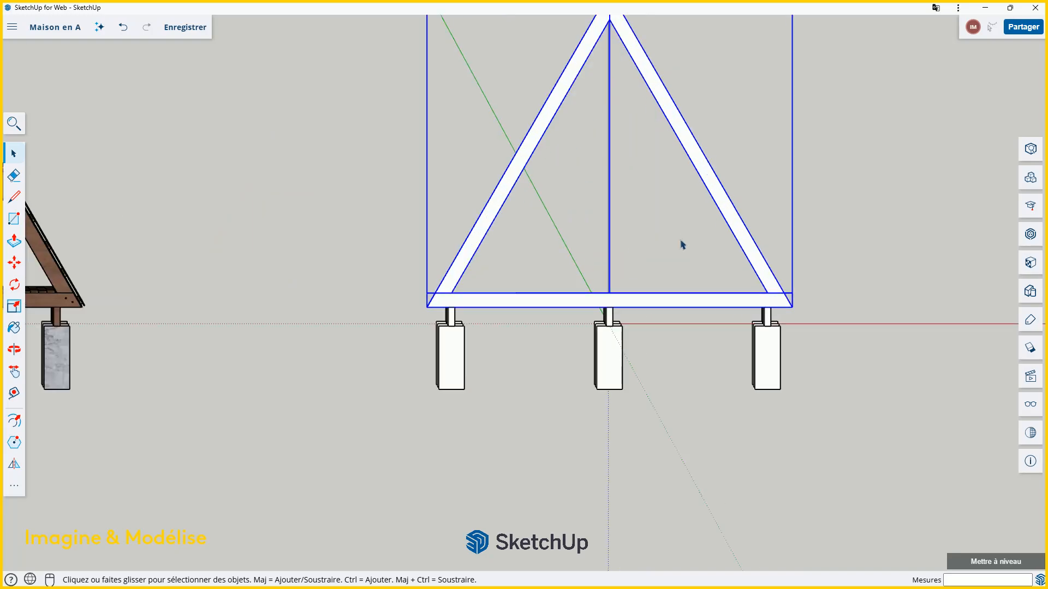
scroll(661, 262, down, 3)
middle_drag(662, 262, 608, 335)
click(799, 240)
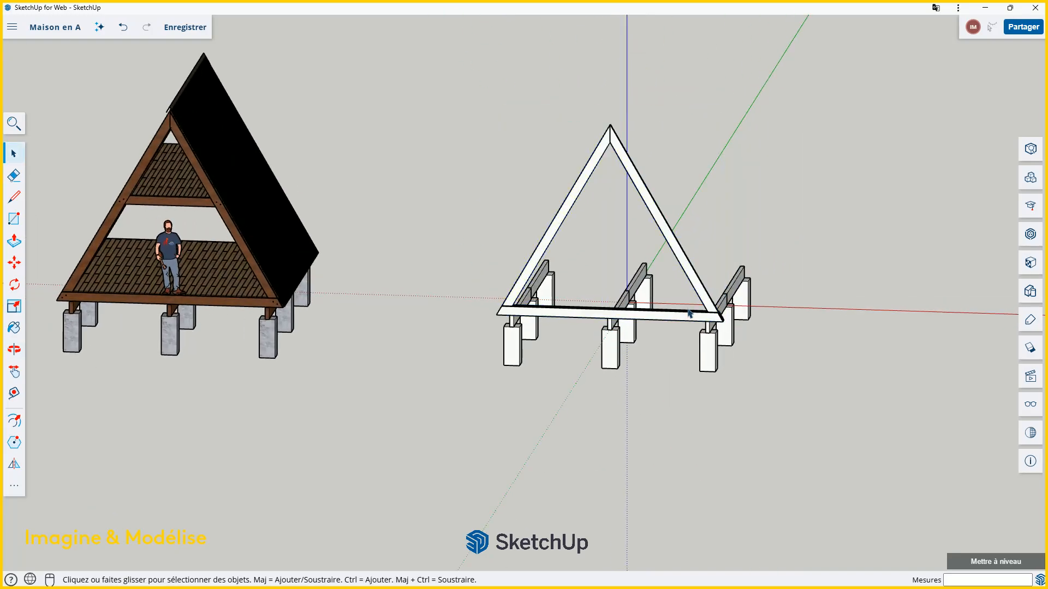
- Try to move the whole truss along the green axis, aligning its rafter foot's bottom midpoint with the front corner post's top side edge midpoint
scroll(666, 351, up, 5)
click(667, 351)
scroll(679, 345, down, 2)
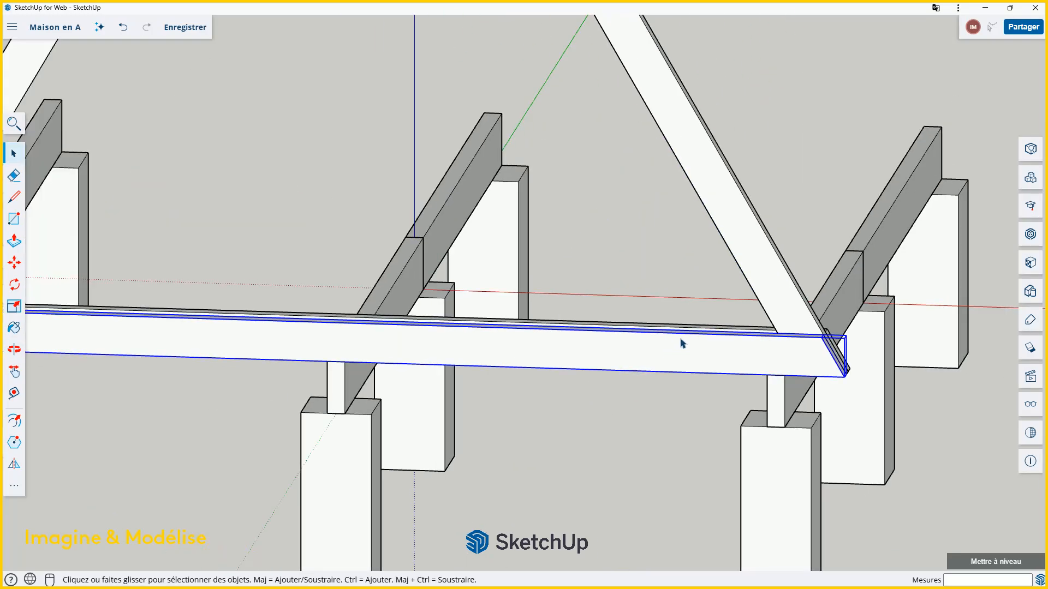
scroll(681, 344, down, 2)
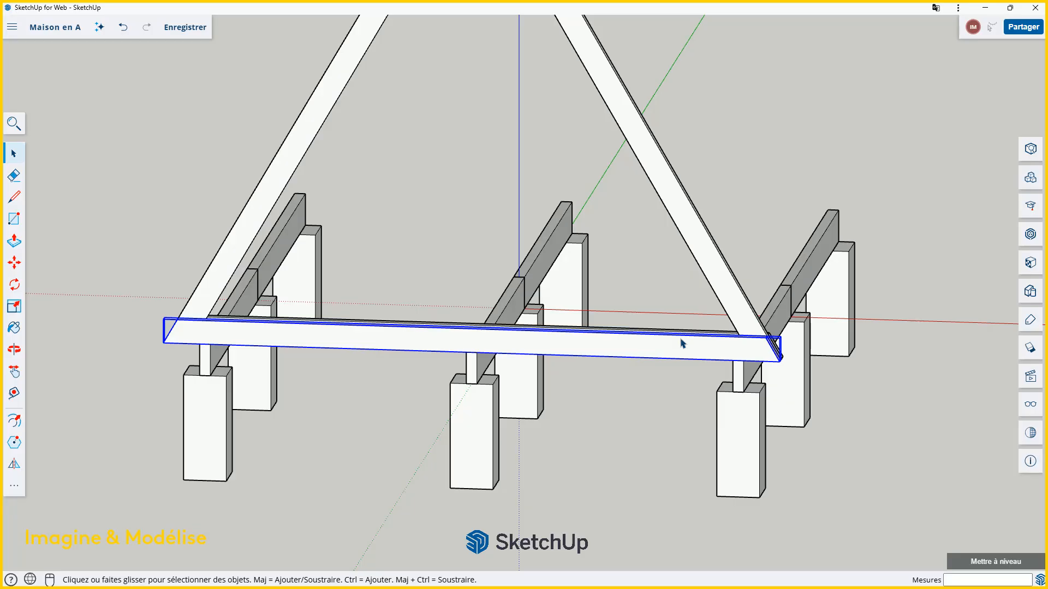
scroll(681, 340, up, 3)
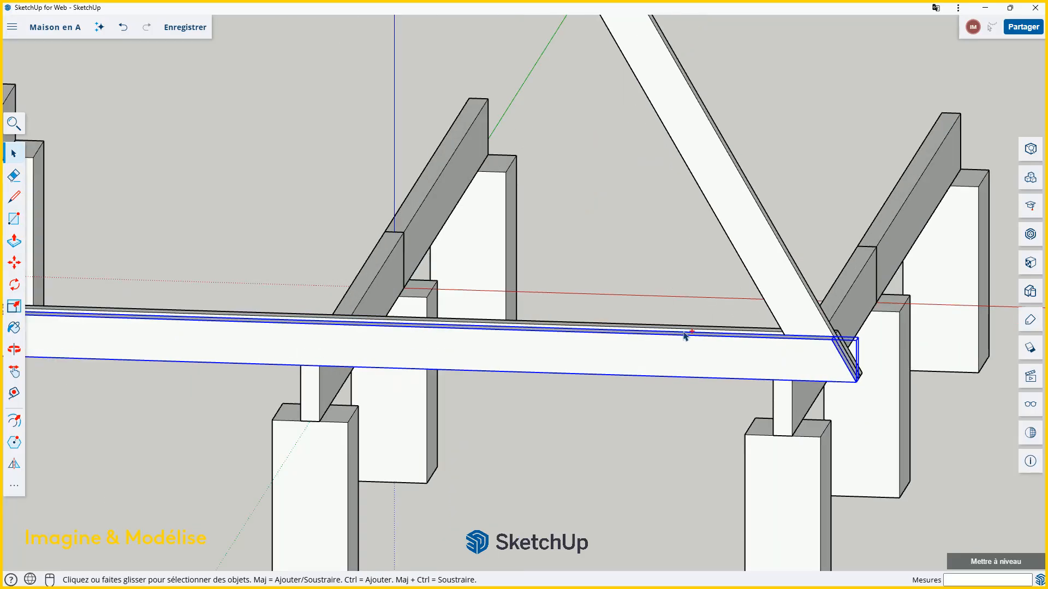
scroll(771, 363, down, 3)
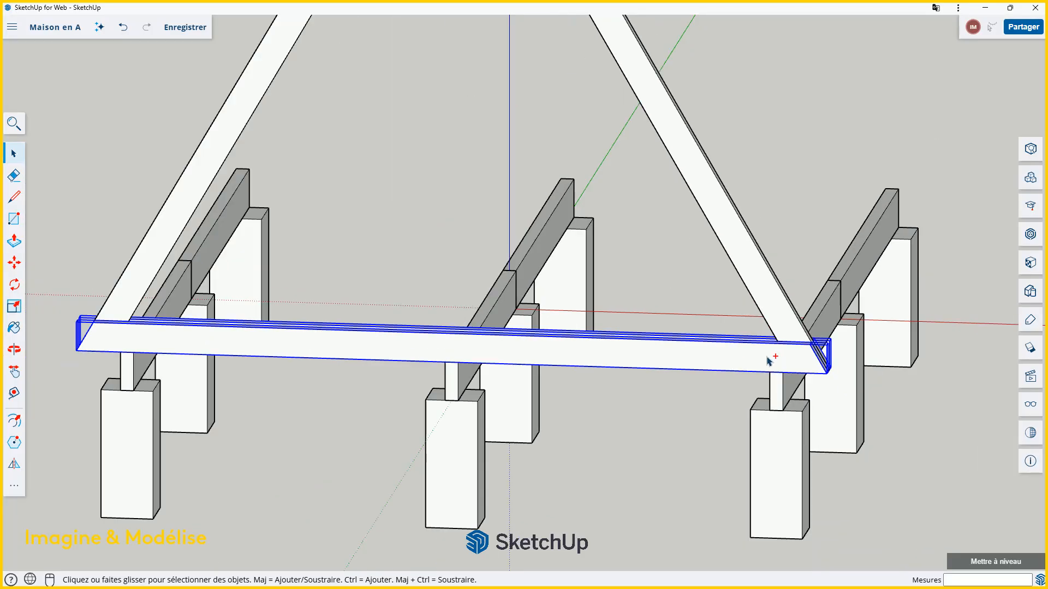
shift+click(771, 304)
scroll(772, 307, down, 2)
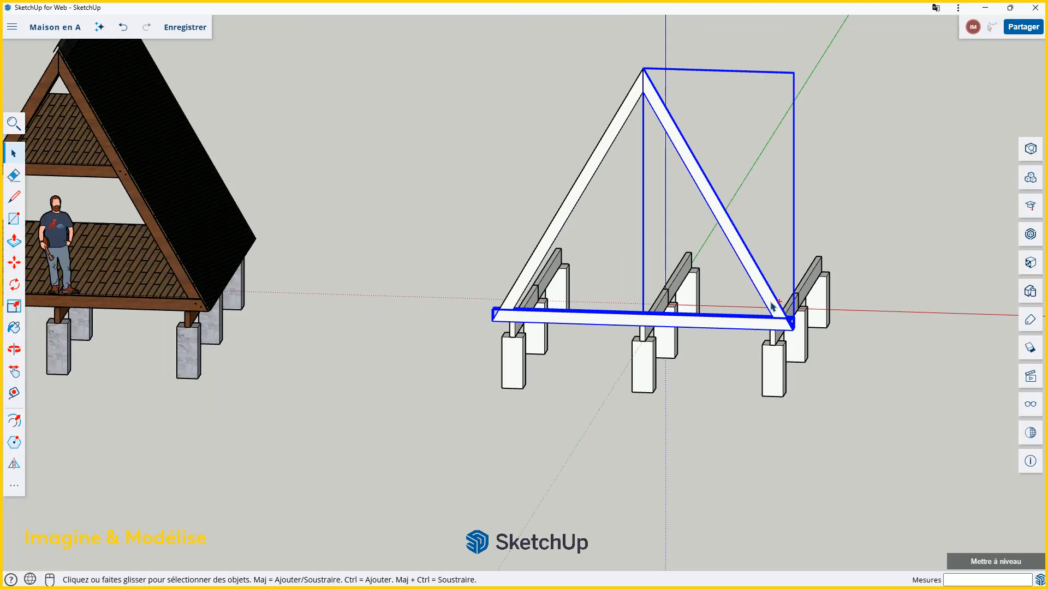
shift+click(571, 216)
middle_drag(584, 342, 596, 414)
scroll(622, 382, up, 6)
scroll(625, 382, down, 5)
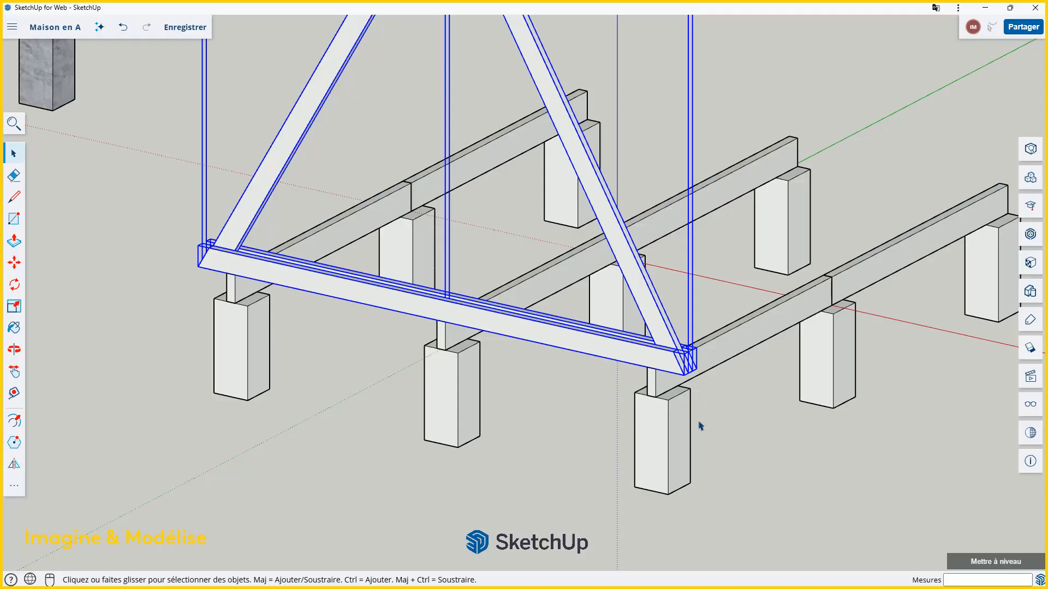
scroll(657, 396, up, 3)
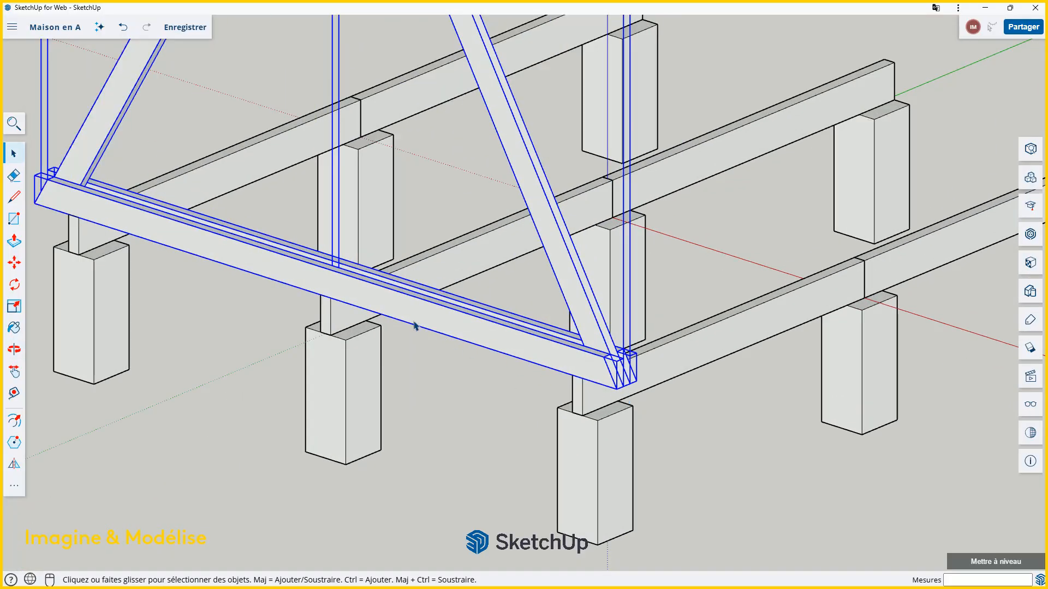
click(15, 262)
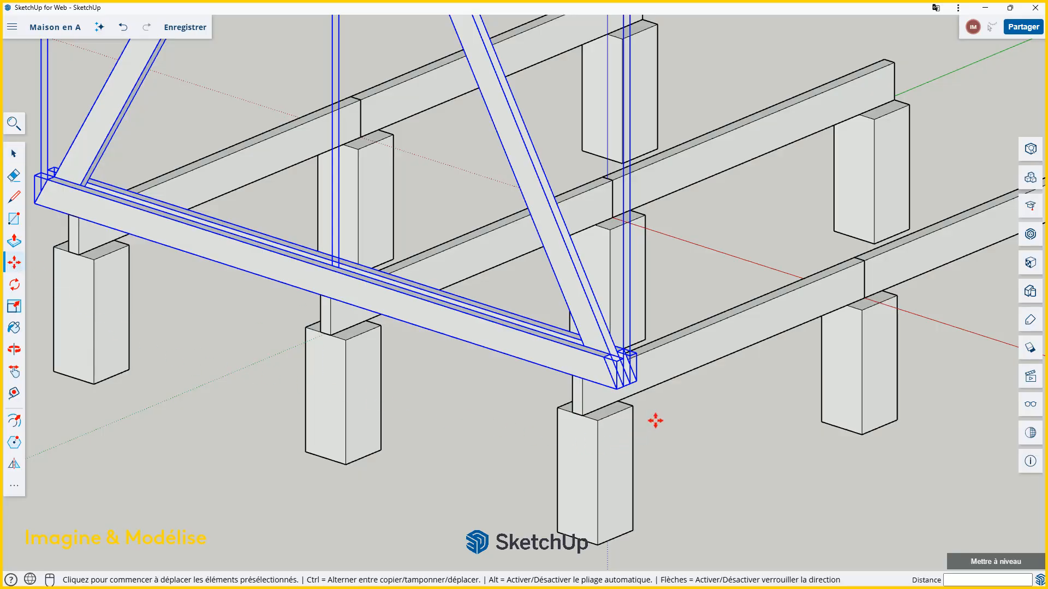
scroll(655, 420, up, 6)
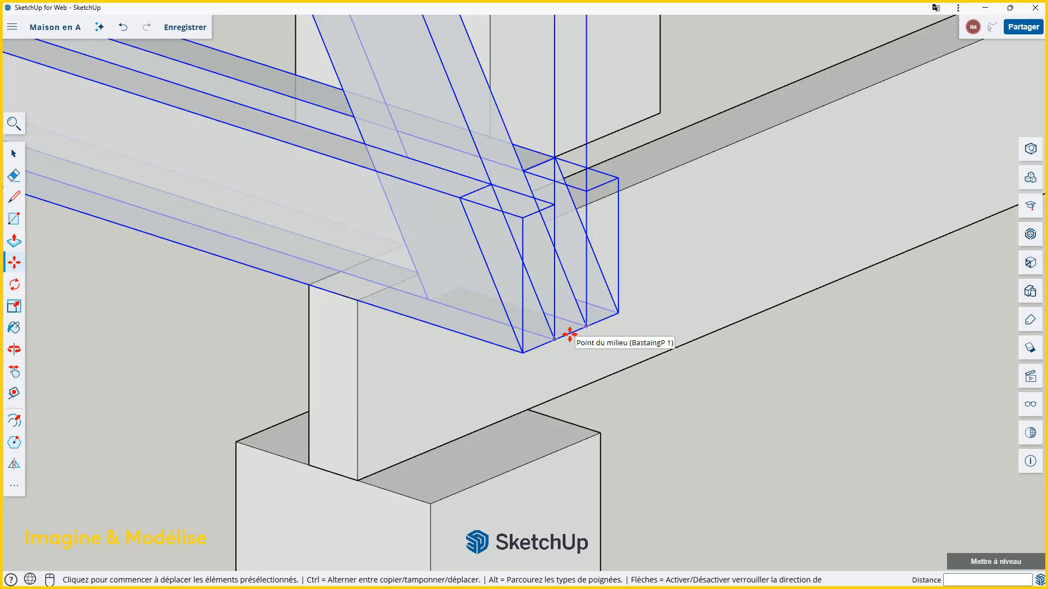
scroll(569, 334, down, 2)
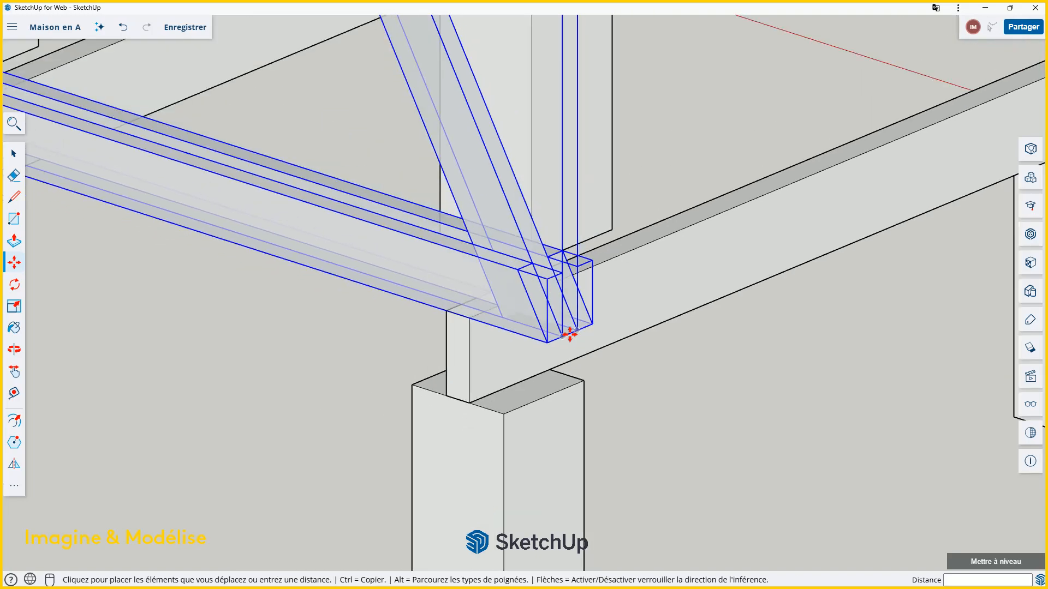
click(569, 334)
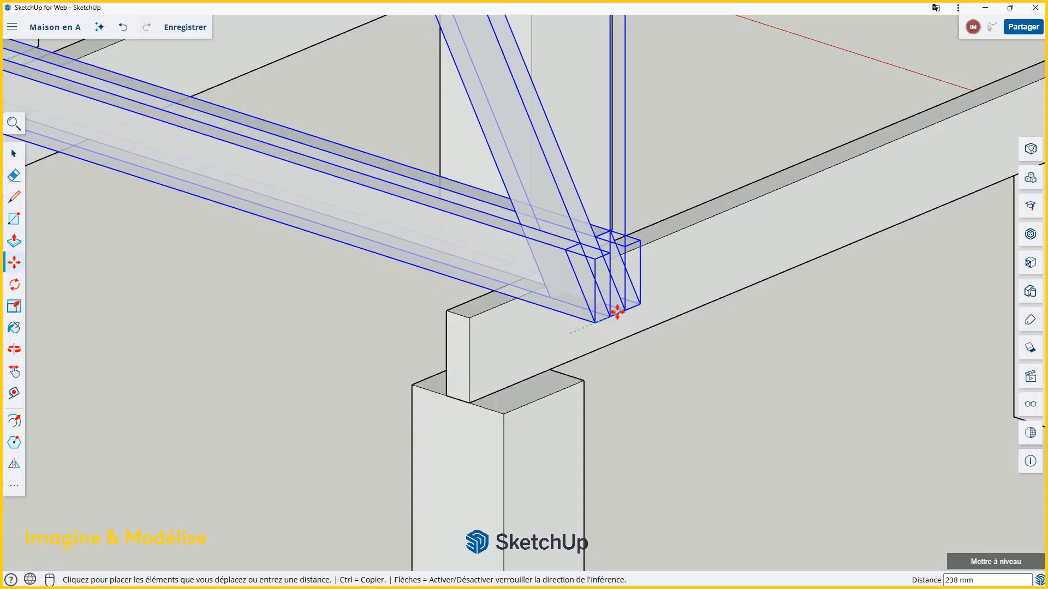
key(ctrl)
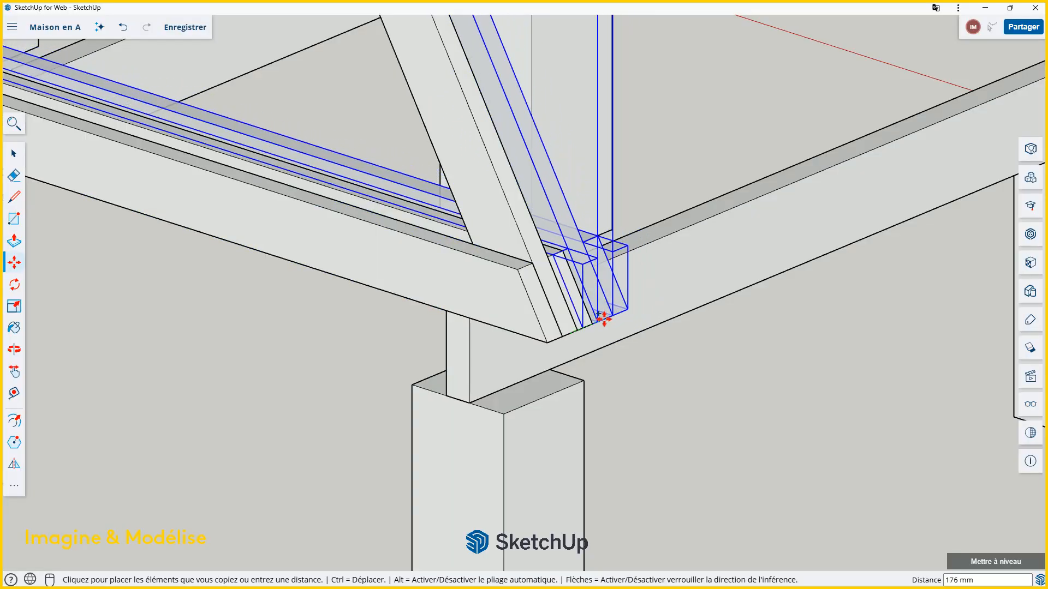
key(ctrl)
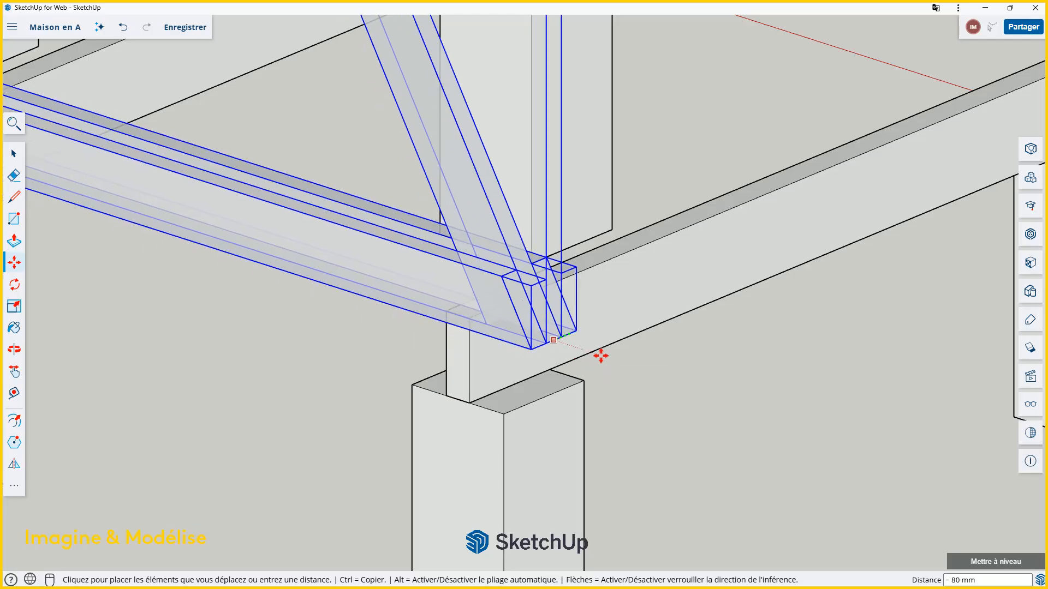
click(544, 399)
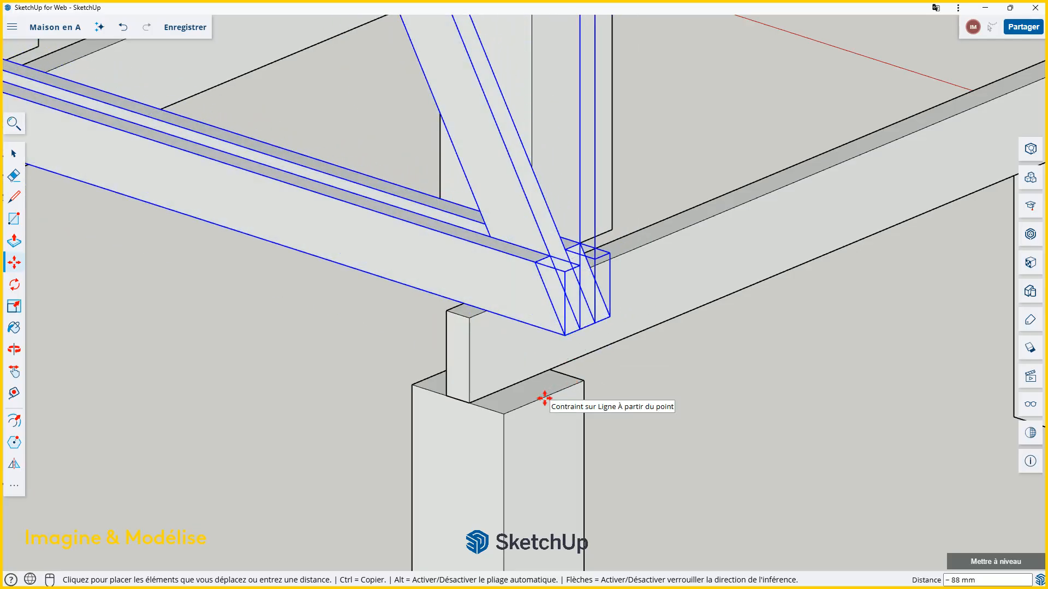
key(space)
click(634, 376)
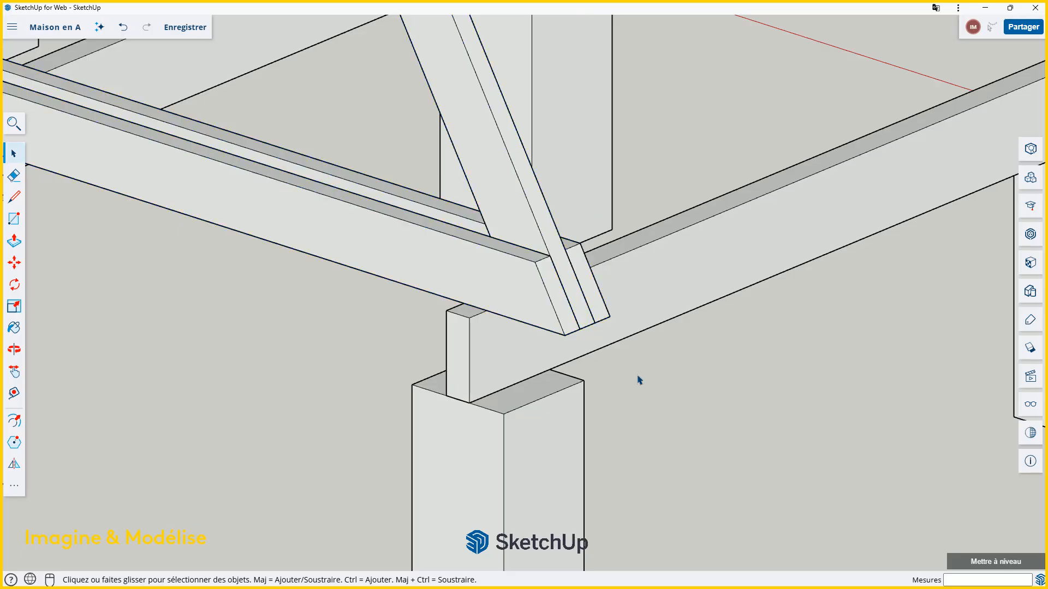
- Undo the last move of the truss along the support beams
scroll(636, 376, down, 4)
middle_drag(647, 387, 610, 351)
scroll(655, 382, down, 5)
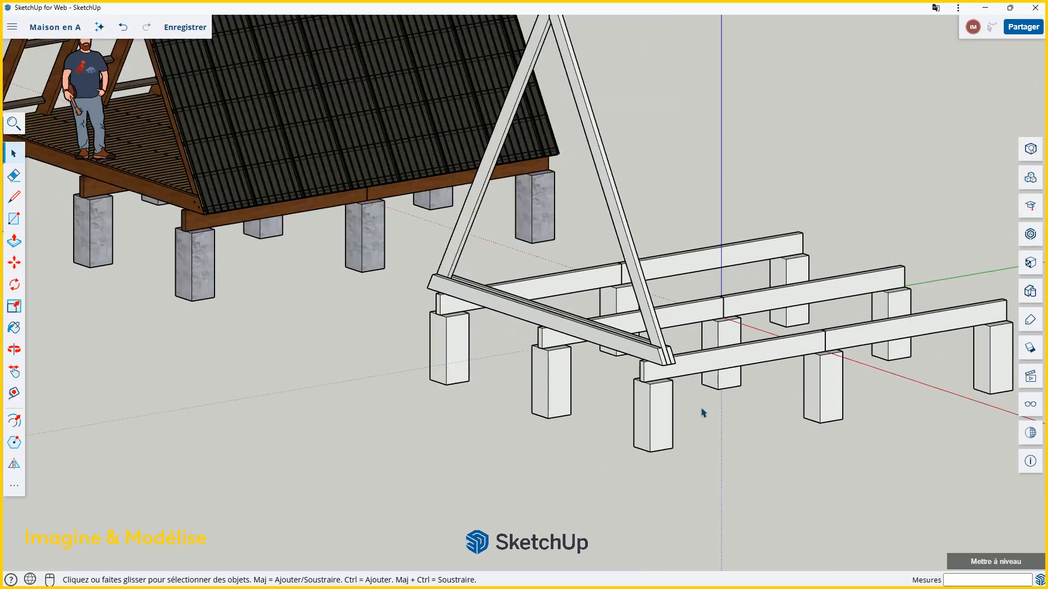
scroll(635, 303, up, 3)
scroll(398, 287, up, 2)
scroll(533, 276, down, 3)
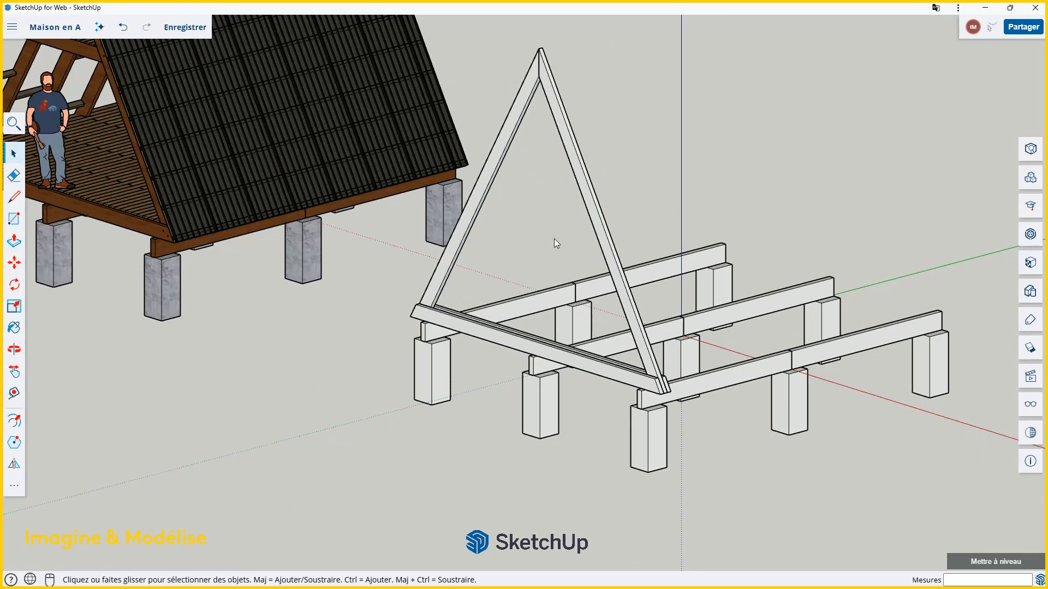
key(ctrl+z)
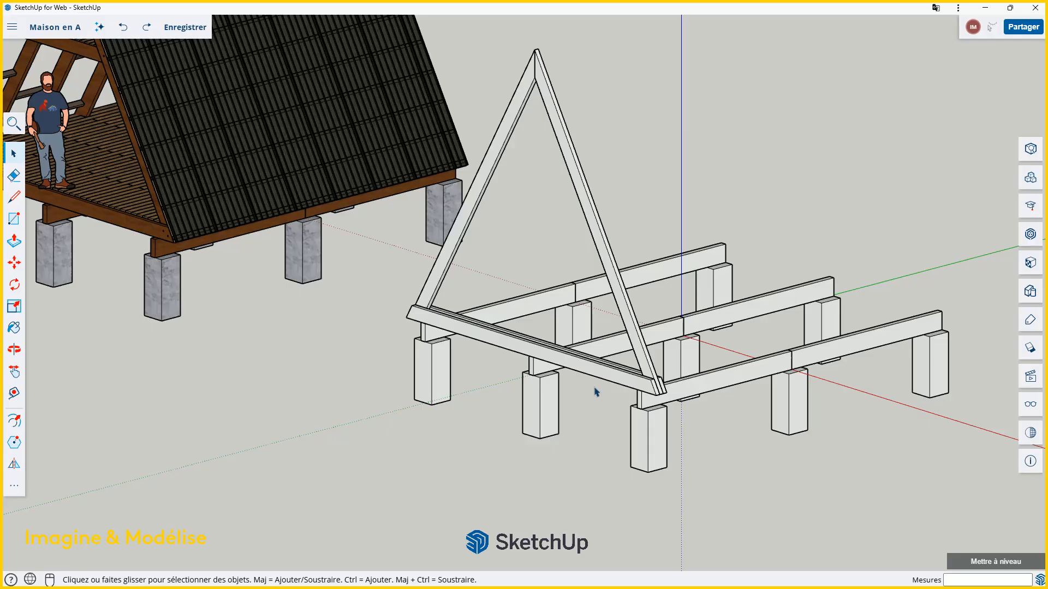
- Move the whole truss along the green axis, aligning its rafter foot's bottom edge midpoint with the front corner post's top side edge midpoint
scroll(596, 391, up, 6)
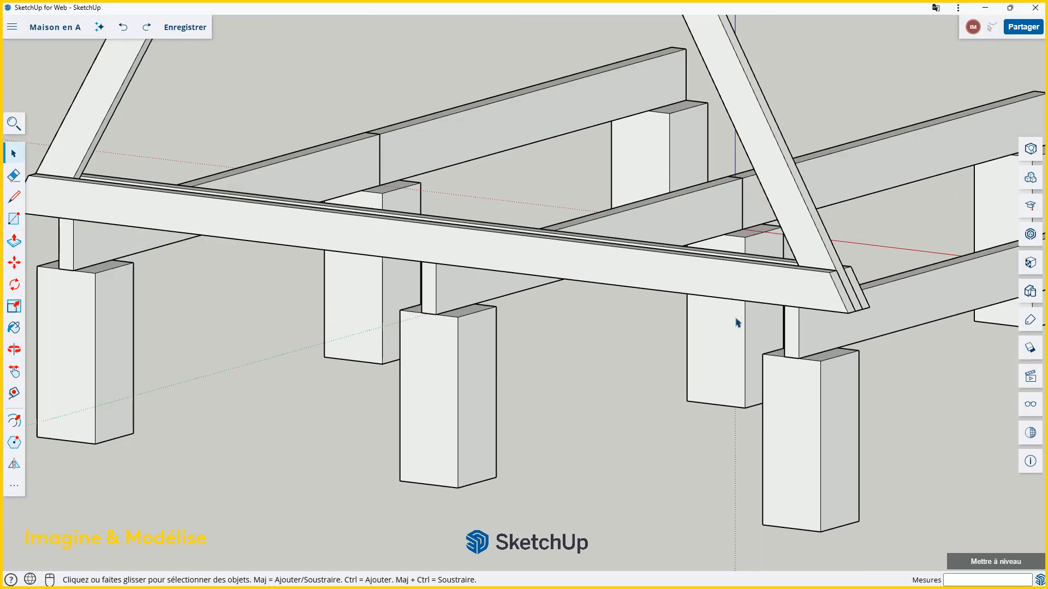
middle_drag(736, 323, 697, 358)
scroll(543, 360, down, 2)
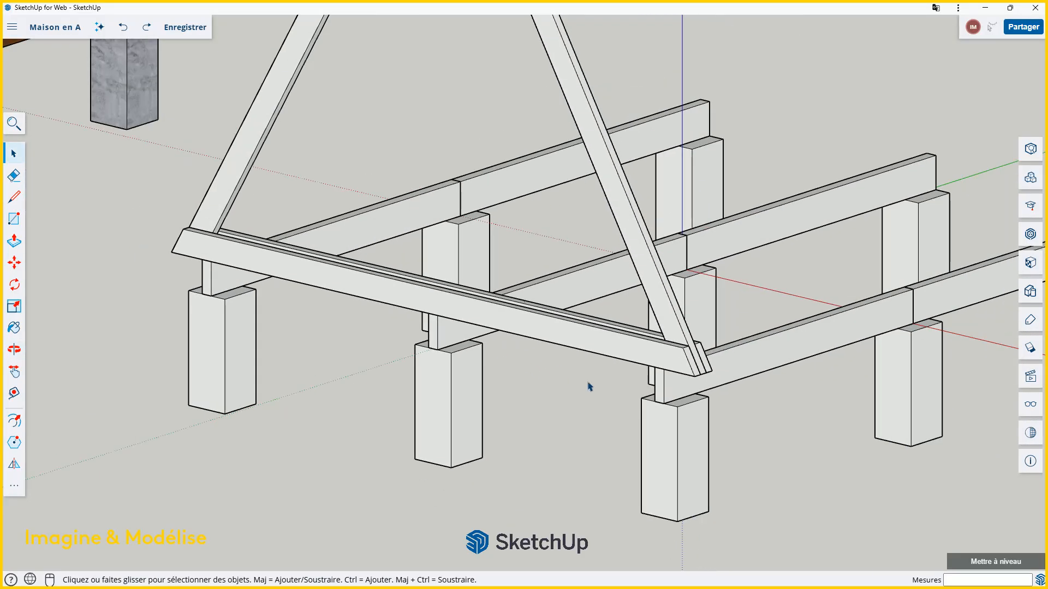
scroll(607, 393, down, 1)
click(618, 345)
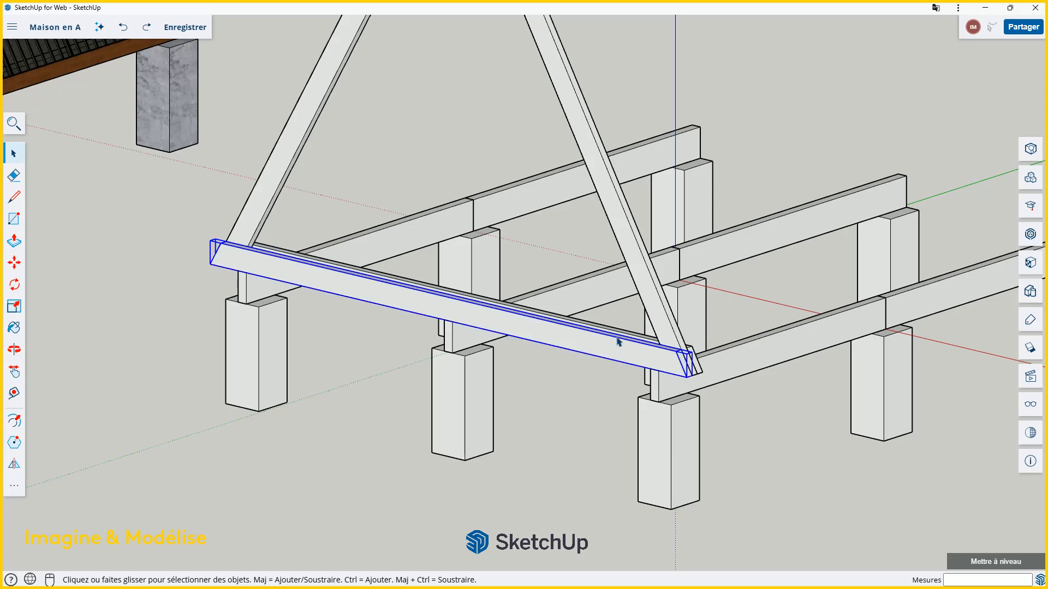
scroll(624, 347, up, 4)
scroll(628, 348, down, 4)
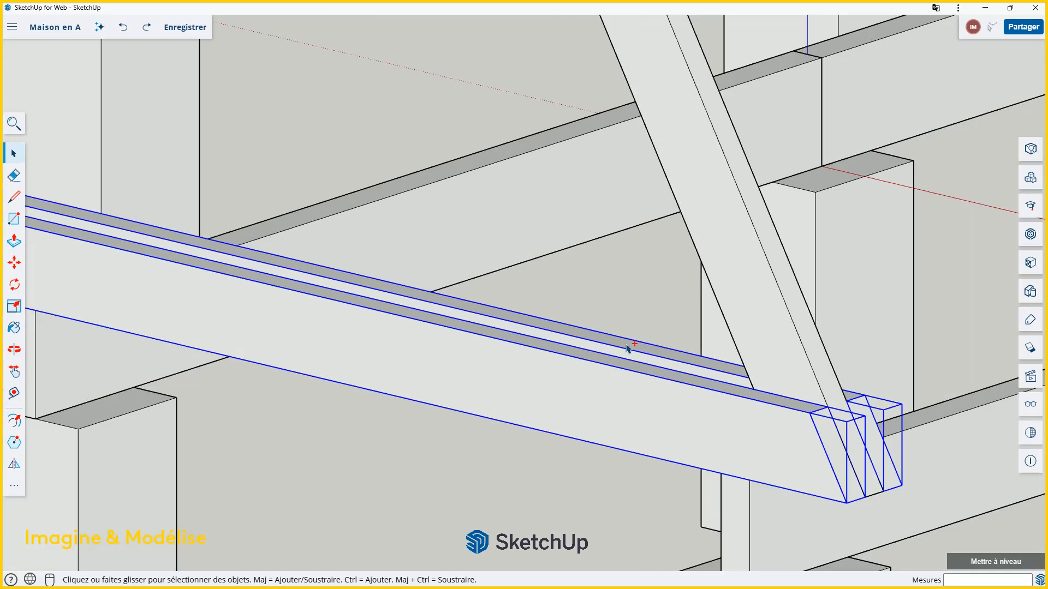
ctrl+click(634, 250)
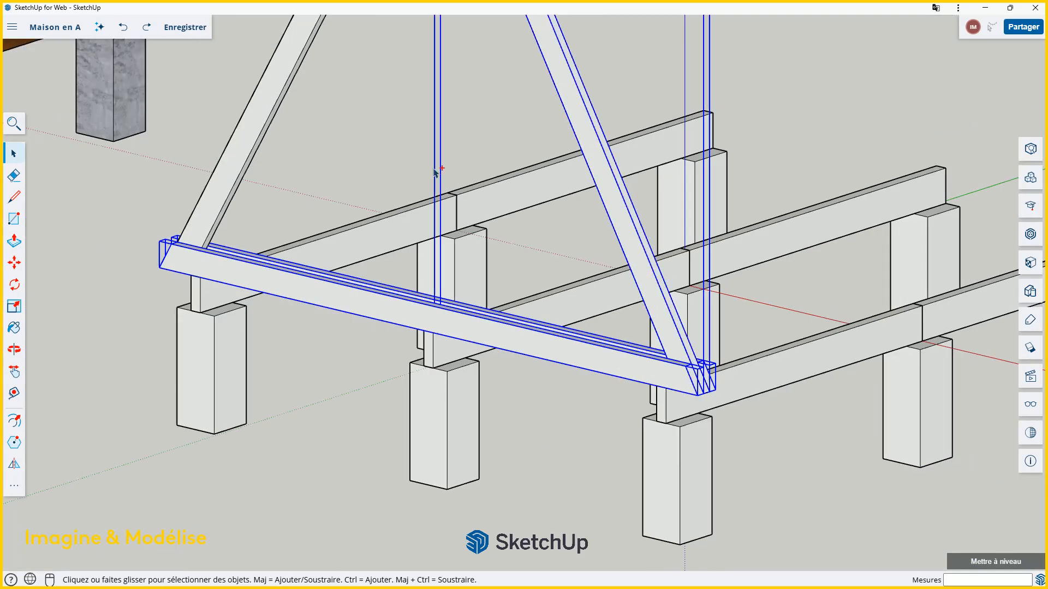
ctrl+click(255, 143)
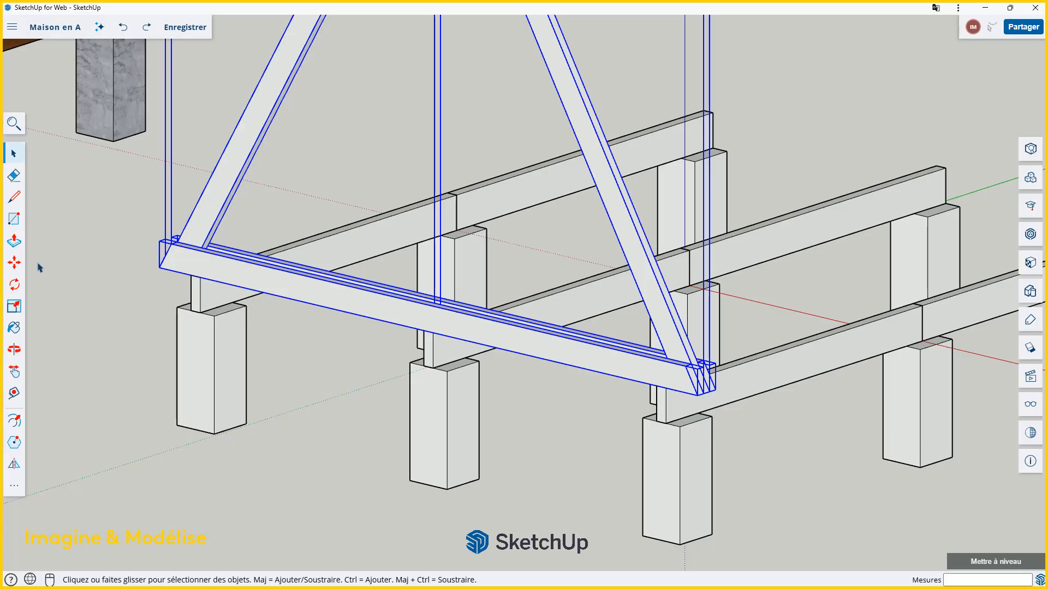
click(16, 264)
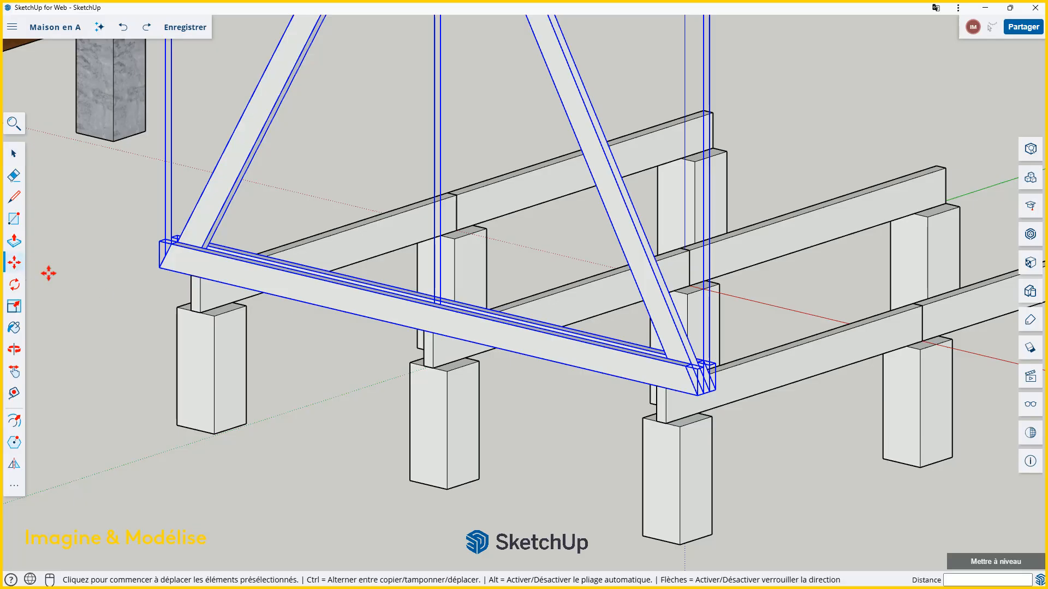
scroll(761, 412, up, 5)
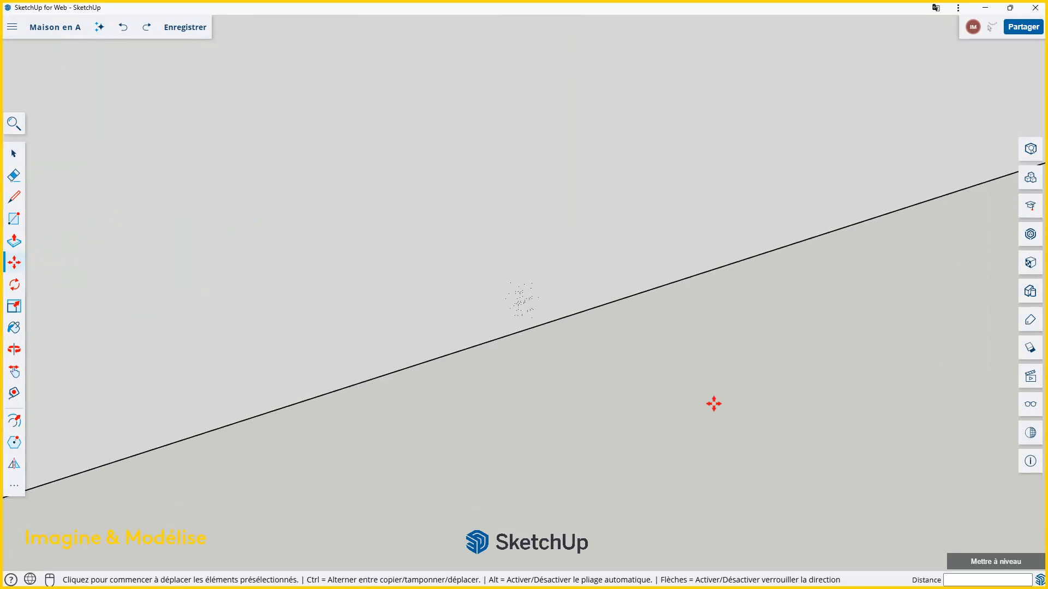
scroll(713, 402, down, 3)
scroll(611, 406, up, 4)
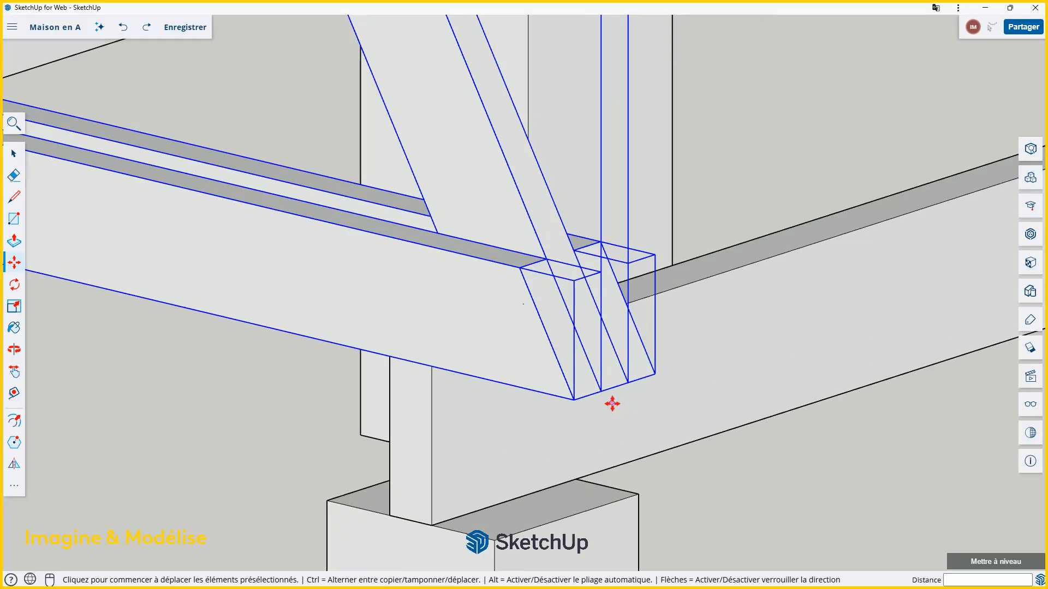
click(613, 391)
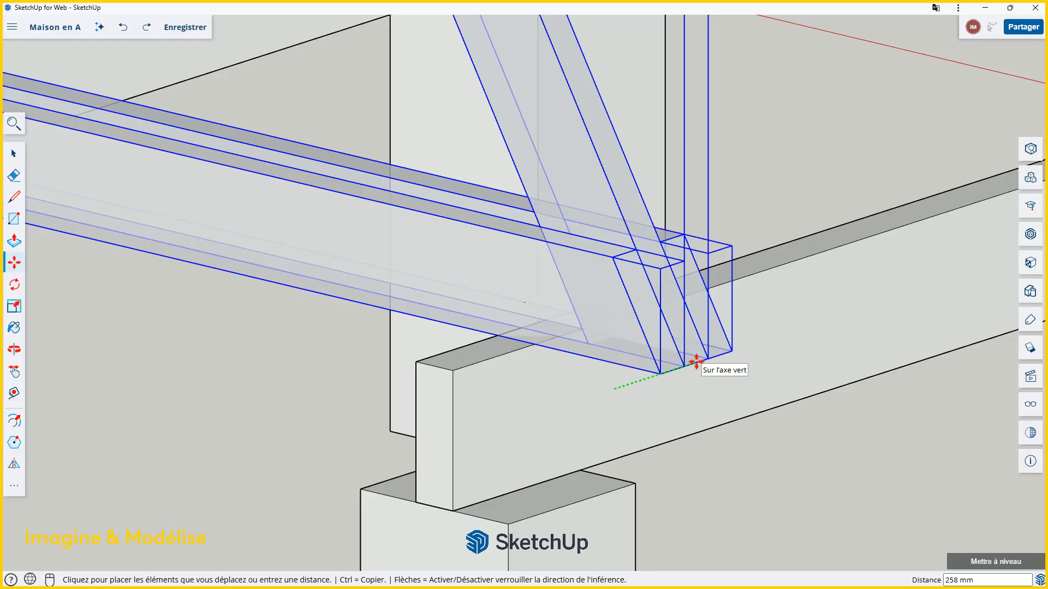
scroll(696, 362, down, 5)
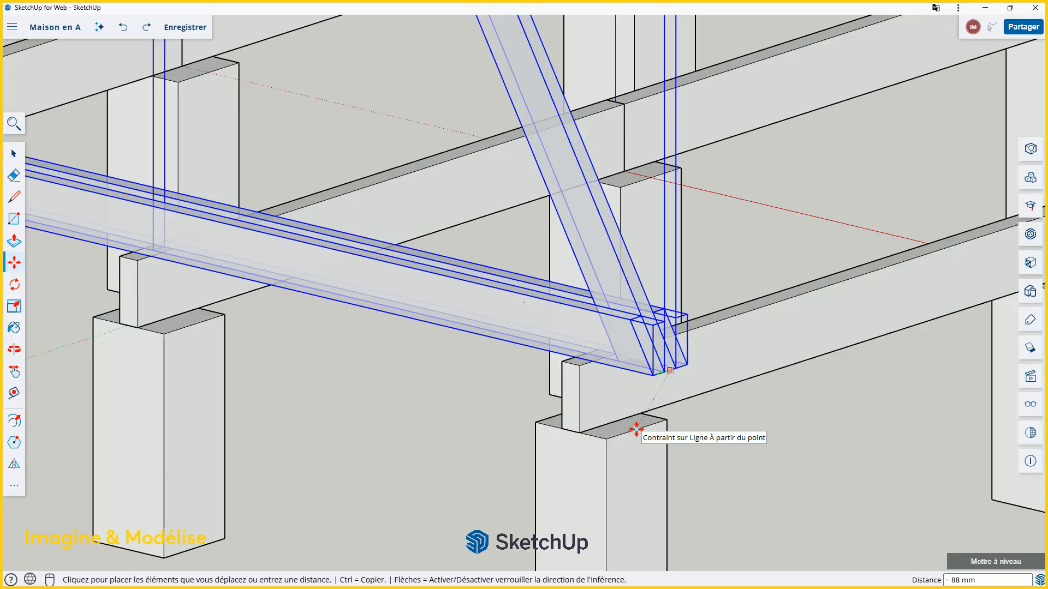
click(636, 429)
key(space)
click(688, 425)
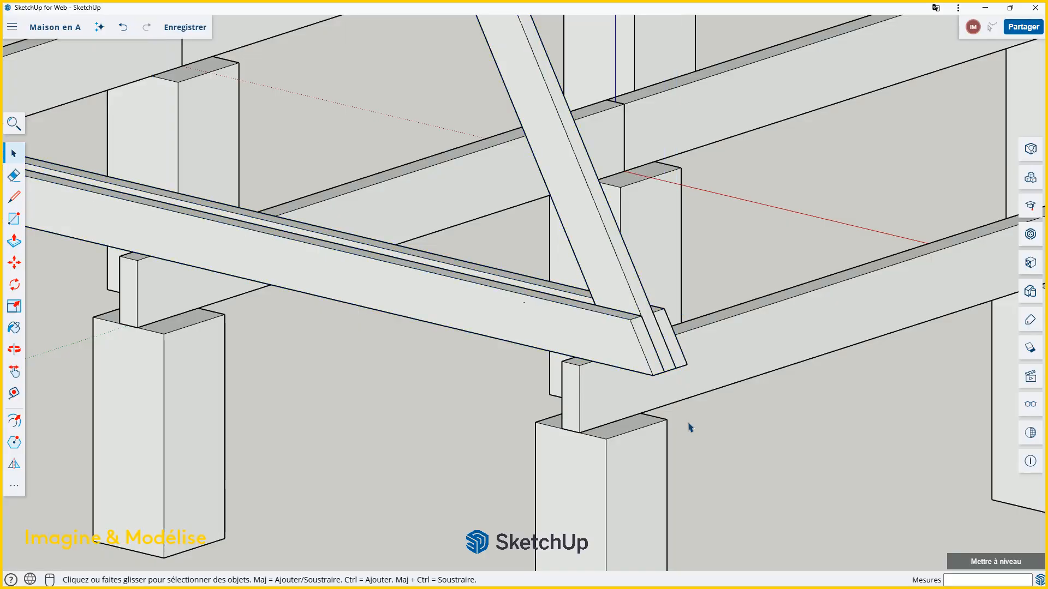
- Check the truss's position over the front posts from the side and examine the row of trusses in the finished reference house
scroll(689, 427, down, 10)
middle_drag(697, 428, 437, 367)
scroll(707, 463, down, 3)
scroll(288, 305, up, 5)
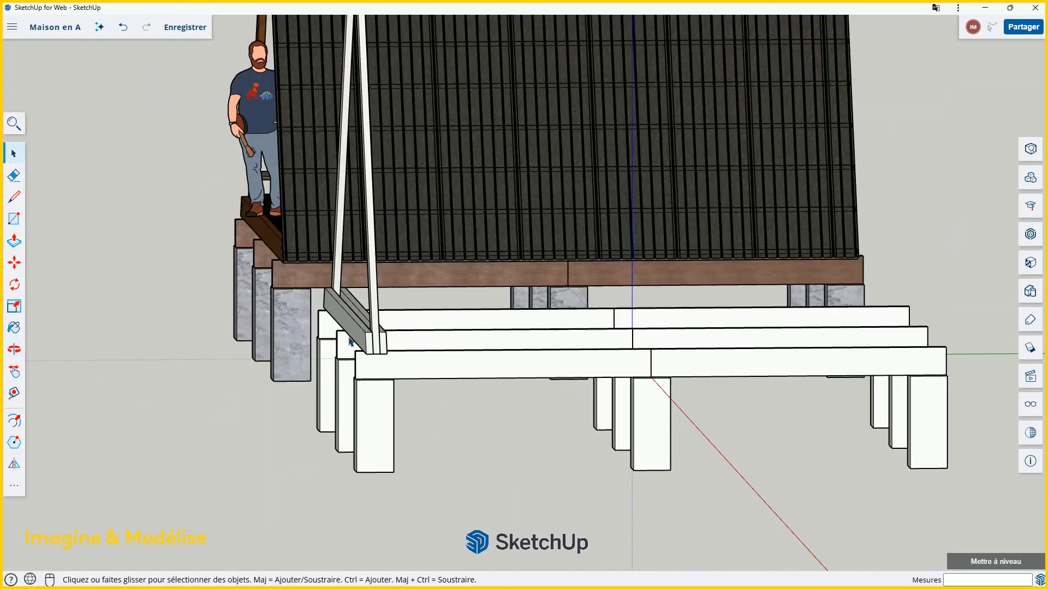
middle_drag(350, 341, 449, 343)
scroll(417, 419, down, 5)
middle_drag(435, 416, 499, 461)
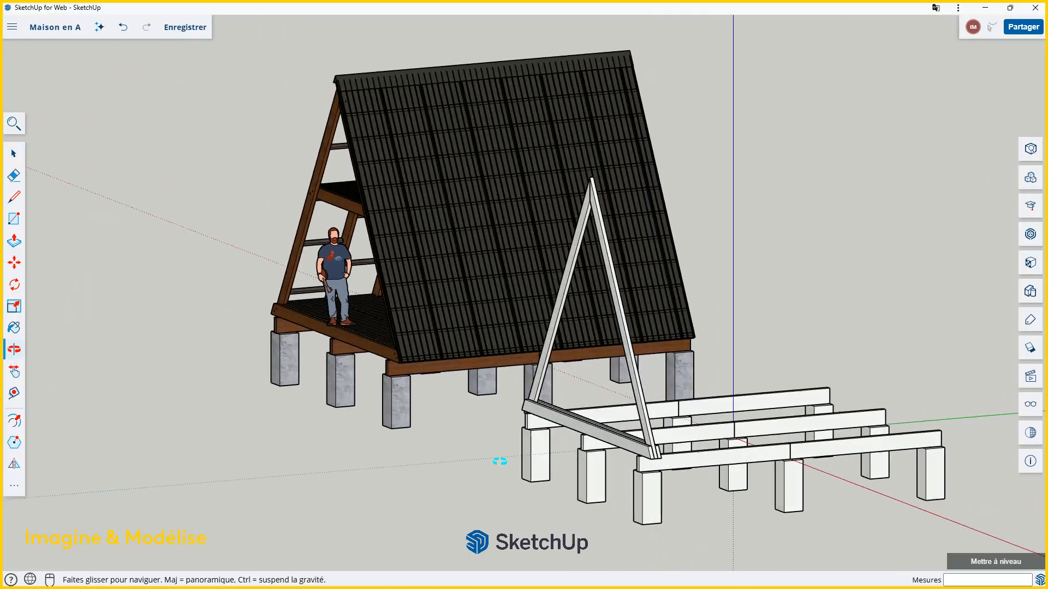
scroll(489, 413, down, 5)
middle_drag(437, 386, 465, 394)
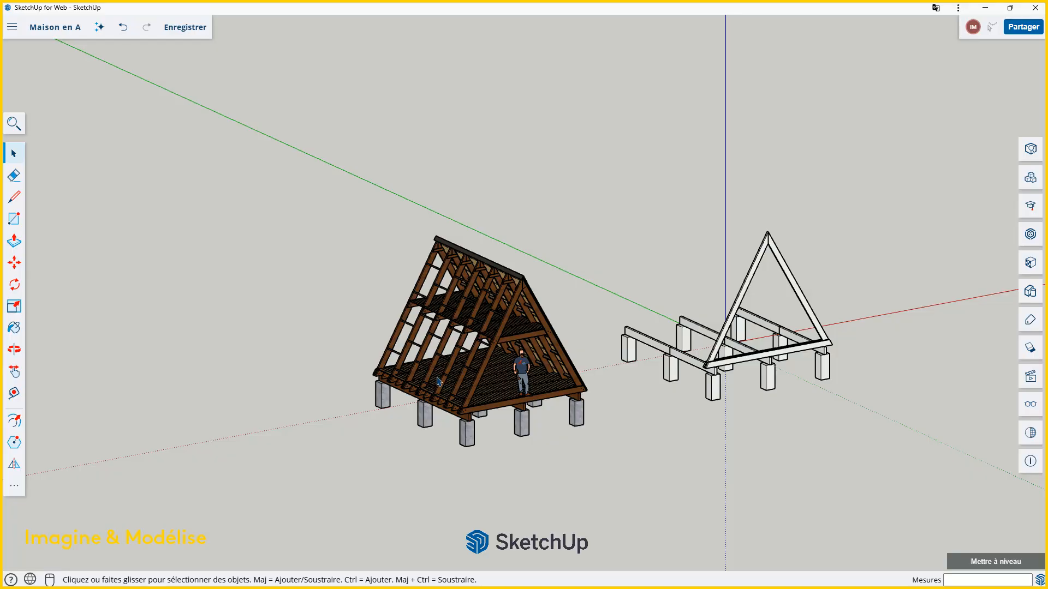
scroll(438, 380, up, 6)
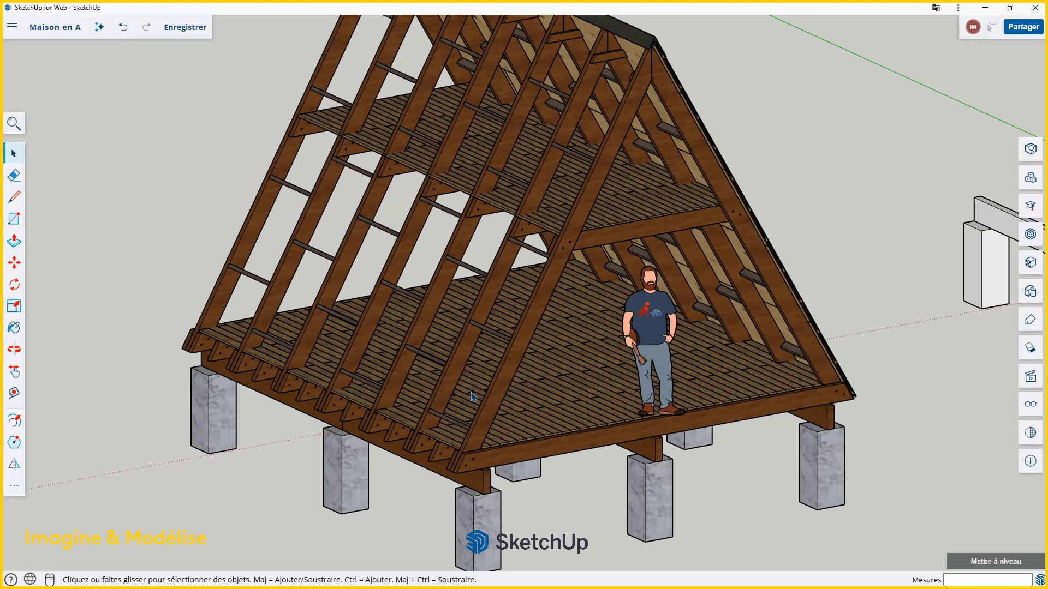
scroll(473, 397, down, 6)
middle_drag(742, 445, 538, 451)
scroll(694, 484, up, 4)
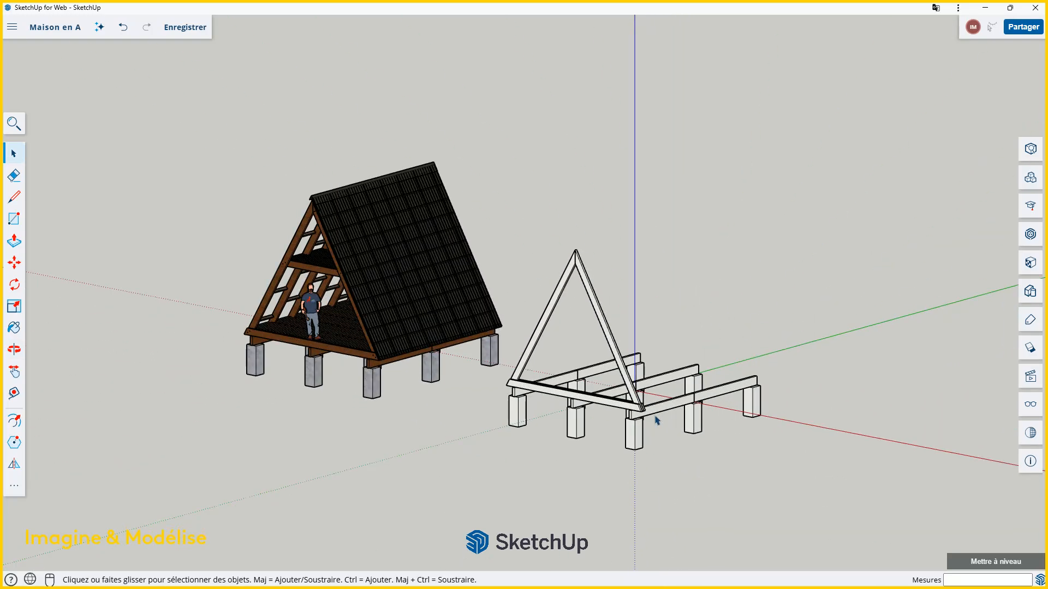
key(space)
scroll(622, 434, up, 2)
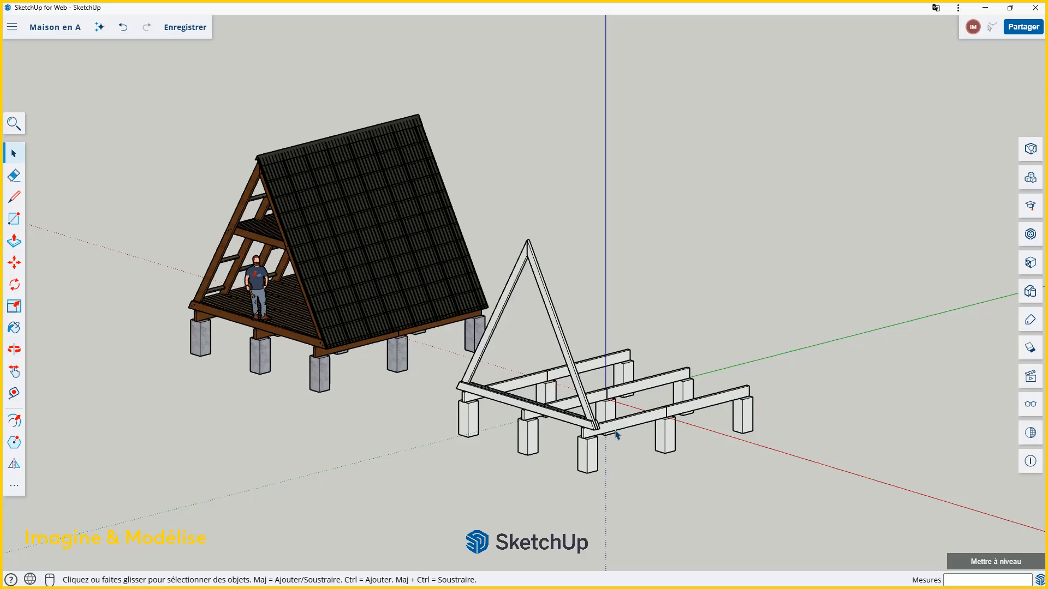
scroll(616, 434, down, 4)
middle_drag(646, 443, 729, 388)
scroll(729, 382, up, 2)
scroll(564, 379, up, 1)
scroll(498, 383, down, 5)
scroll(663, 395, up, 3)
scroll(592, 401, up, 2)
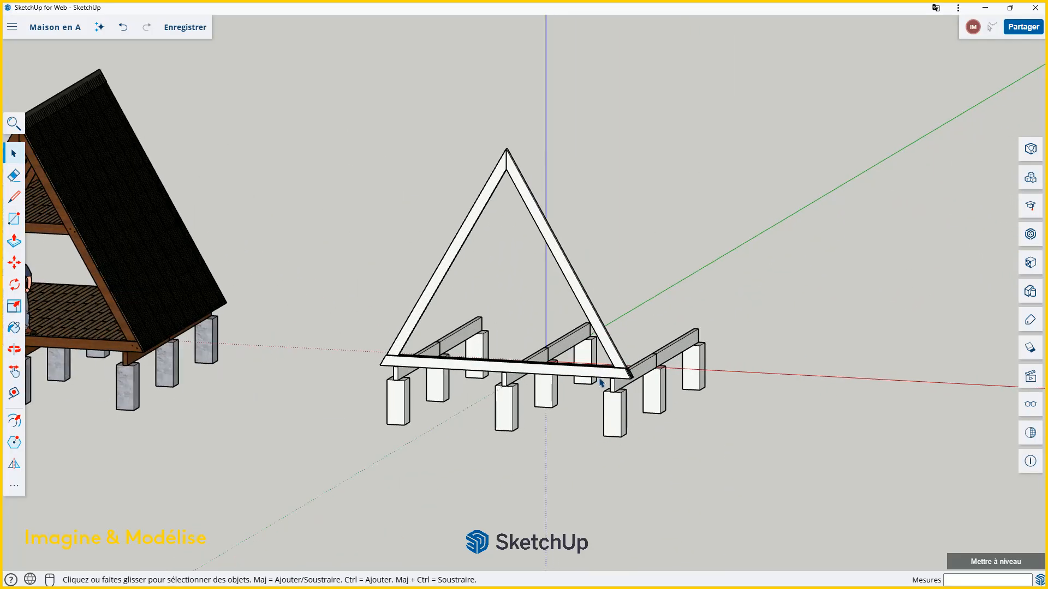
- Copy the whole truss, base beams and both rafters, 1000 mm along the green axis towards the back of the foundation
middle_drag(623, 377, 592, 399)
scroll(585, 399, up, 5)
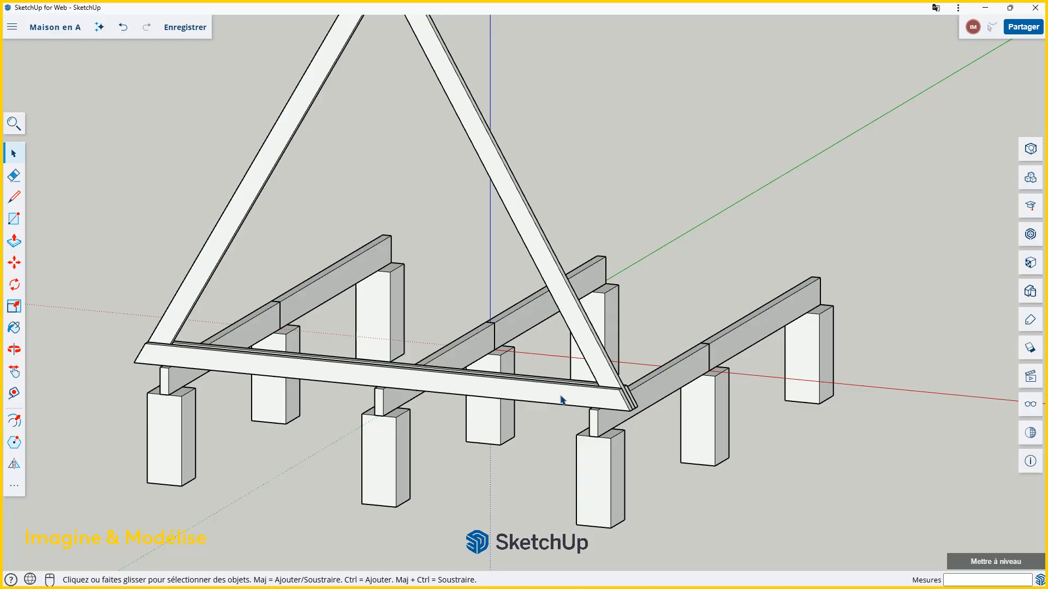
click(558, 402)
scroll(551, 390, up, 4)
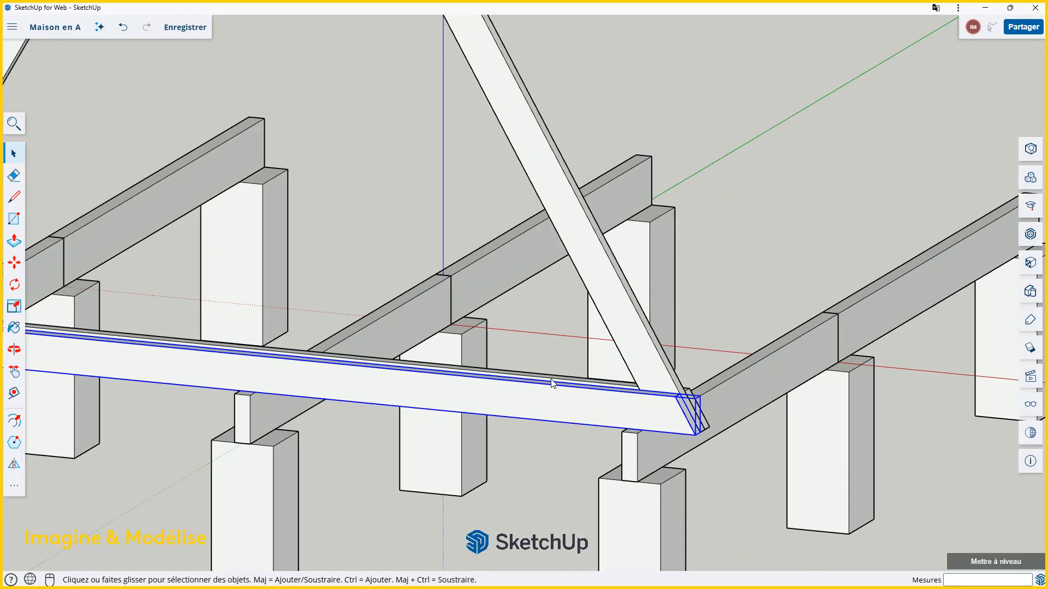
shift+click(616, 303)
scroll(672, 354, down, 3)
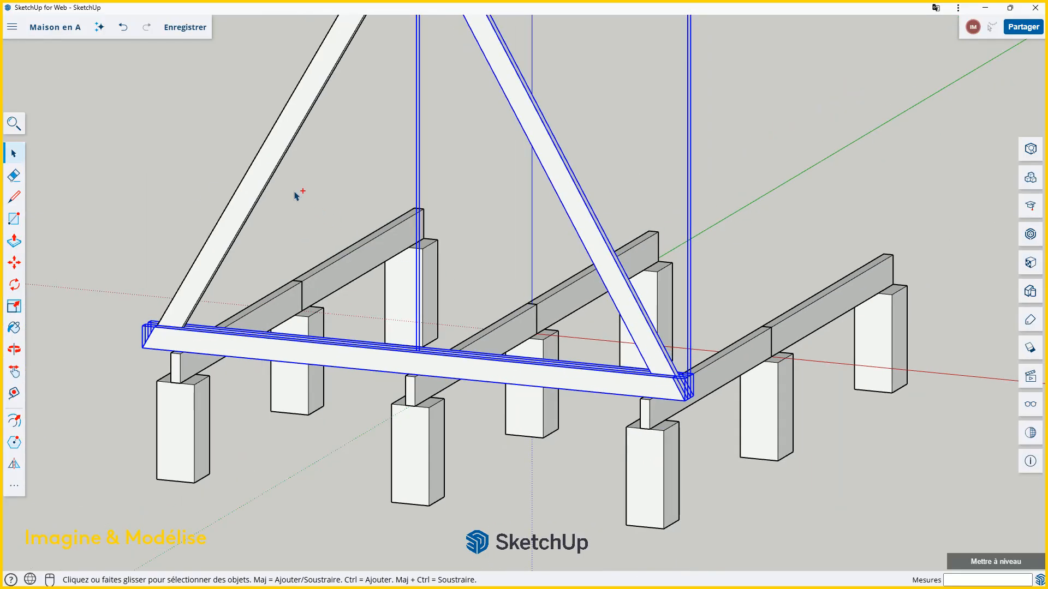
shift+click(260, 181)
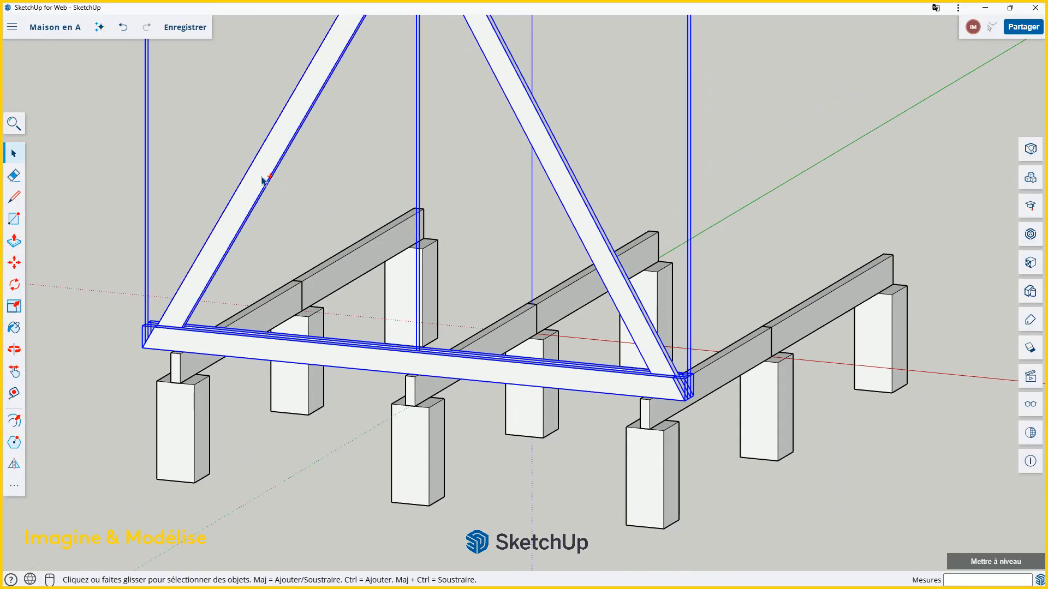
click(14, 262)
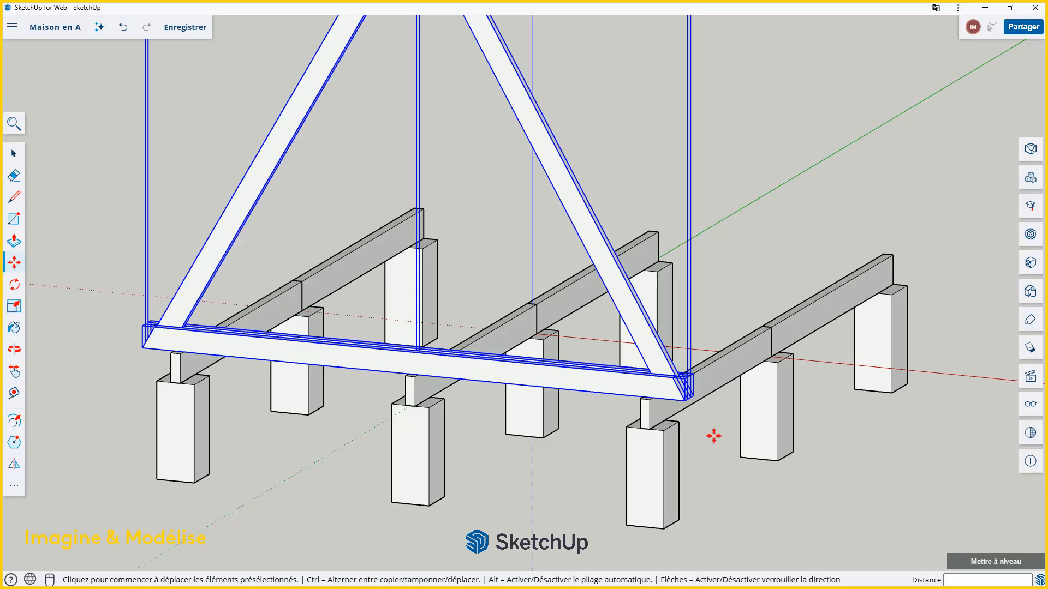
key(ctrl)
scroll(713, 421, up, 10)
scroll(712, 419, down, 3)
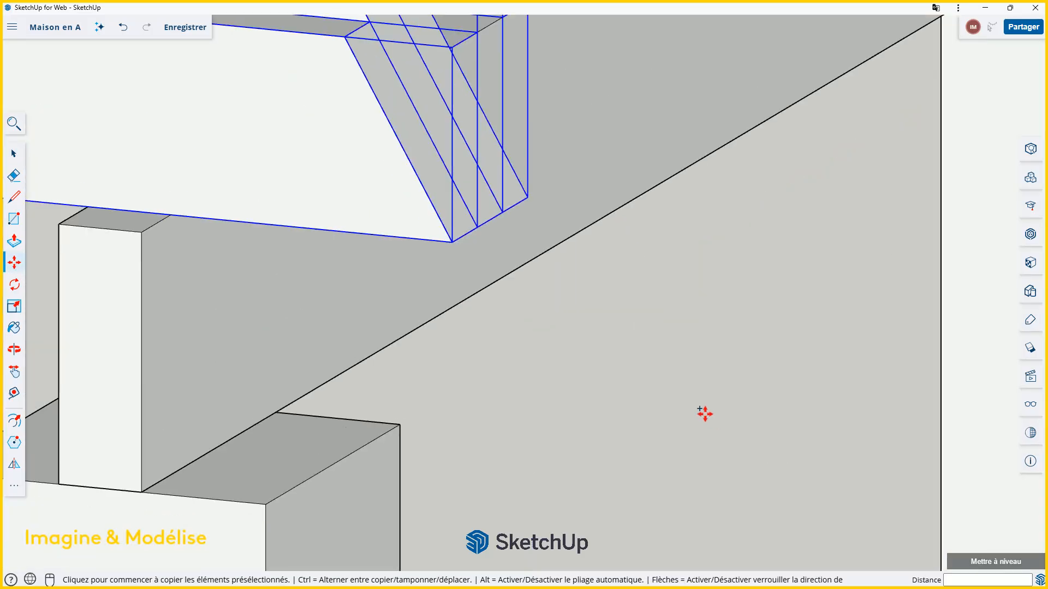
middle_drag(714, 397, 706, 429)
scroll(706, 429, down, 3)
scroll(574, 290, up, 5)
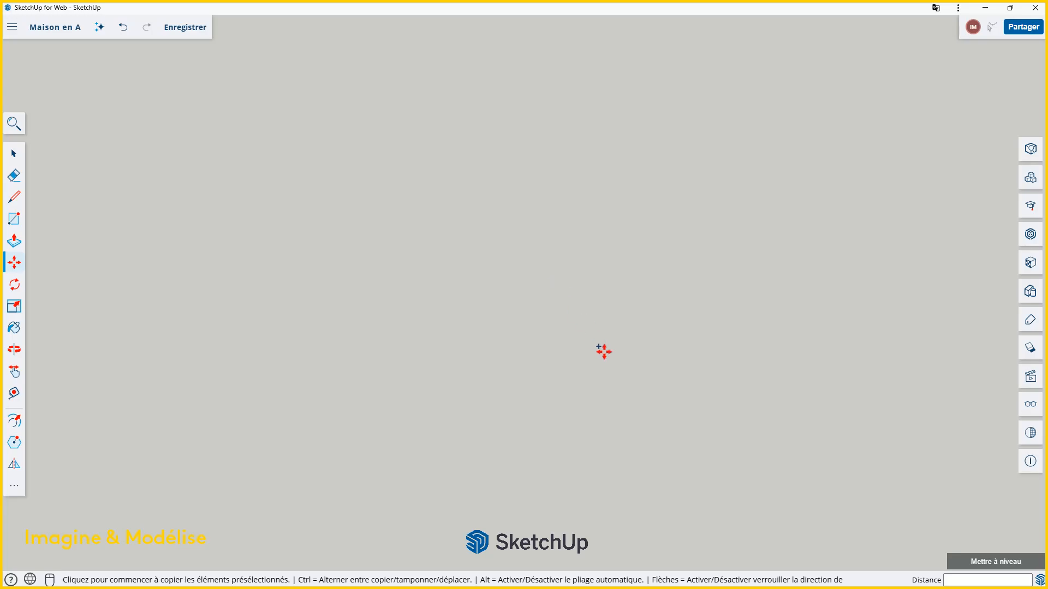
scroll(622, 391, down, 5)
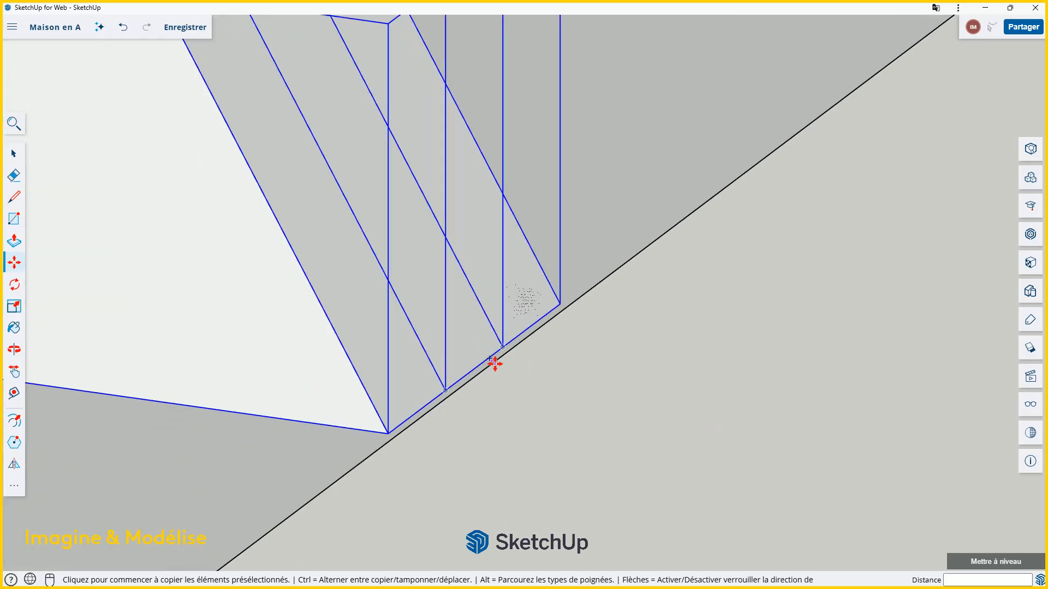
click(474, 369)
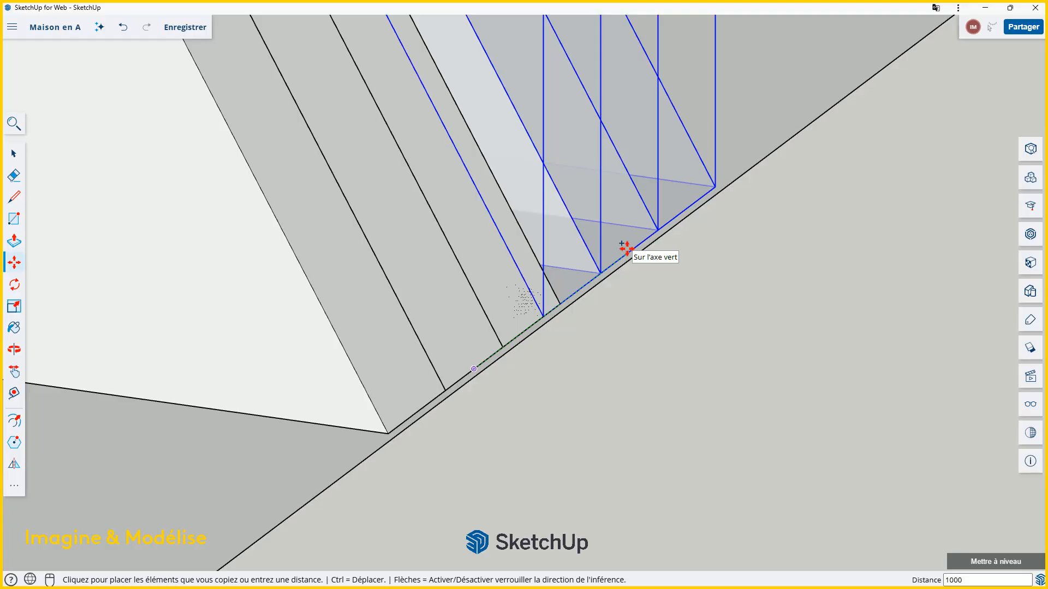
key(Return)
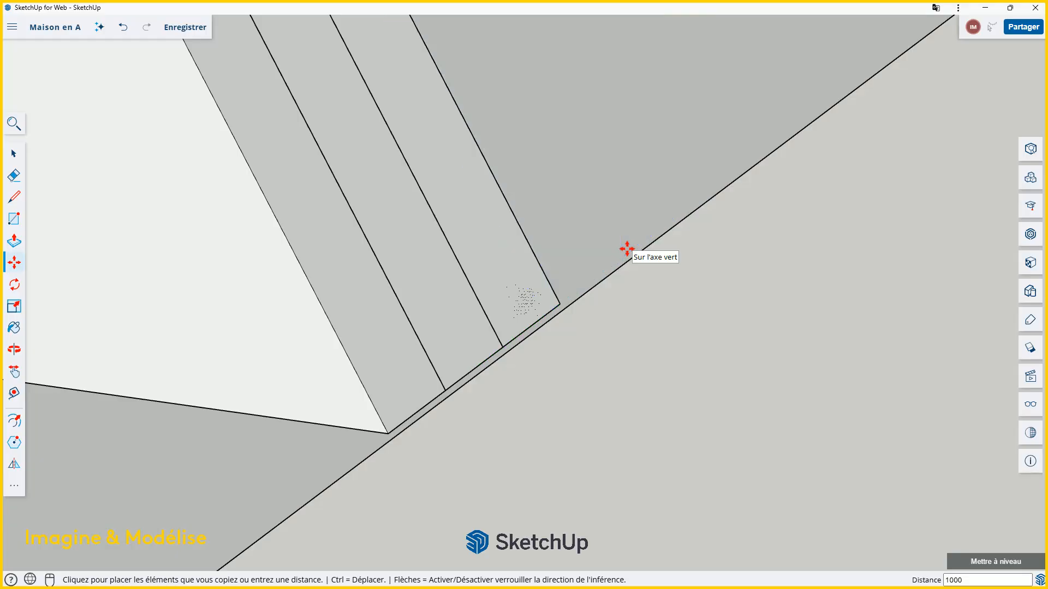
- Multiply the truss copy by 6 at the same spacing to form a row along the support beams
scroll(569, 376, down, 10)
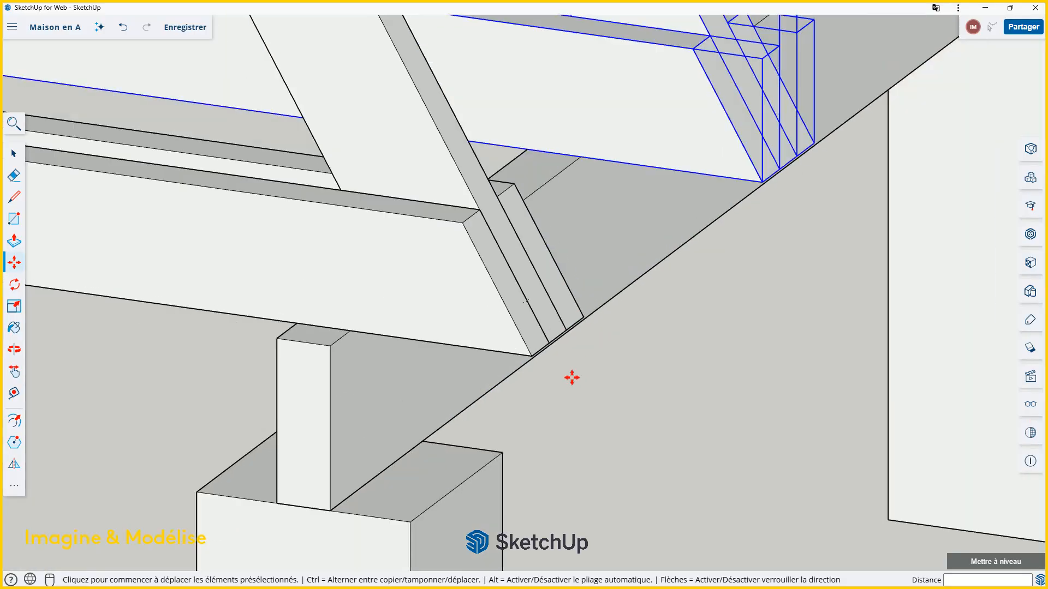
scroll(587, 397, down, 2)
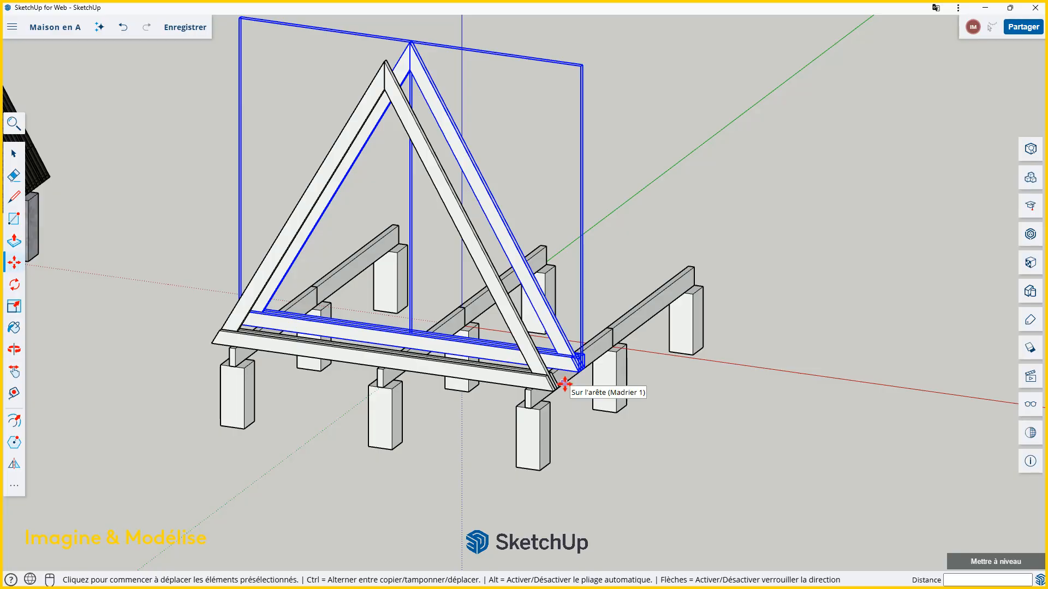
scroll(579, 327, up, 6)
scroll(638, 315, up, 1)
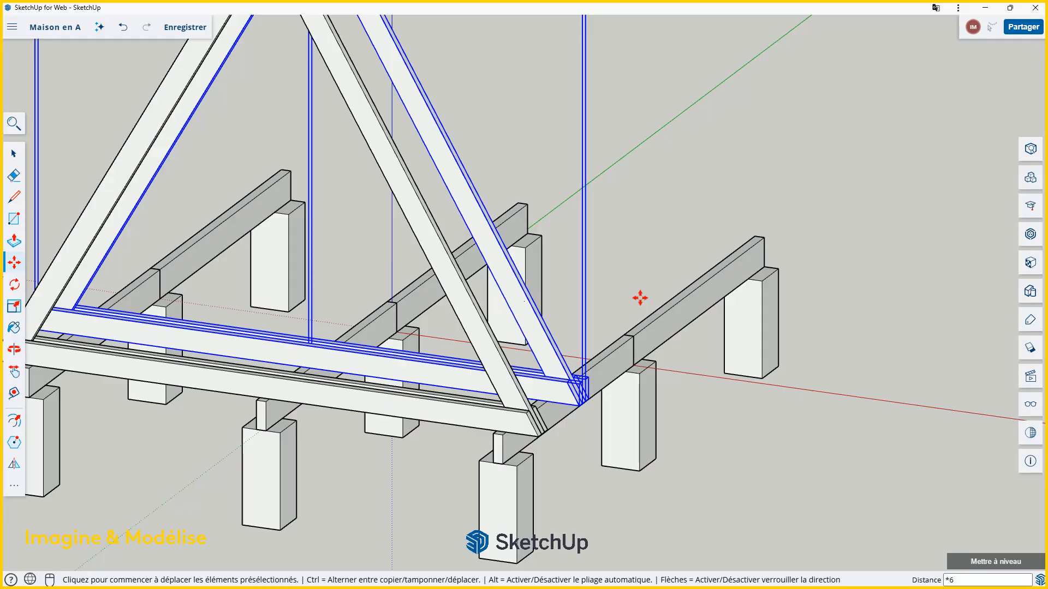
key(Return)
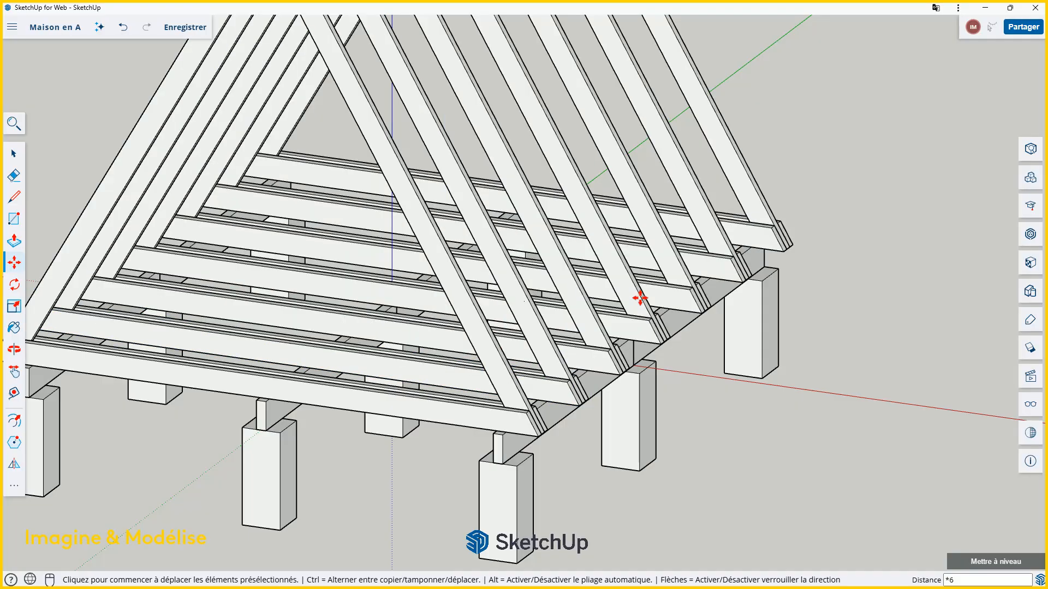
scroll(650, 304, down, 5)
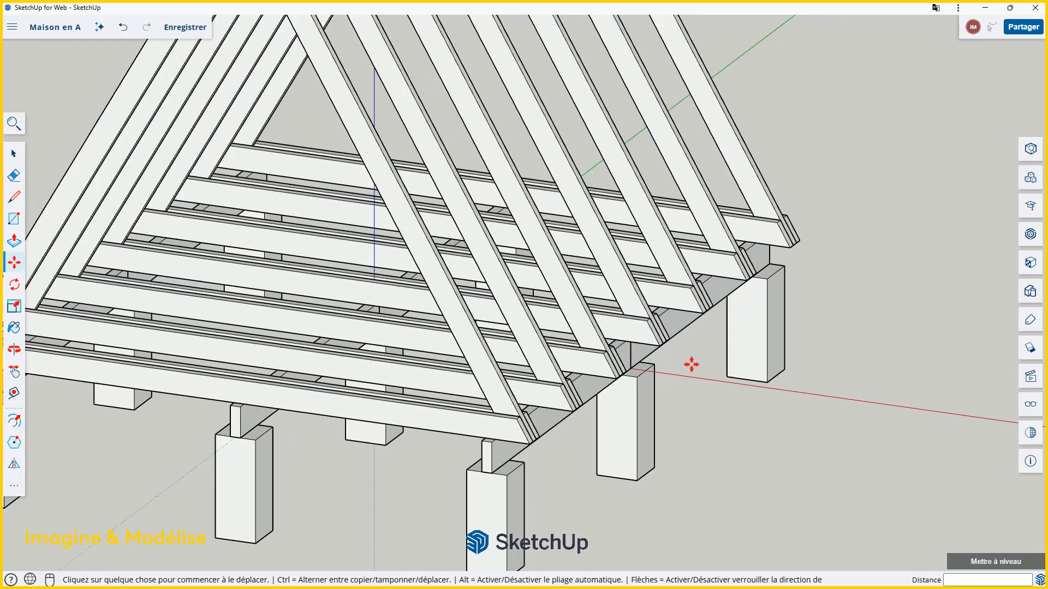
scroll(692, 430, up, 2)
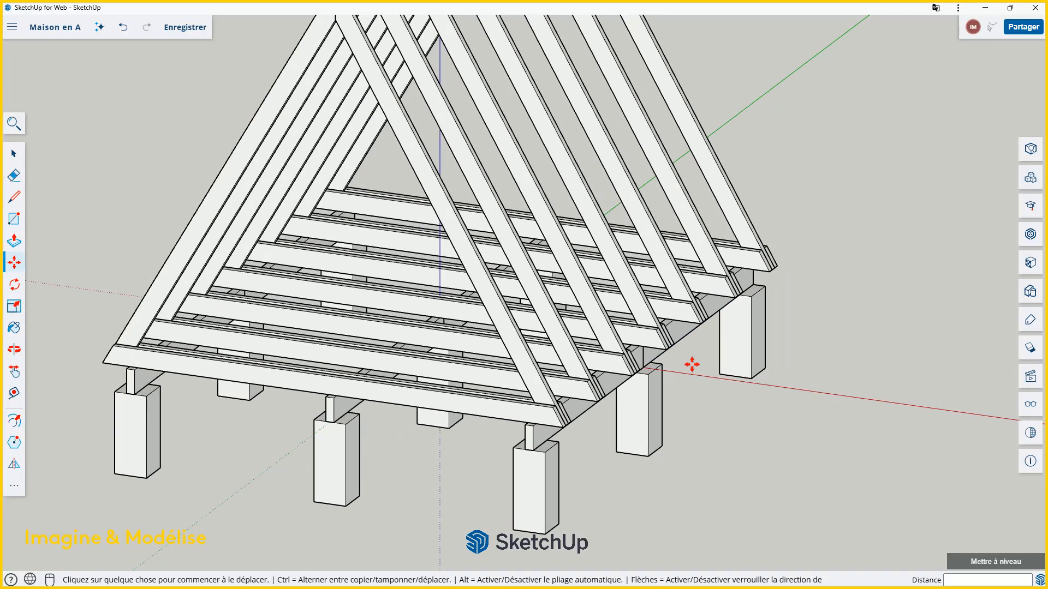
- Look over the row of trusses and undo the truss copy together with its multiplication
scroll(691, 364, down, 5)
middle_drag(706, 494, 639, 360)
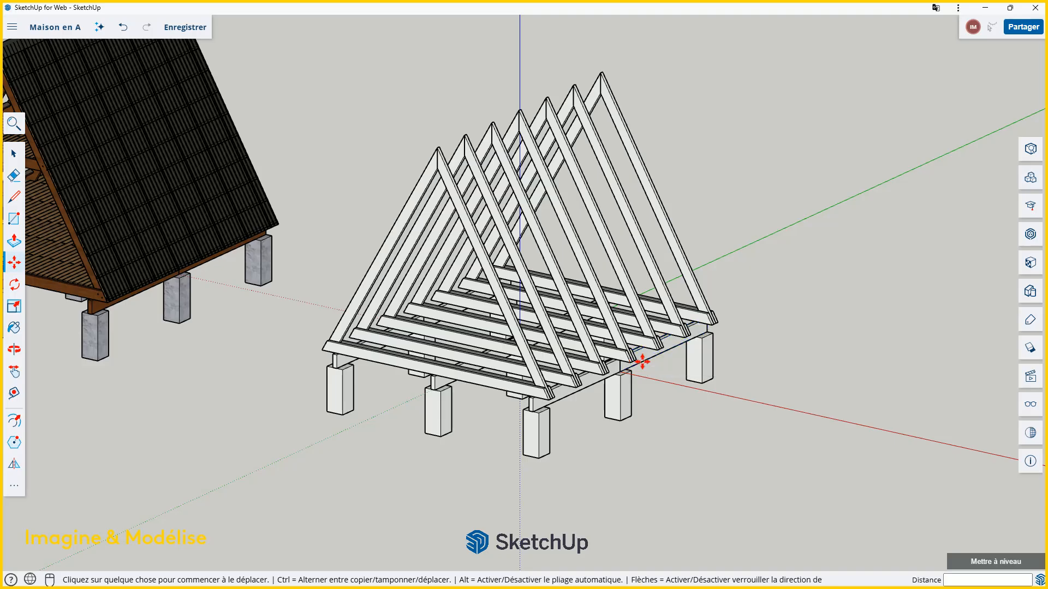
key(space)
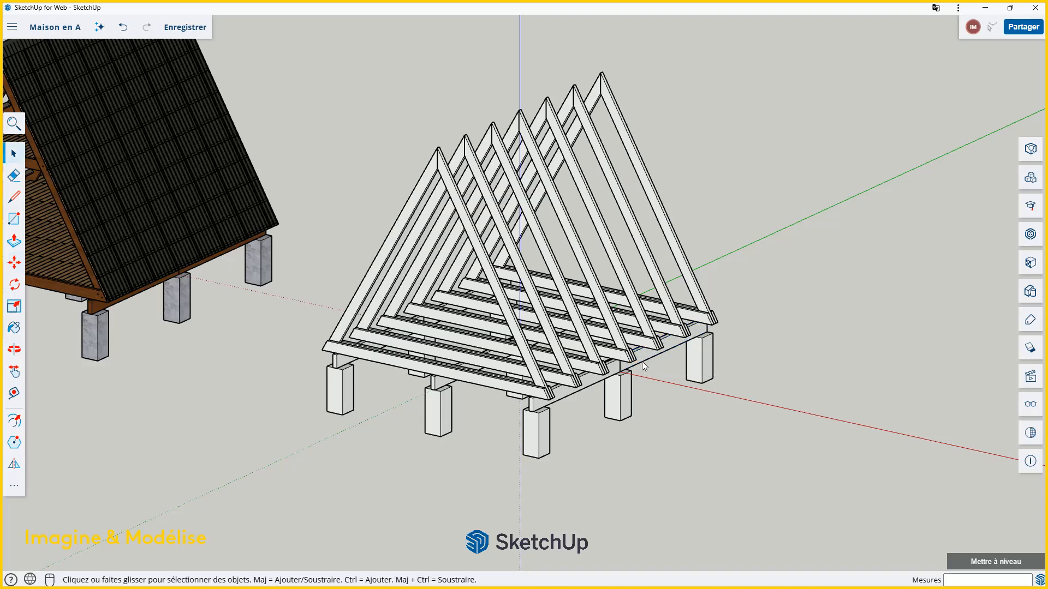
key(ctrl+z)
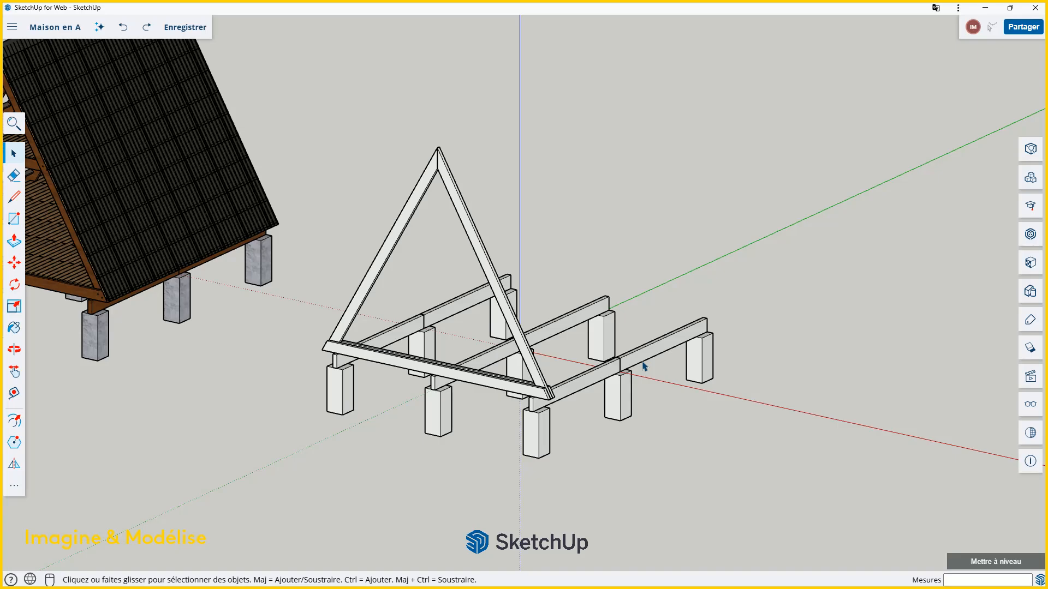
- Copy the front truss, base beams and both rafters, 1000 mm towards the back along the green axis and multiply the copy by 6
scroll(475, 398, up, 6)
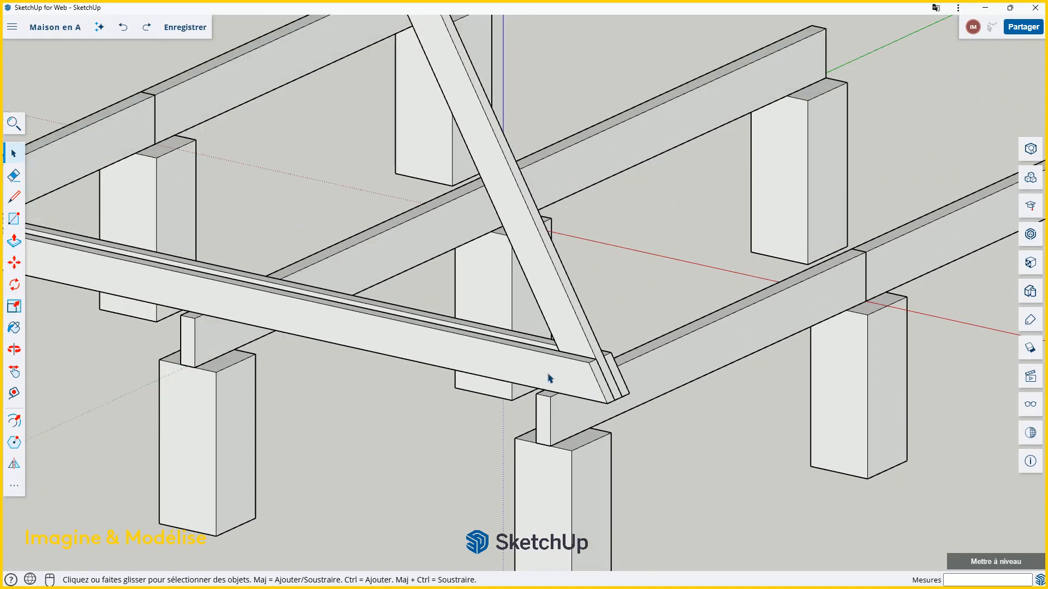
click(550, 379)
scroll(545, 377, up, 3)
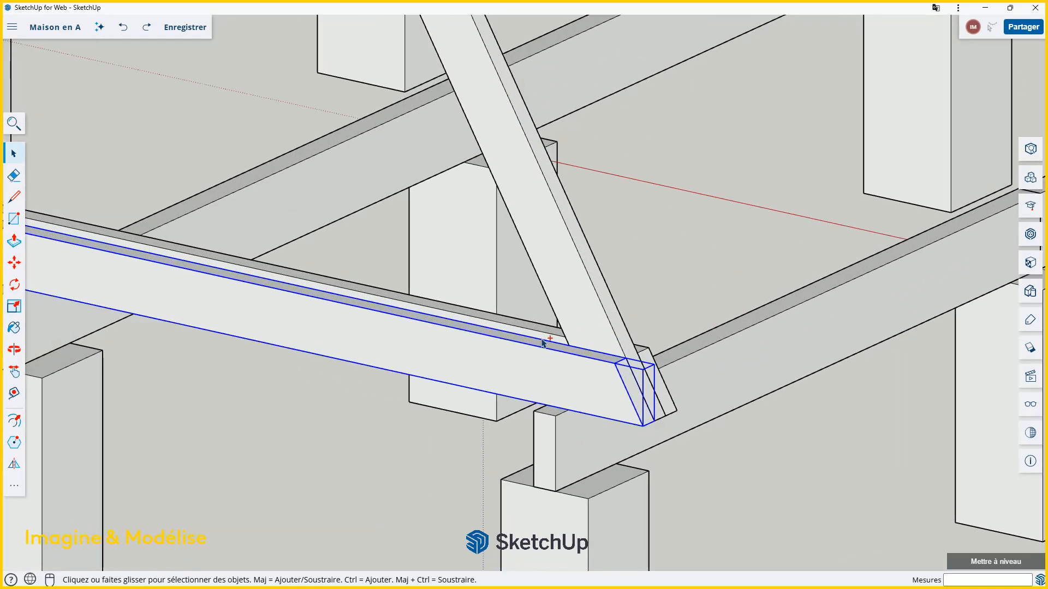
ctrl+click(605, 305)
scroll(661, 372, down, 5)
ctrl+click(314, 205)
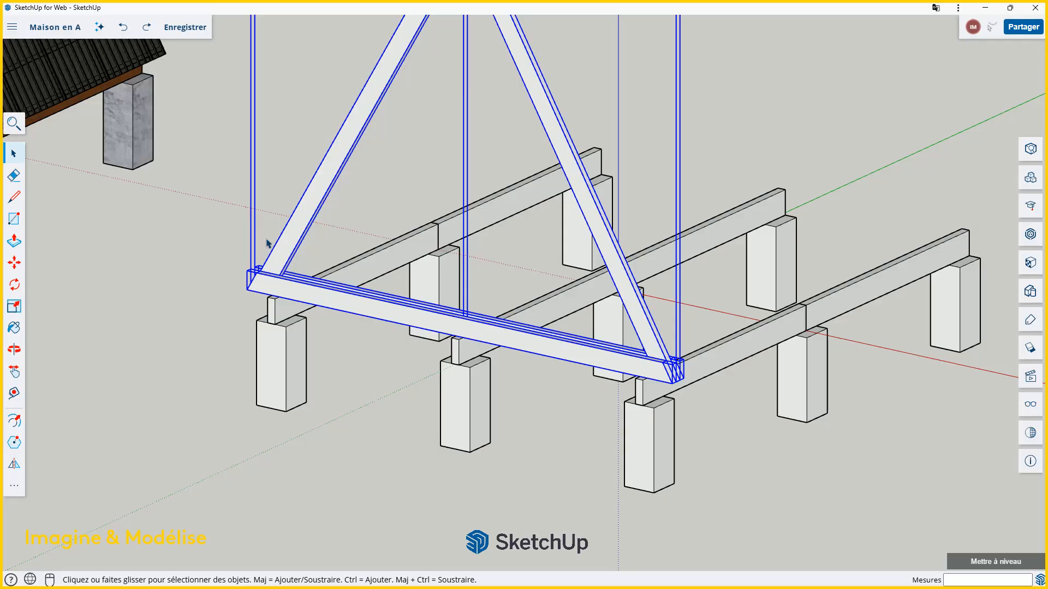
click(14, 263)
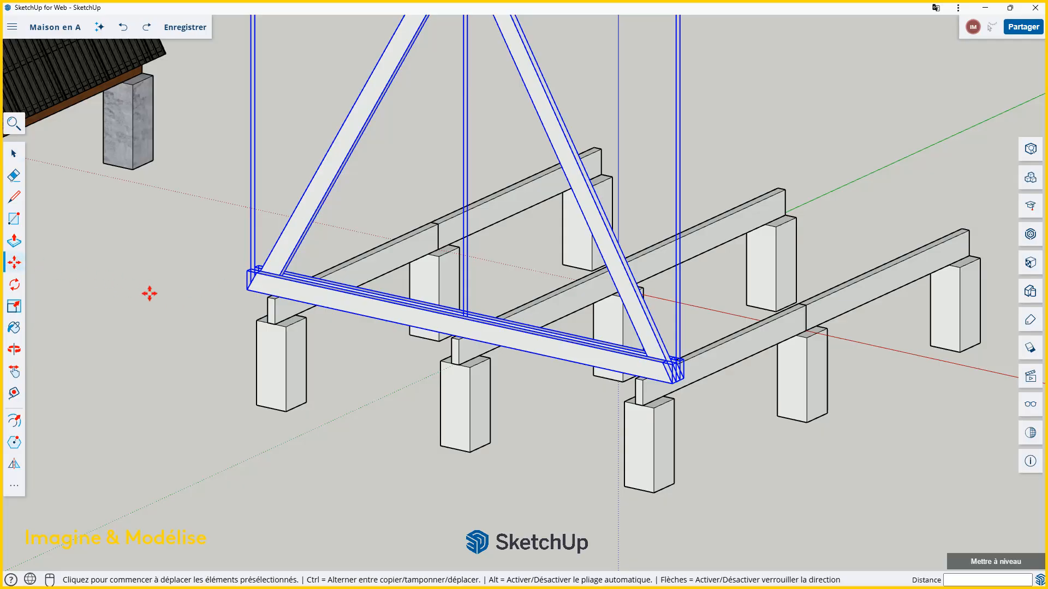
scroll(727, 392, up, 3)
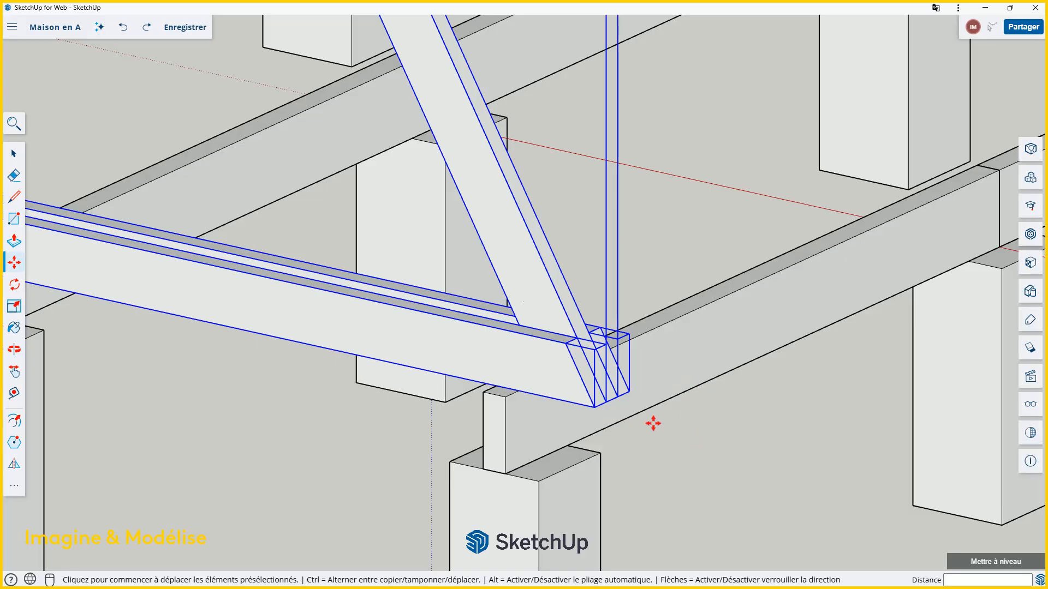
scroll(650, 422, up, 3)
key(ctrl)
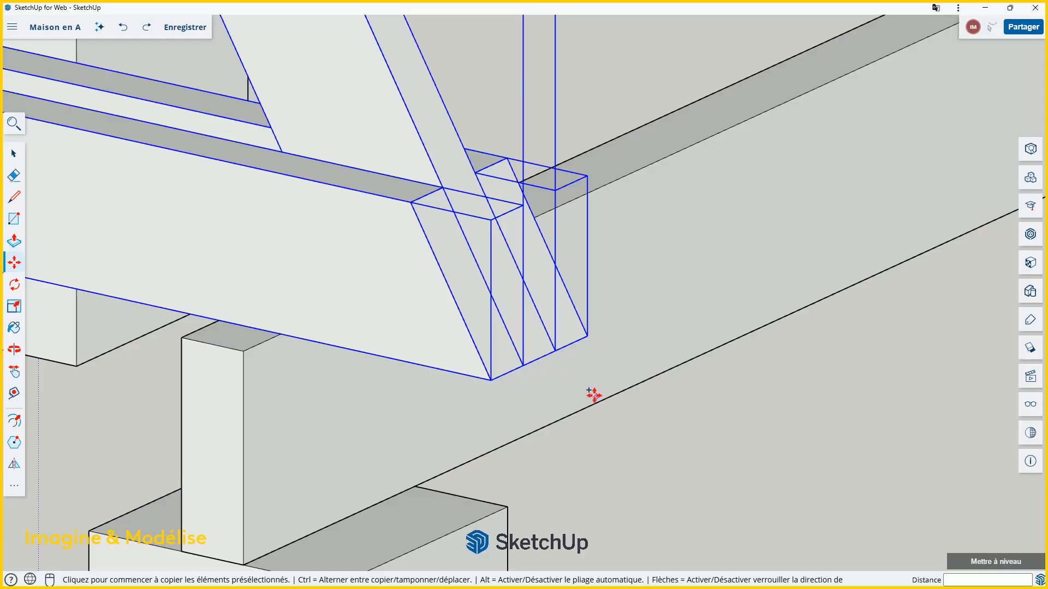
click(539, 358)
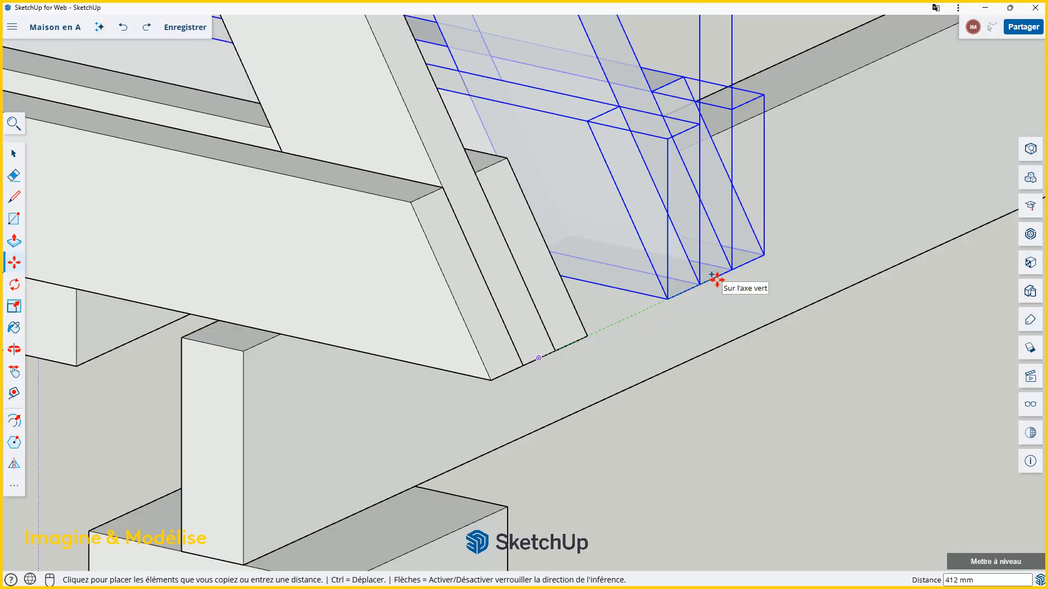
text(1000)
key(Return)
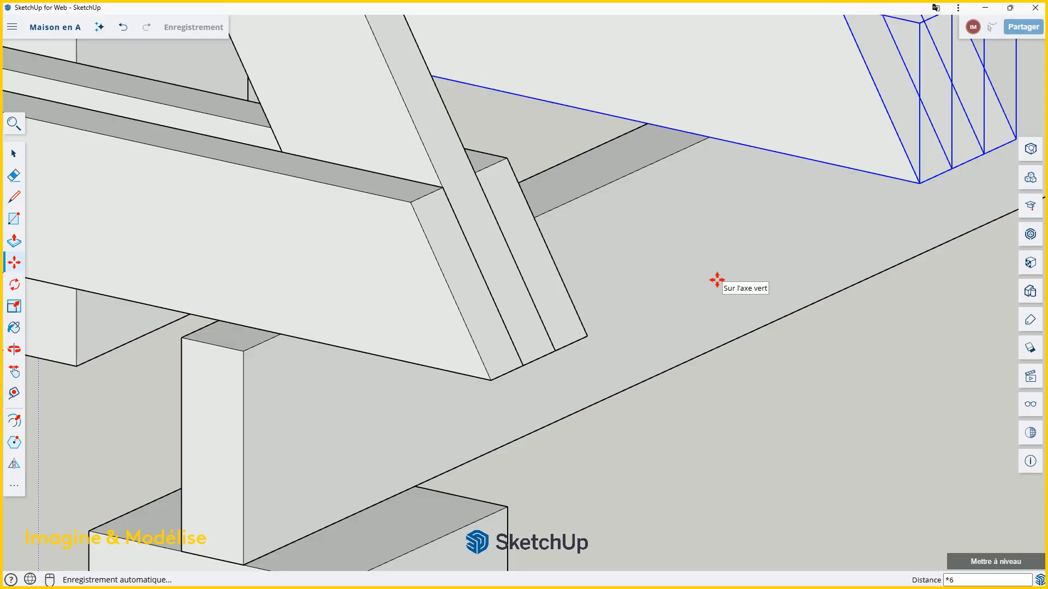
key(Return)
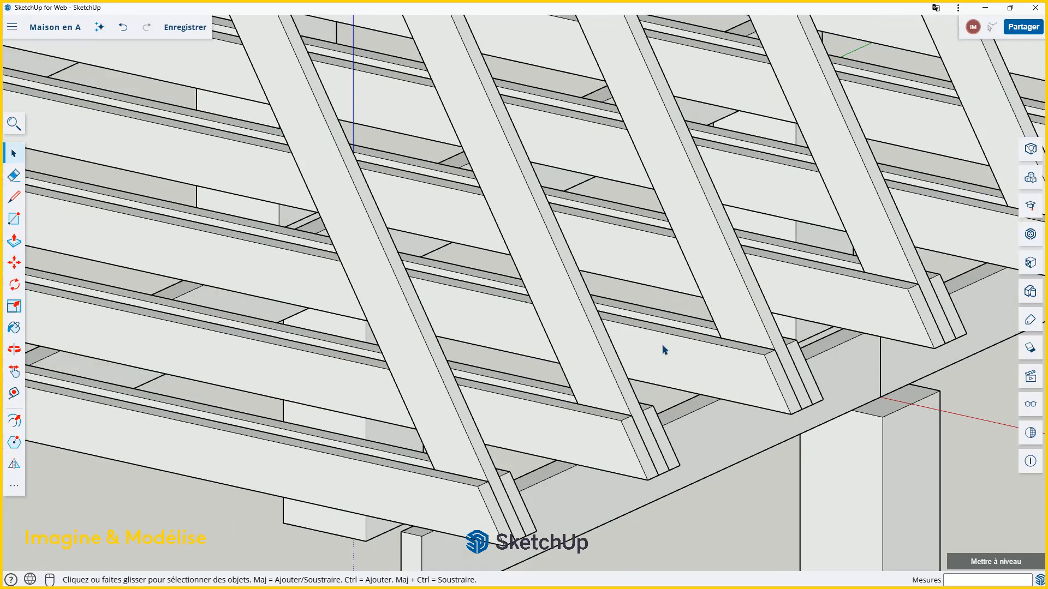
- Examine the full row of trusses on the foundation from several angles and compare it with the finished reference house
scroll(664, 350, down, 15)
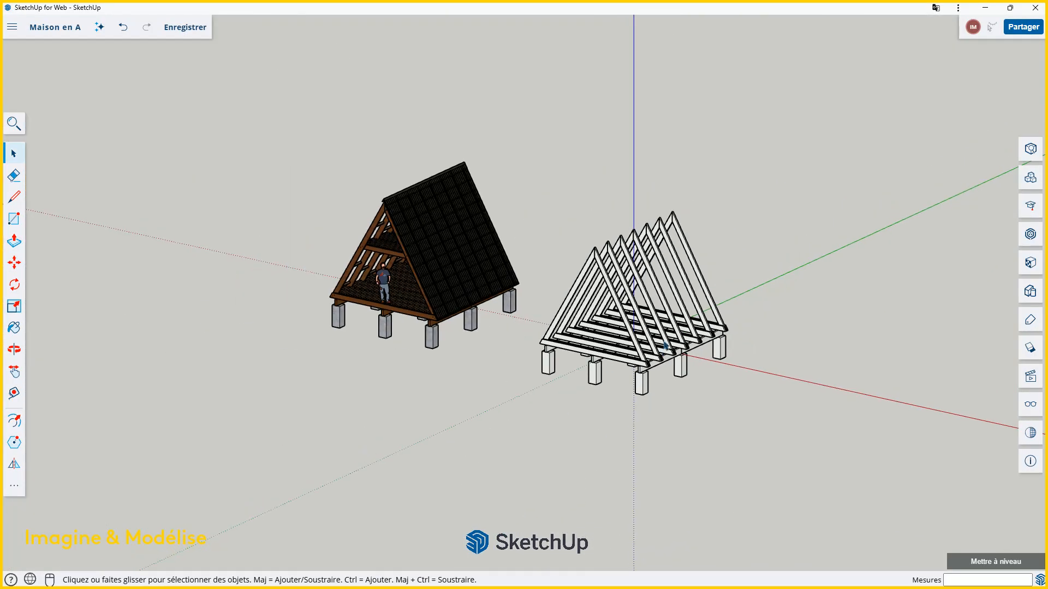
middle_drag(665, 347, 453, 359)
scroll(662, 359, up, 1)
scroll(728, 347, up, 1)
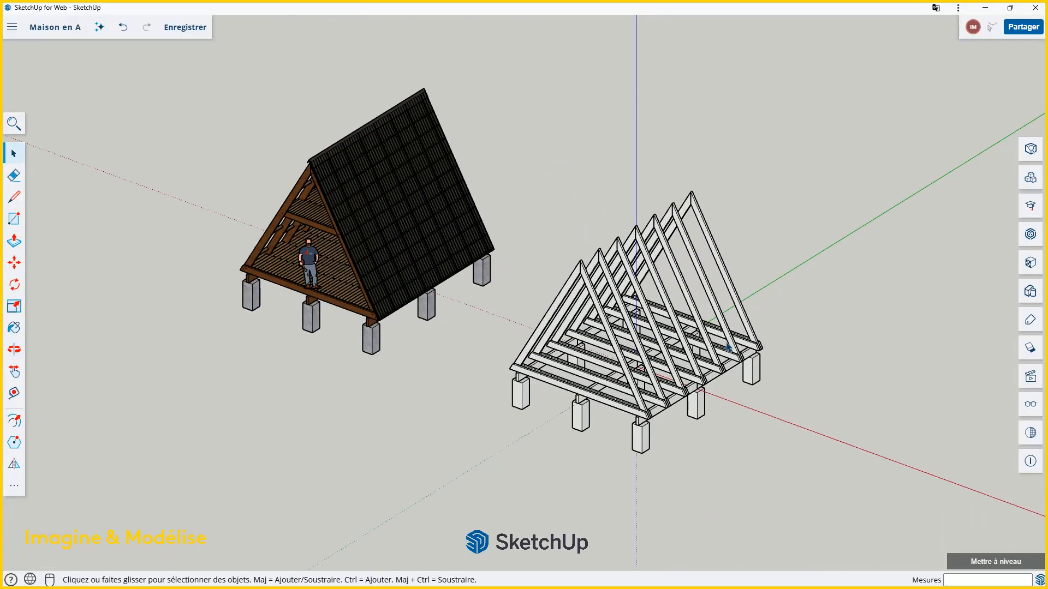
scroll(725, 347, up, 1)
scroll(475, 266, down, 1)
scroll(652, 314, up, 2)
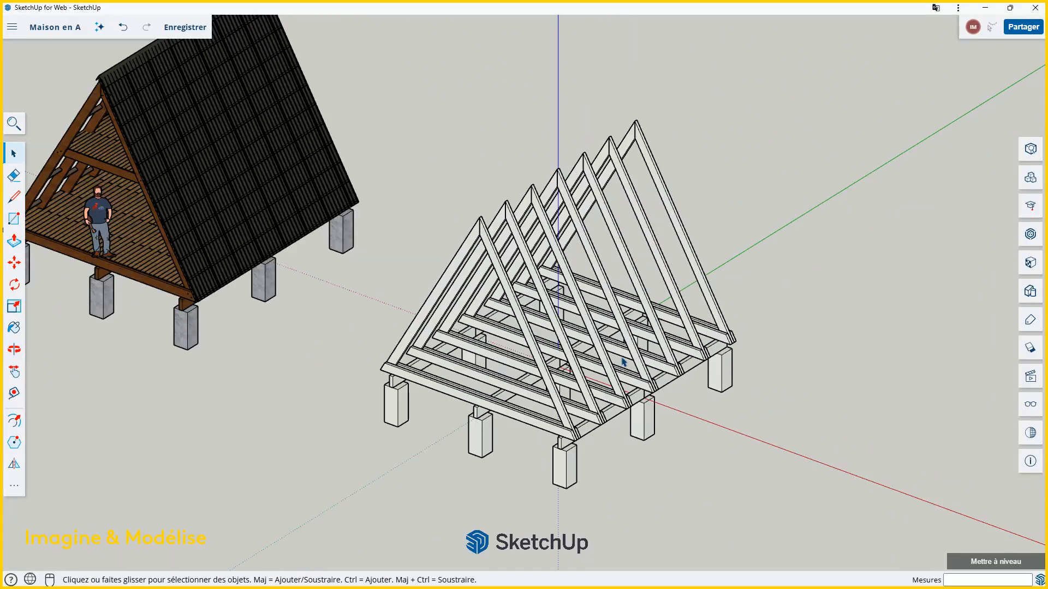
middle_drag(523, 373, 555, 302)
scroll(555, 303, up, 5)
scroll(551, 303, down, 4)
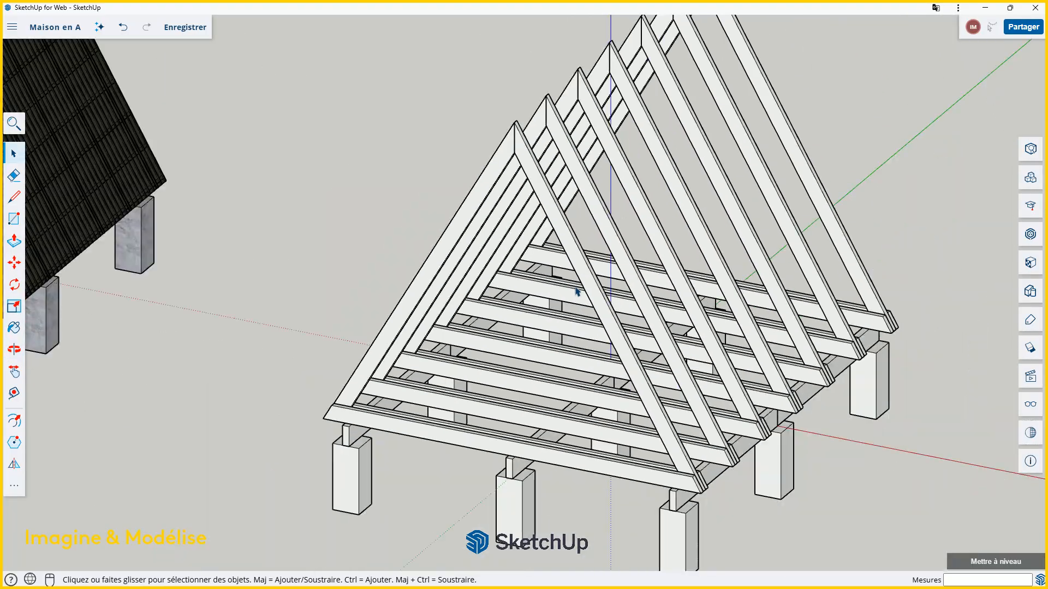
middle_drag(548, 303, 607, 342)
scroll(596, 347, down, 4)
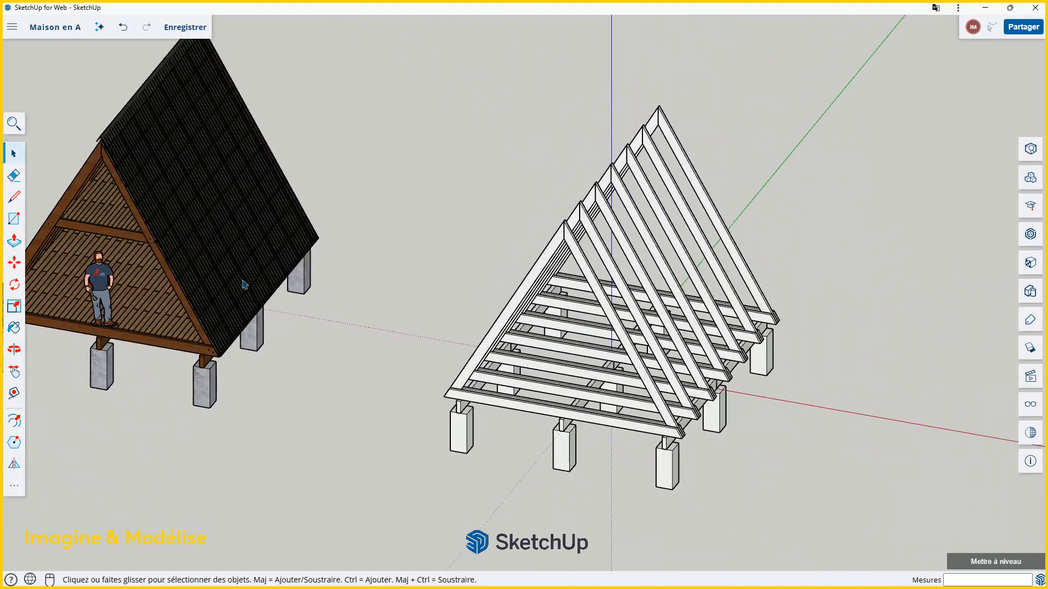
middle_drag(201, 273, 476, 280)
middle_drag(391, 340, 352, 334)
scroll(250, 290, down, 4)
scroll(387, 287, up, 4)
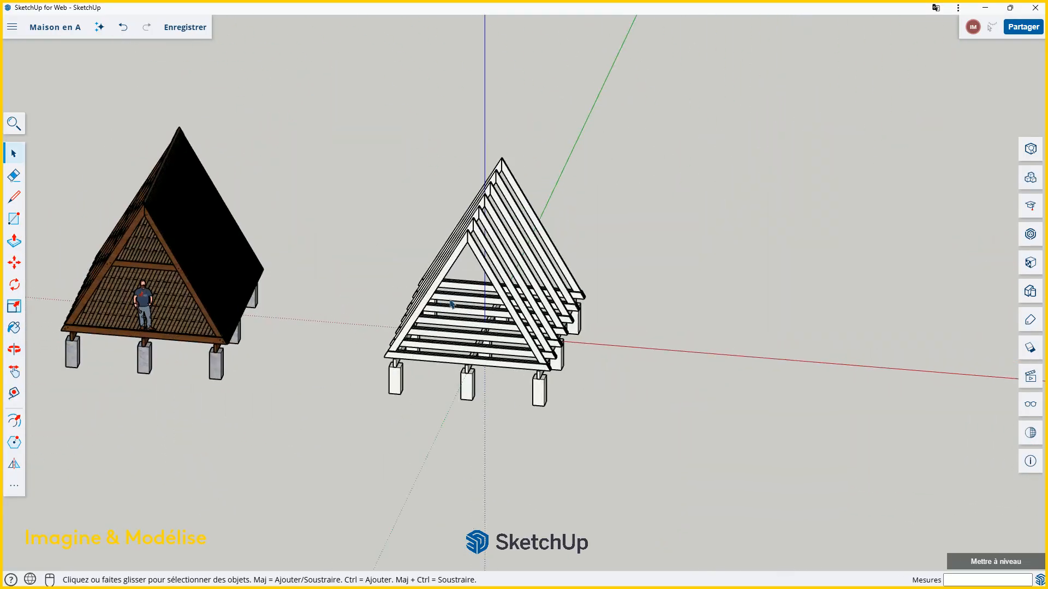
middle_drag(449, 307, 426, 305)
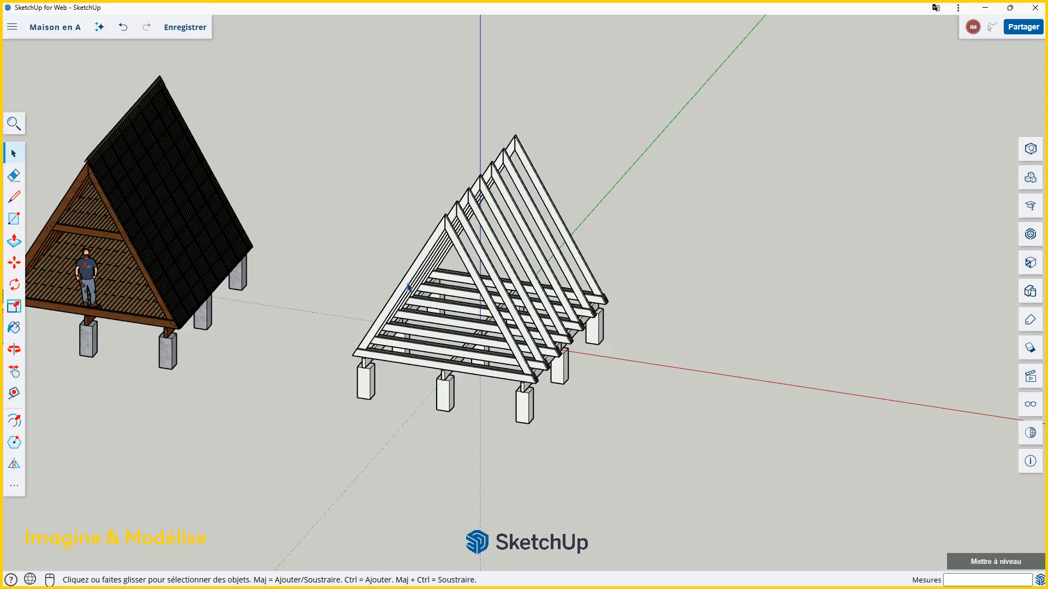
scroll(597, 351, down, 3)
scroll(547, 345, up, 6)
scroll(506, 331, down, 2)
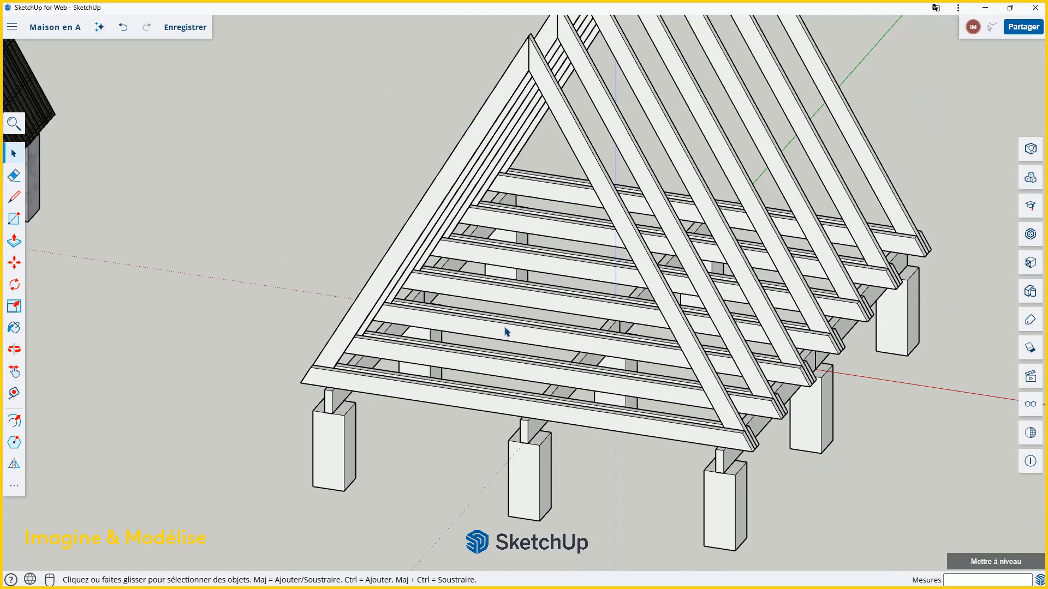
scroll(507, 332, down, 5)
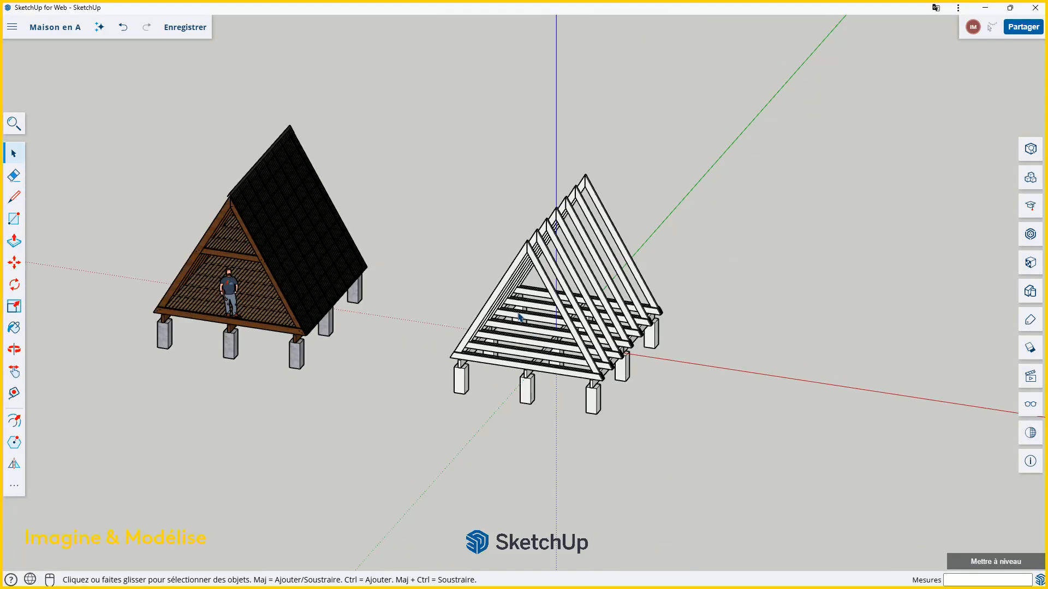